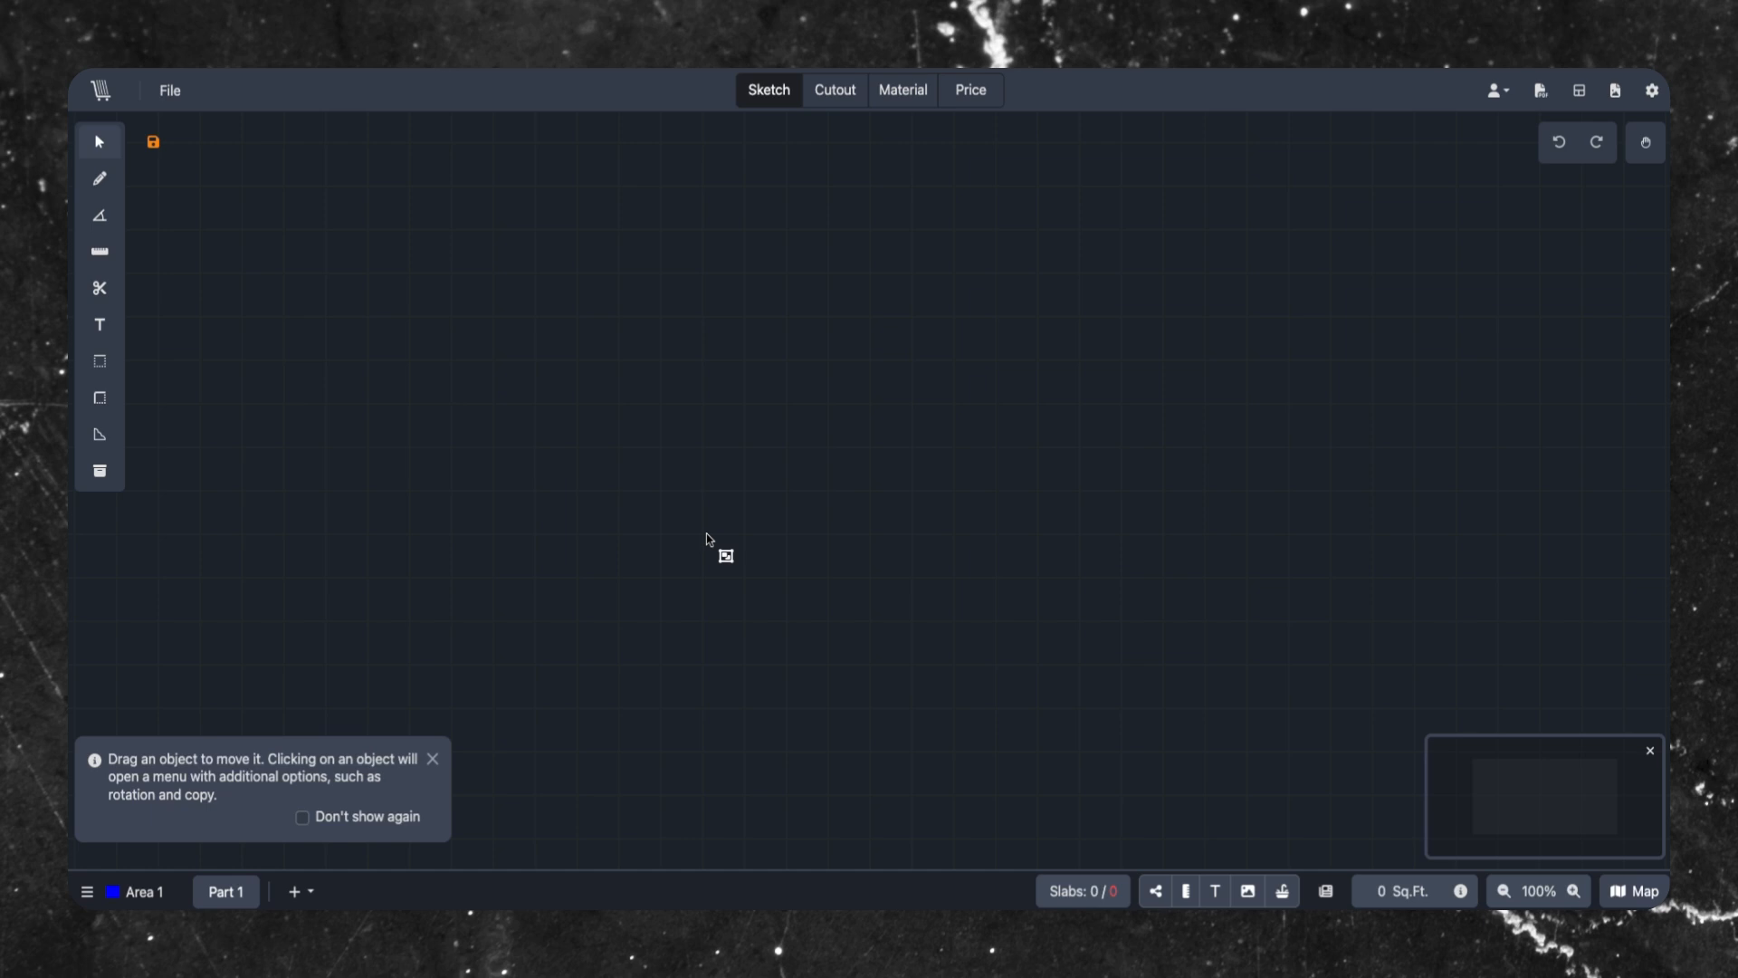
- Dismiss the tool hints and draw an L-shaped countertop about 130.6 by 100.8 inches in Square mode, with legs about 26 inches wide
left_click(433, 760)
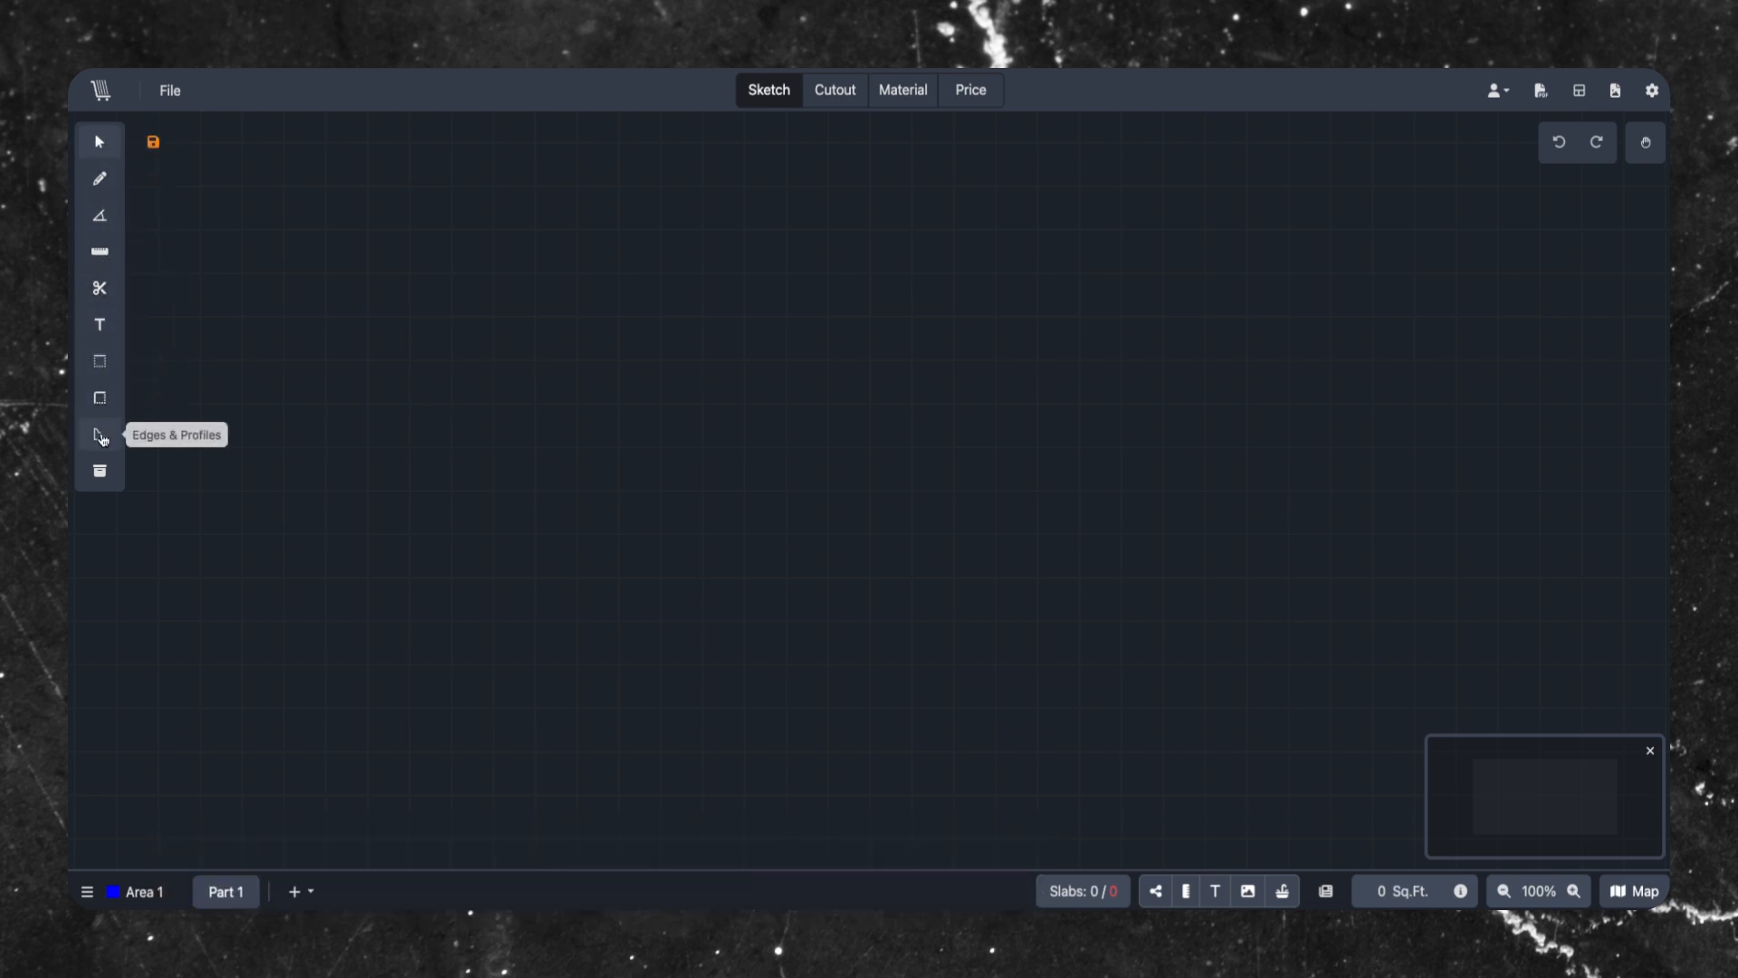
left_click(102, 477)
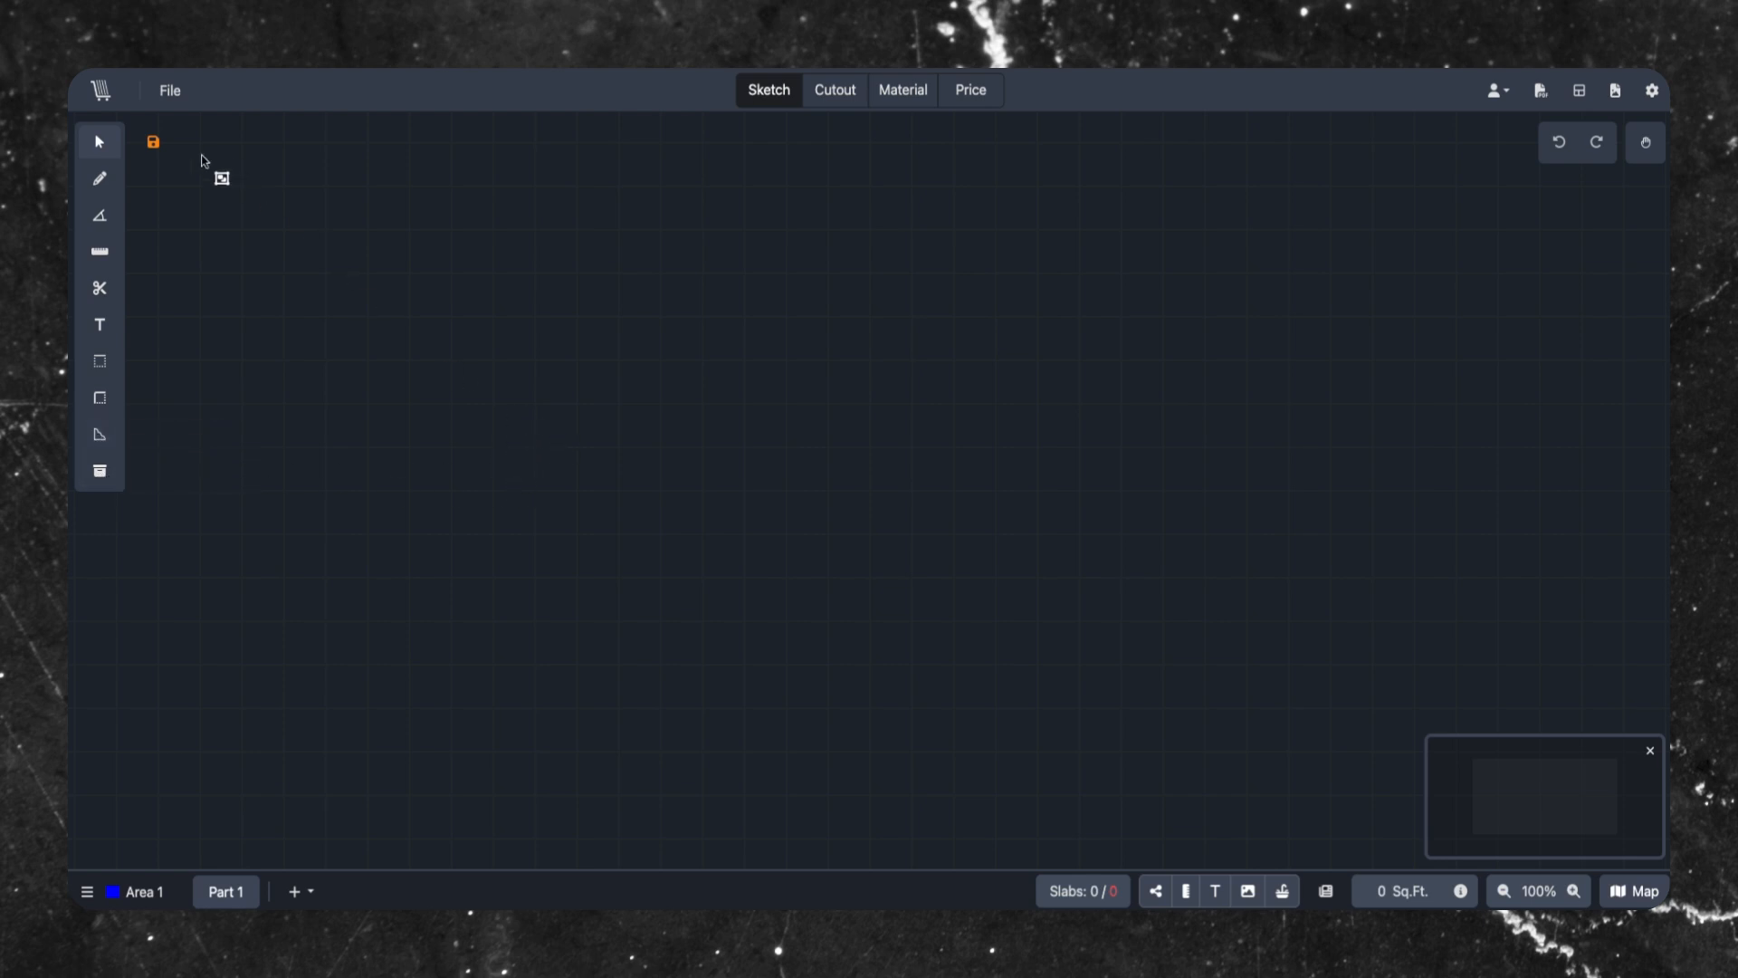
left_click(97, 180)
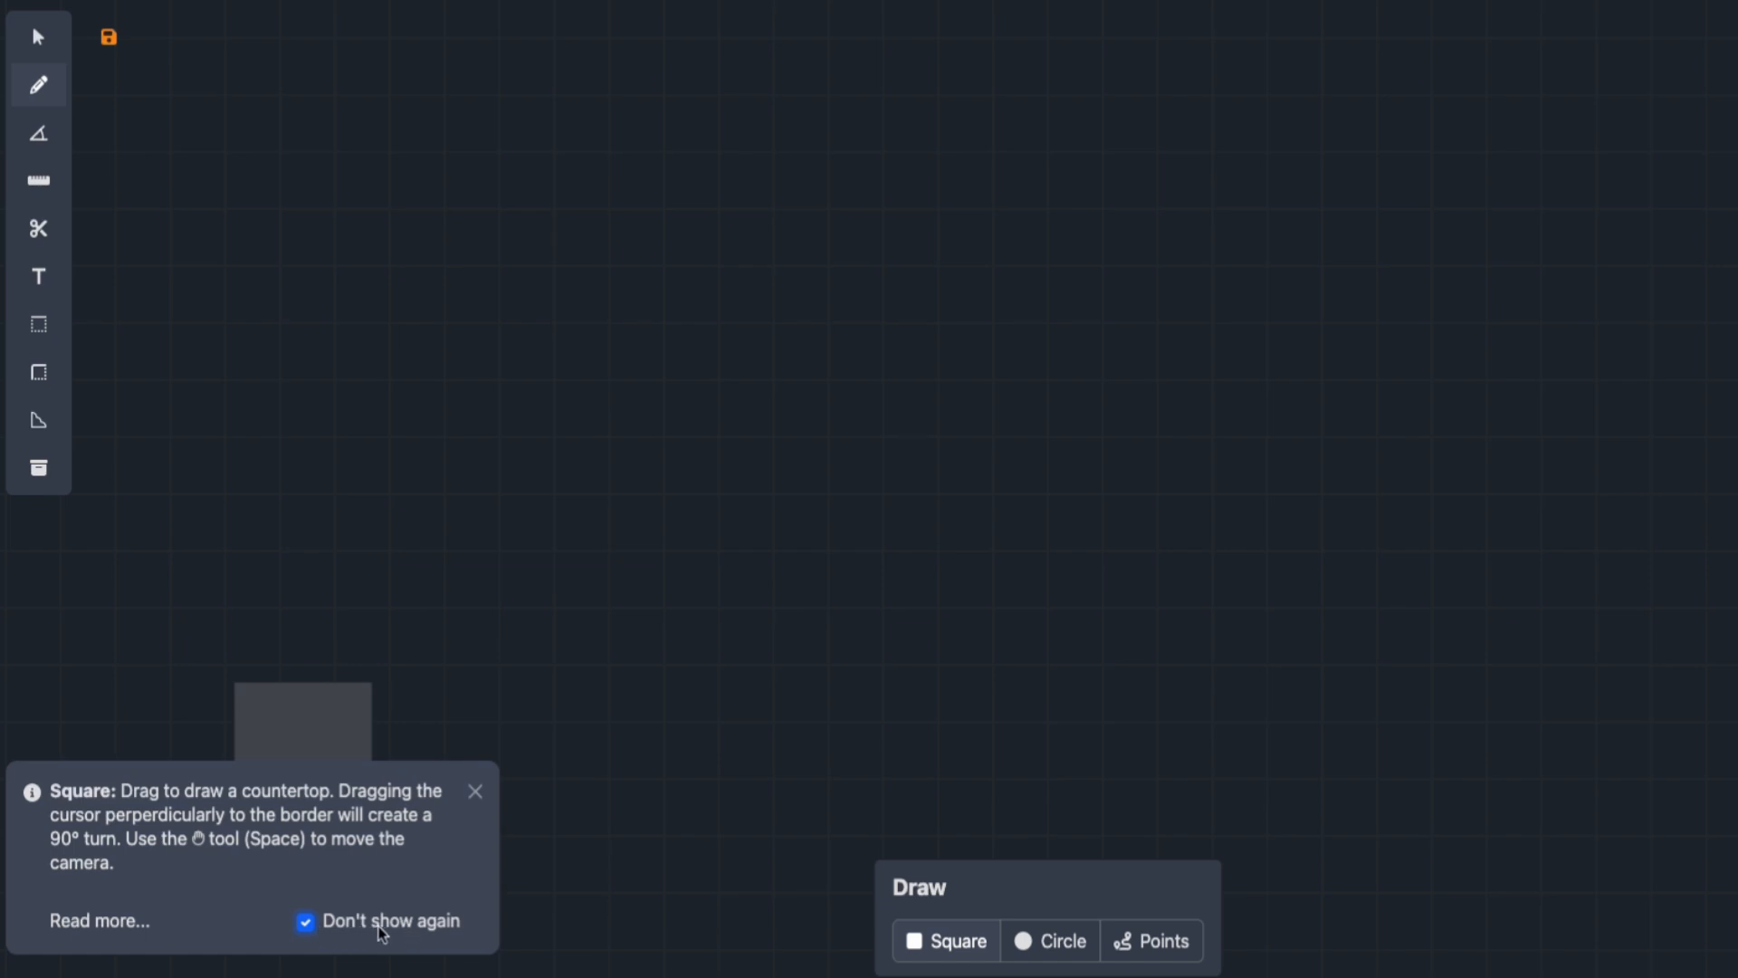
left_click(93, 922)
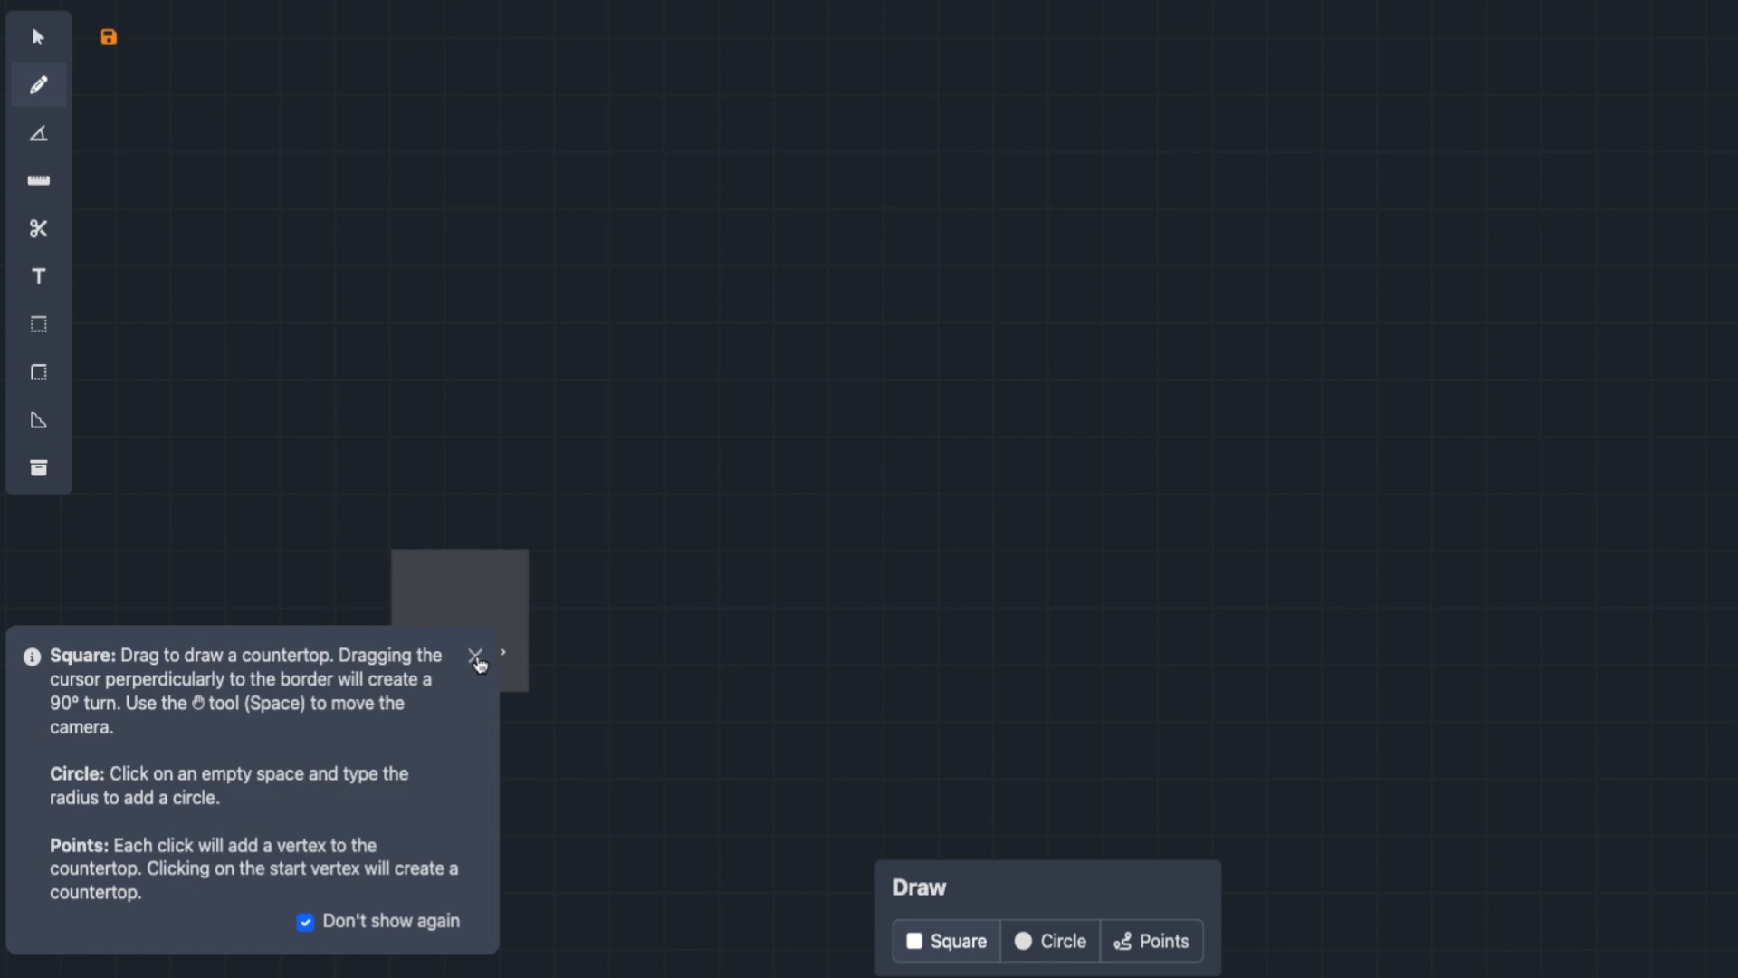
left_click(474, 655)
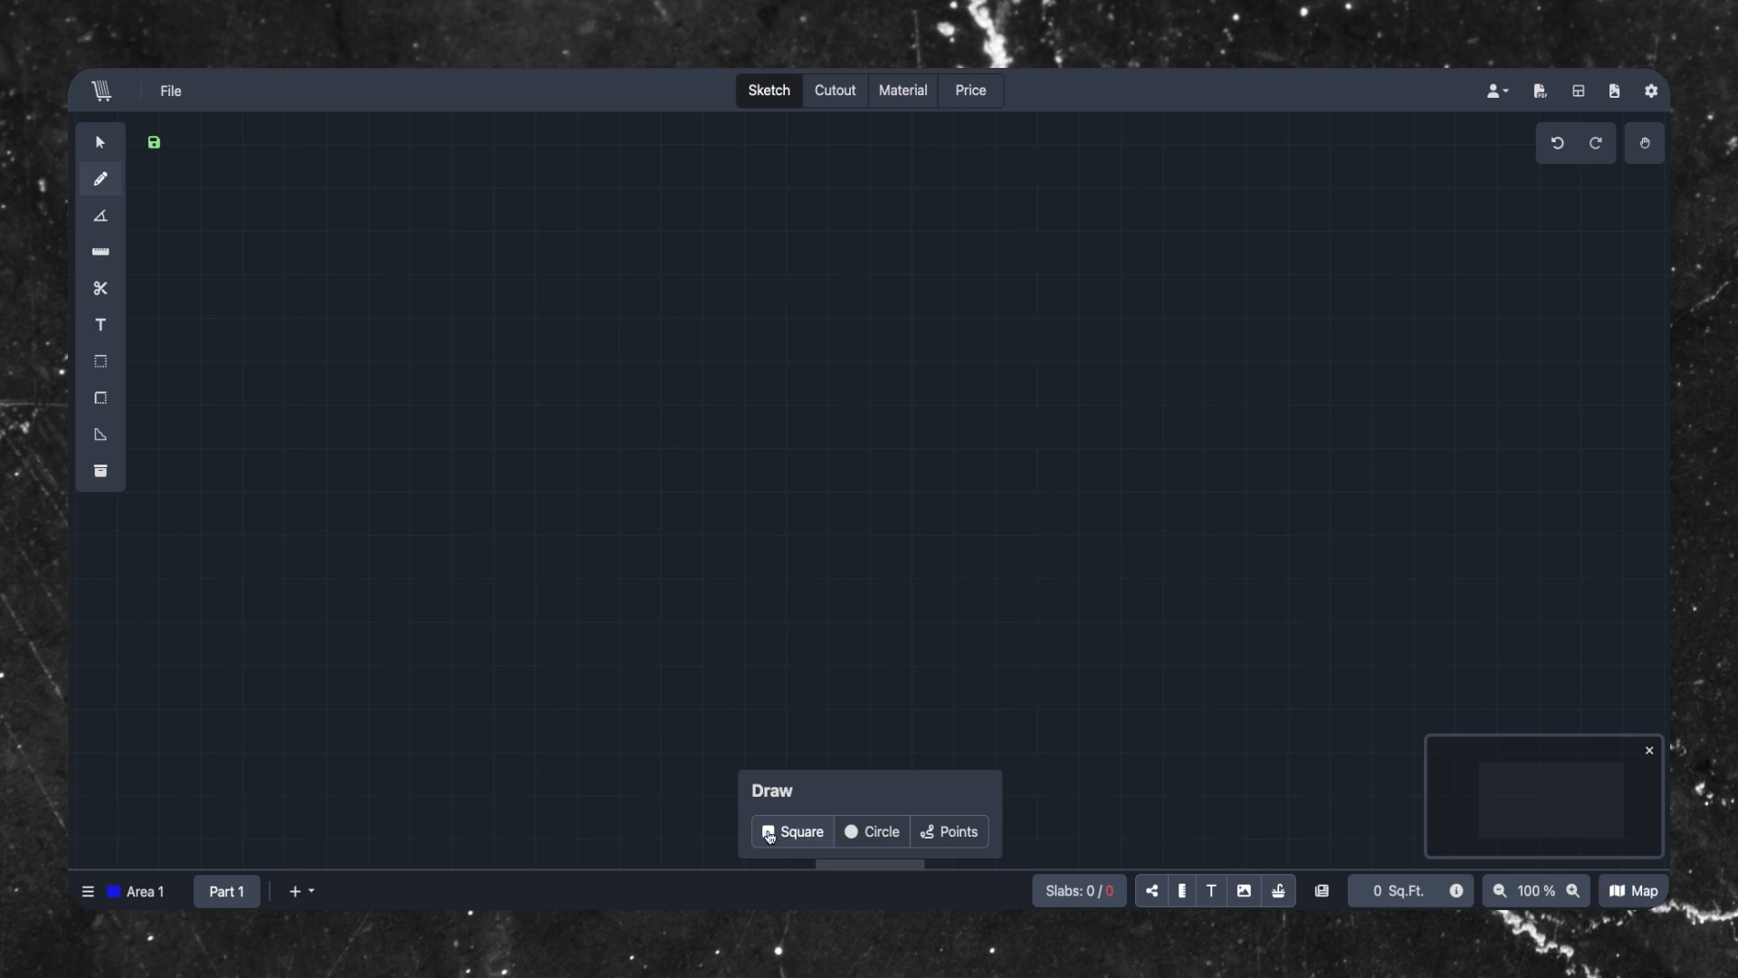
mouse_move(774, 840)
left_mouse_down()
mouse_move(342, 613)
mouse_move(360, 557)
mouse_move(332, 172)
mouse_move(848, 169)
left_mouse_up()
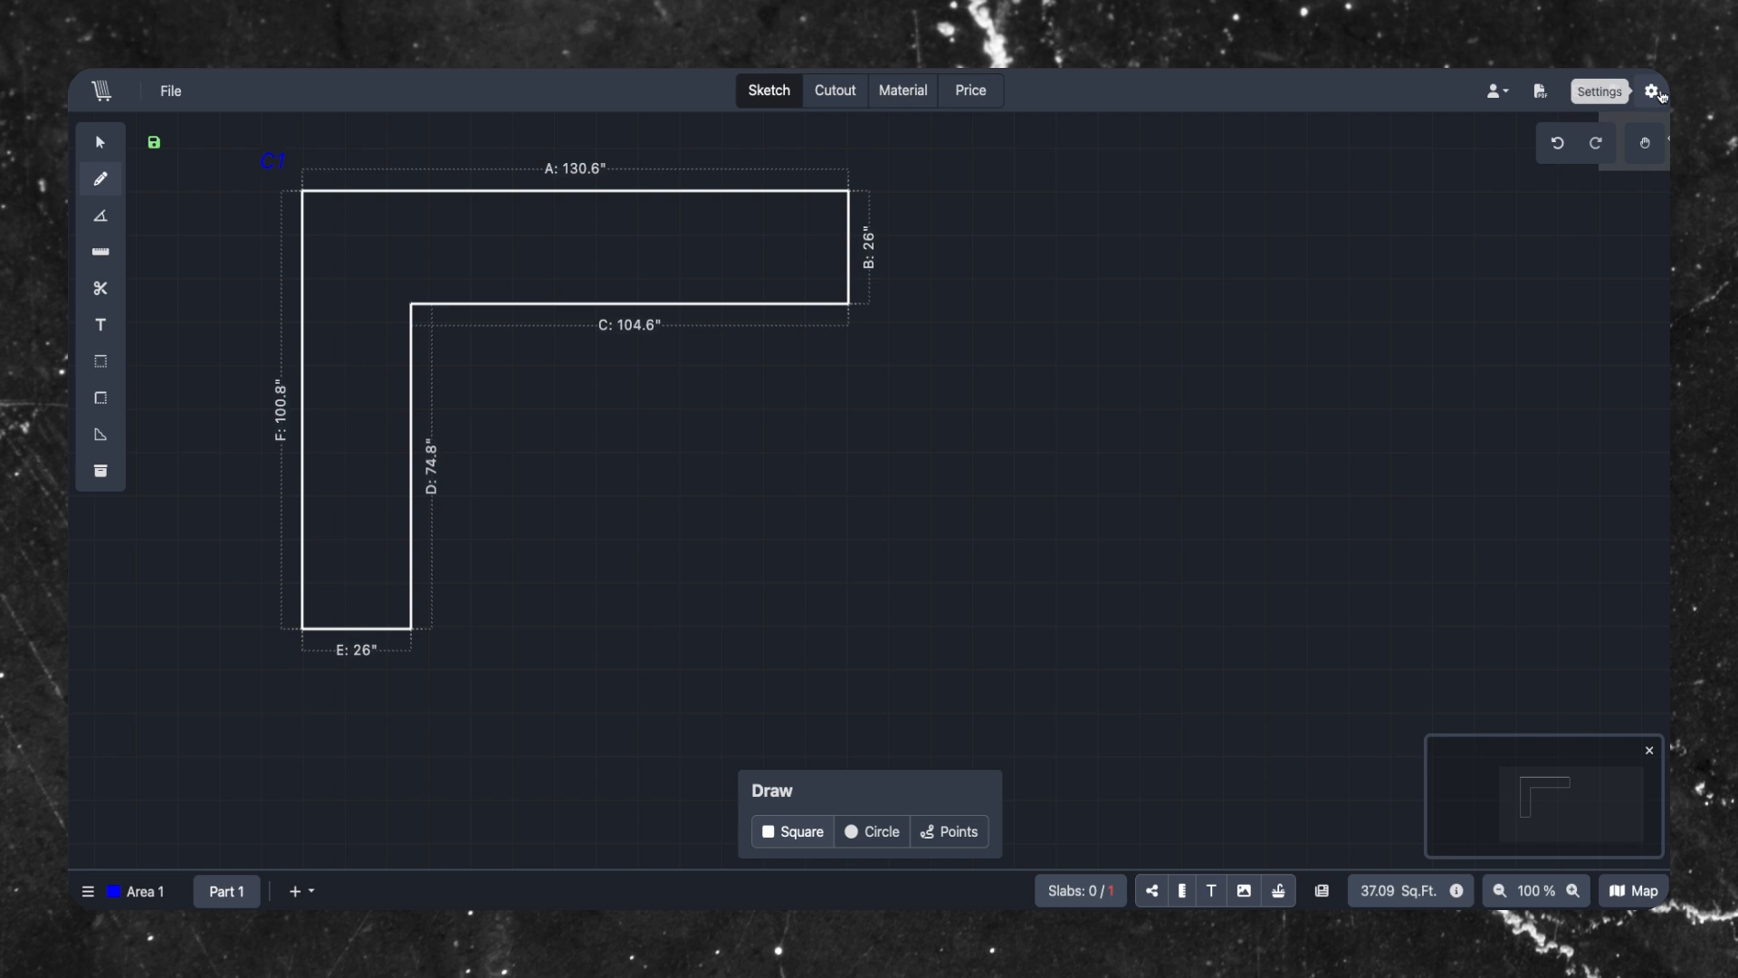
- Review the edge size for square drawing in the general settings, leaving them without saving
left_click(1653, 91)
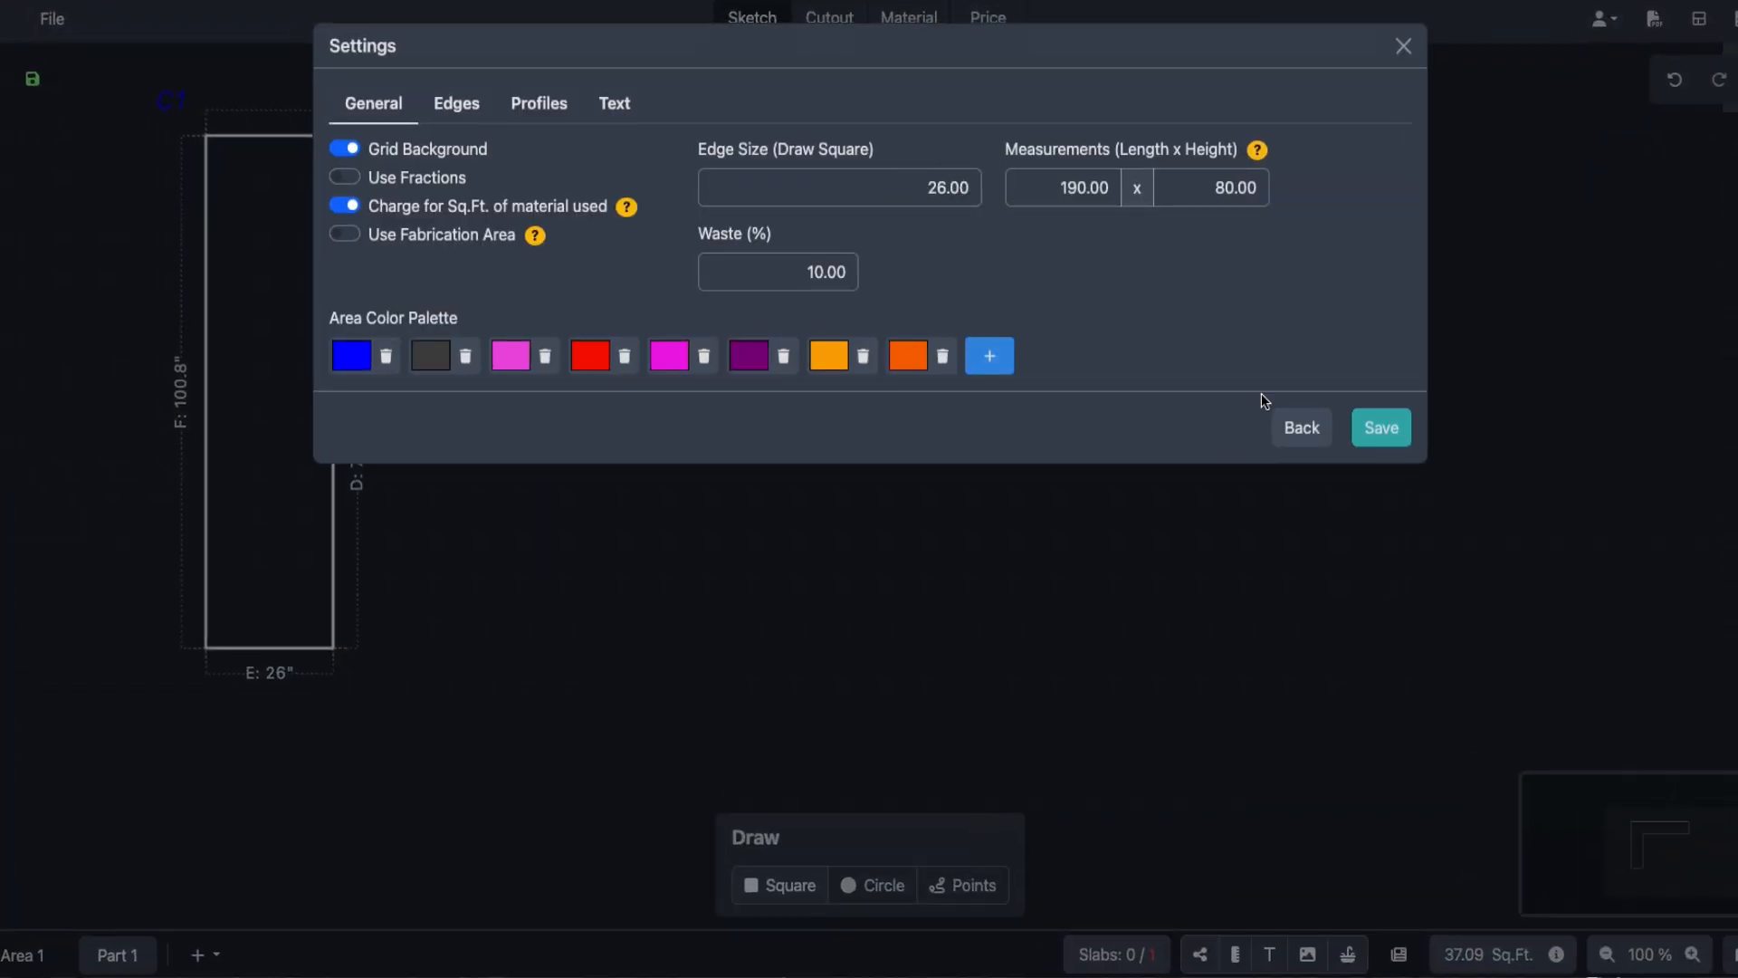
left_click(1290, 428)
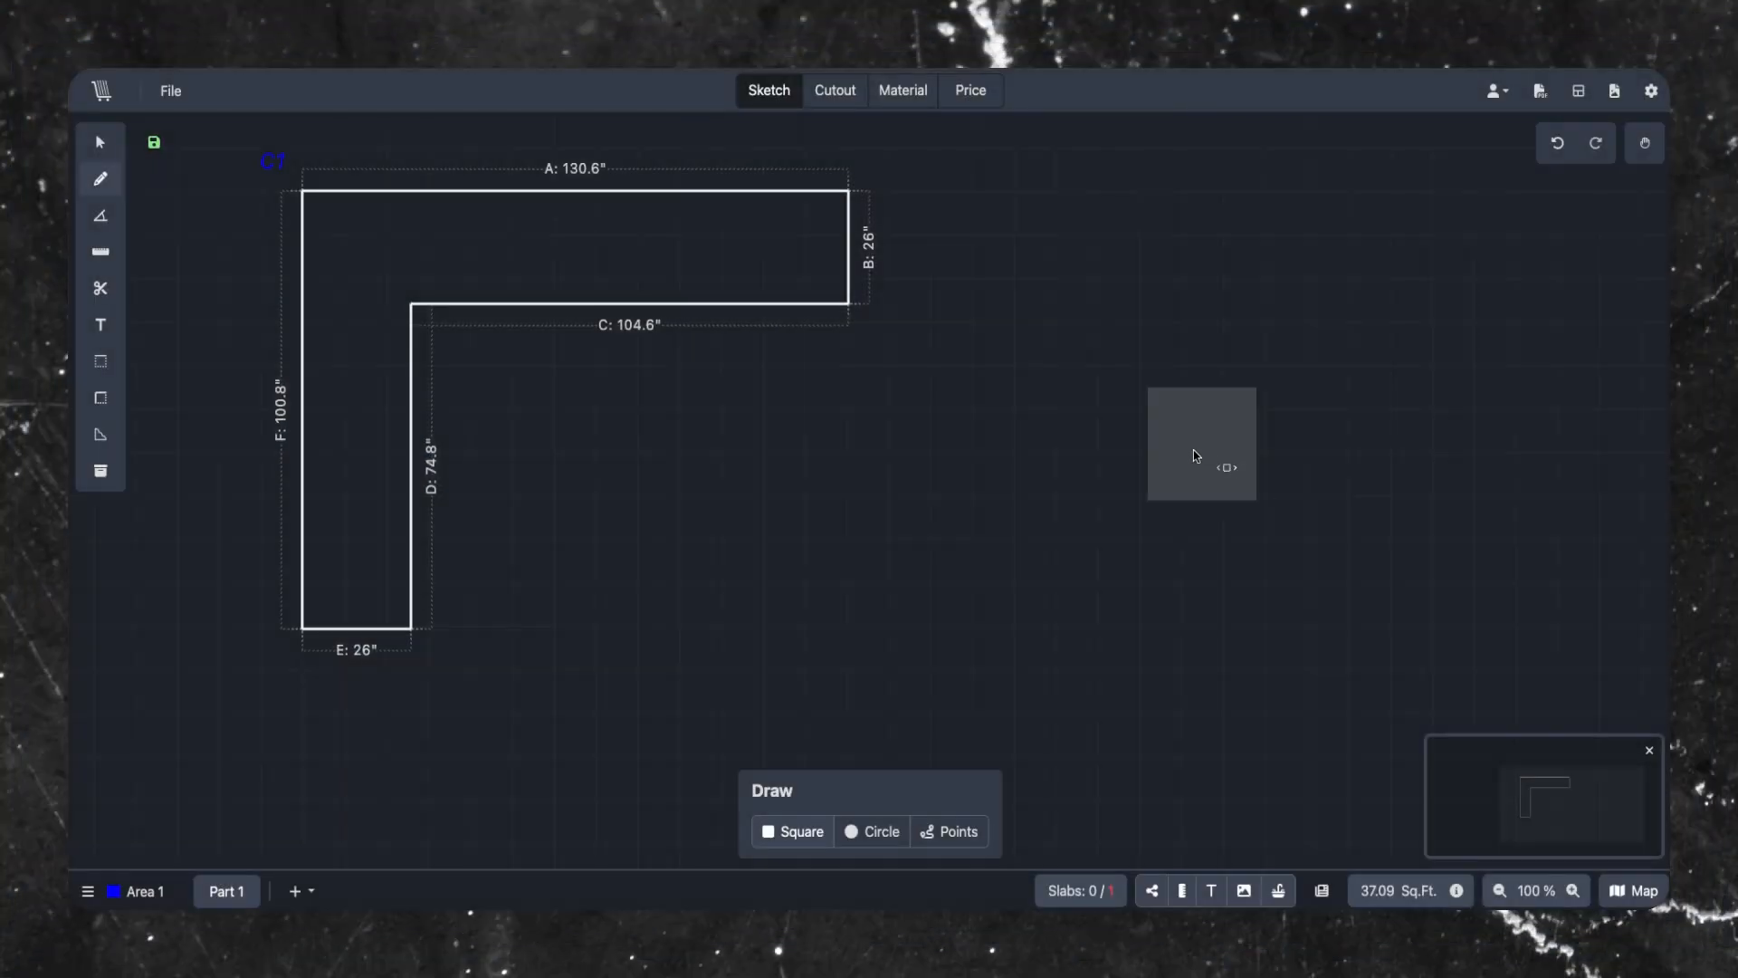
- Draw a circular countertop with a 23-inch radius inside the corner of the L-shaped countertop
left_click(867, 838)
left_click(732, 499)
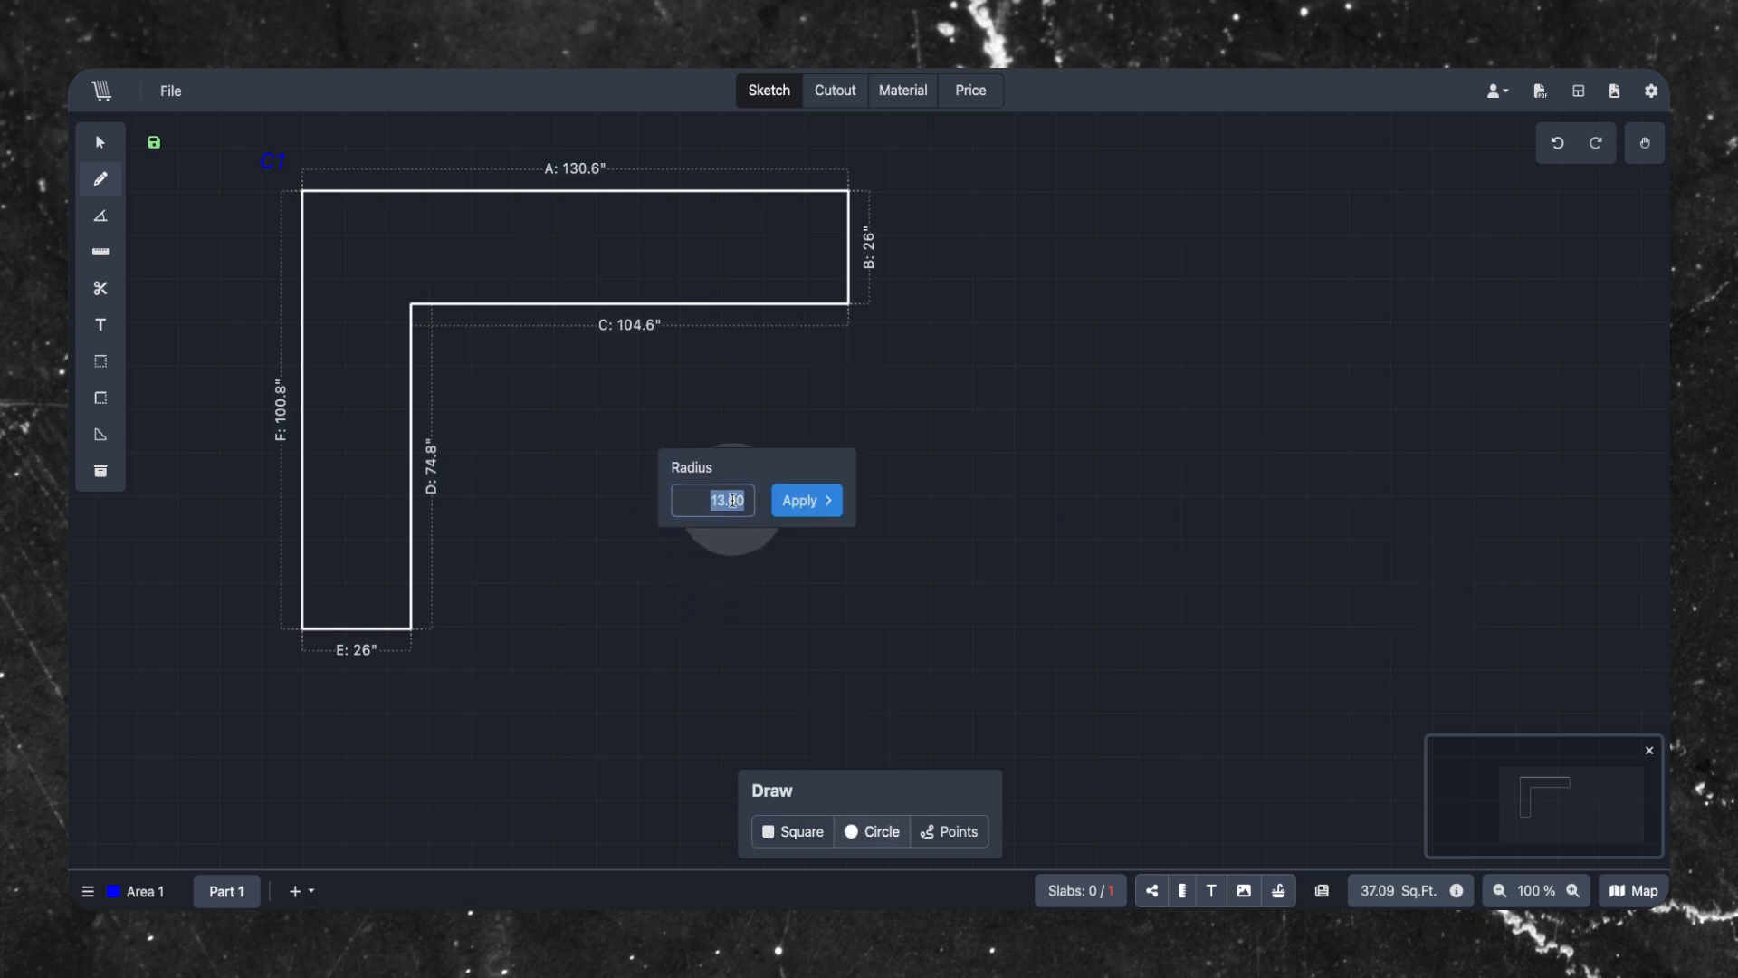
type("23.00")
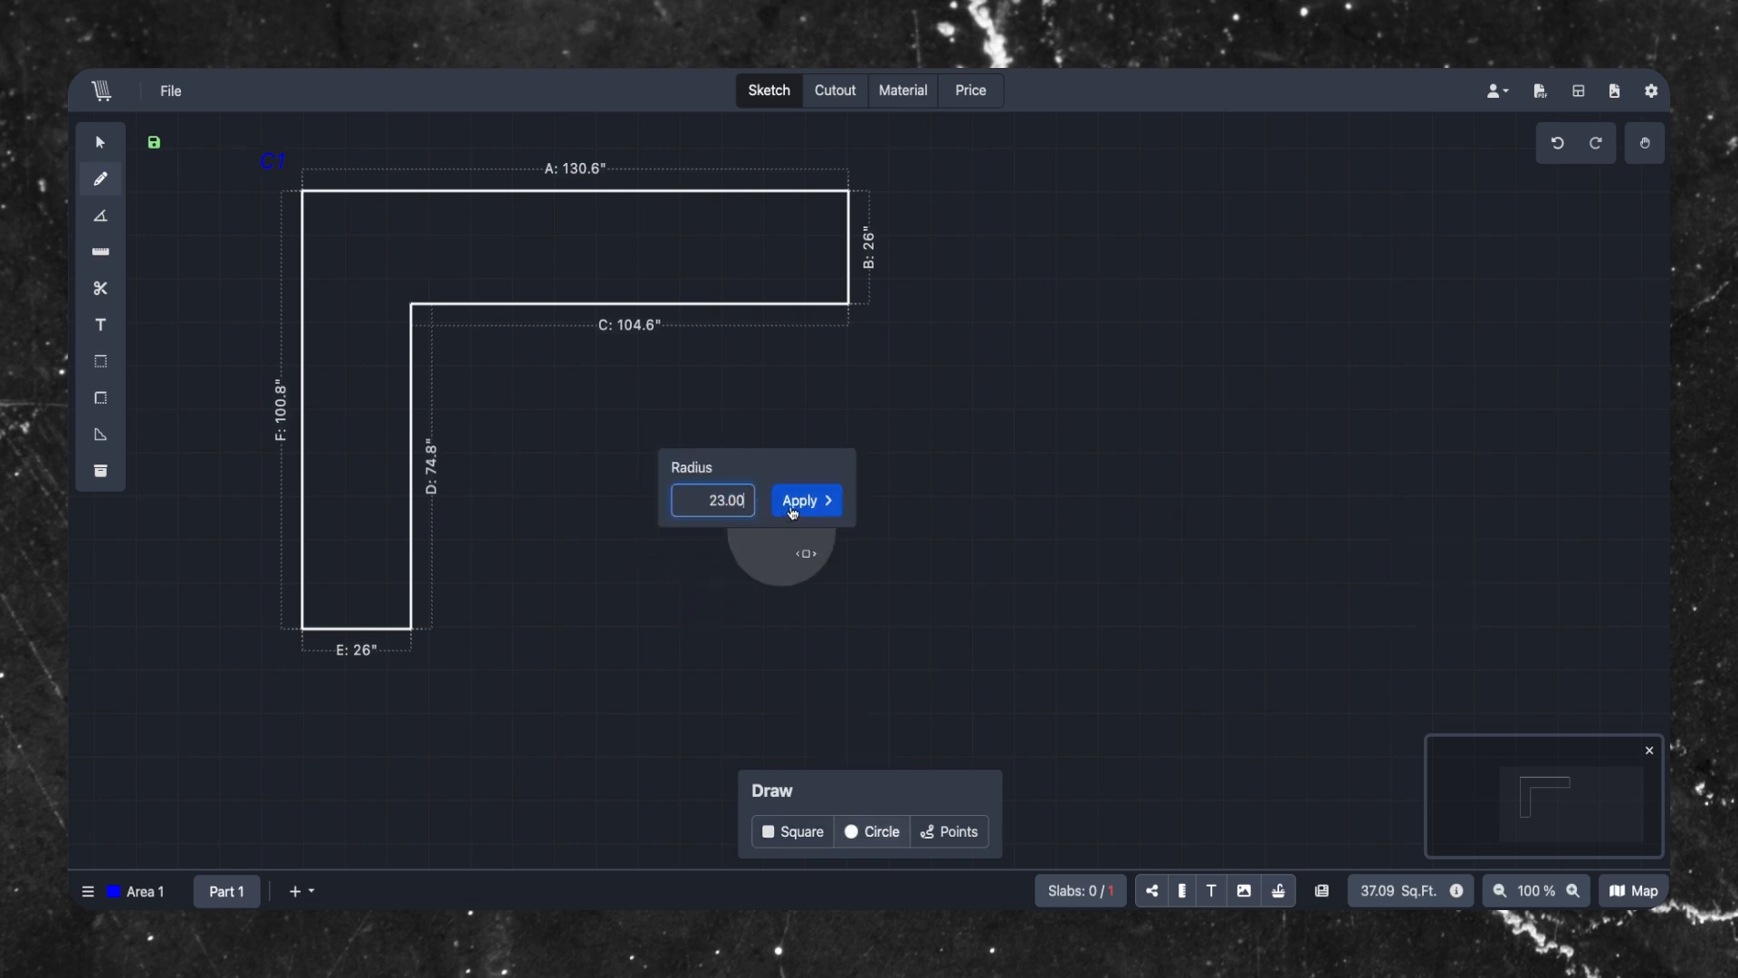
left_click(808, 503)
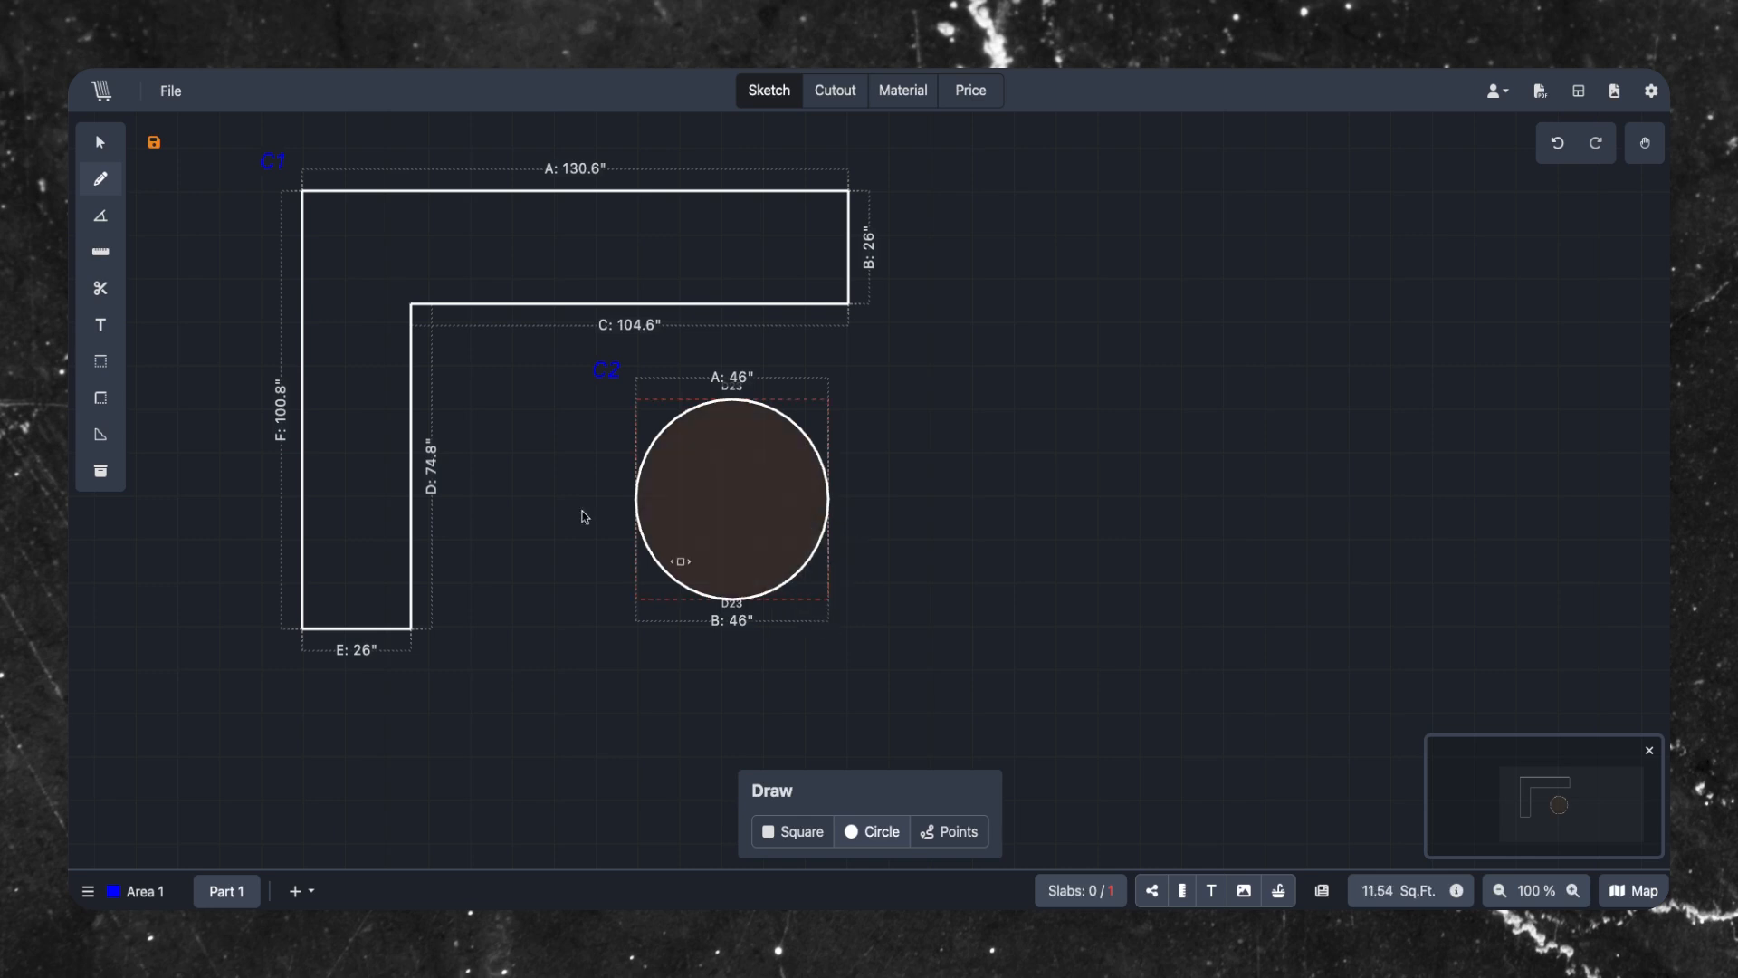
- Draw a second L-shaped countertop point by point, about 150.2 by 102.8 inches, with legs about 29.6 and 23 inches wide
left_click(947, 842)
left_click(932, 192)
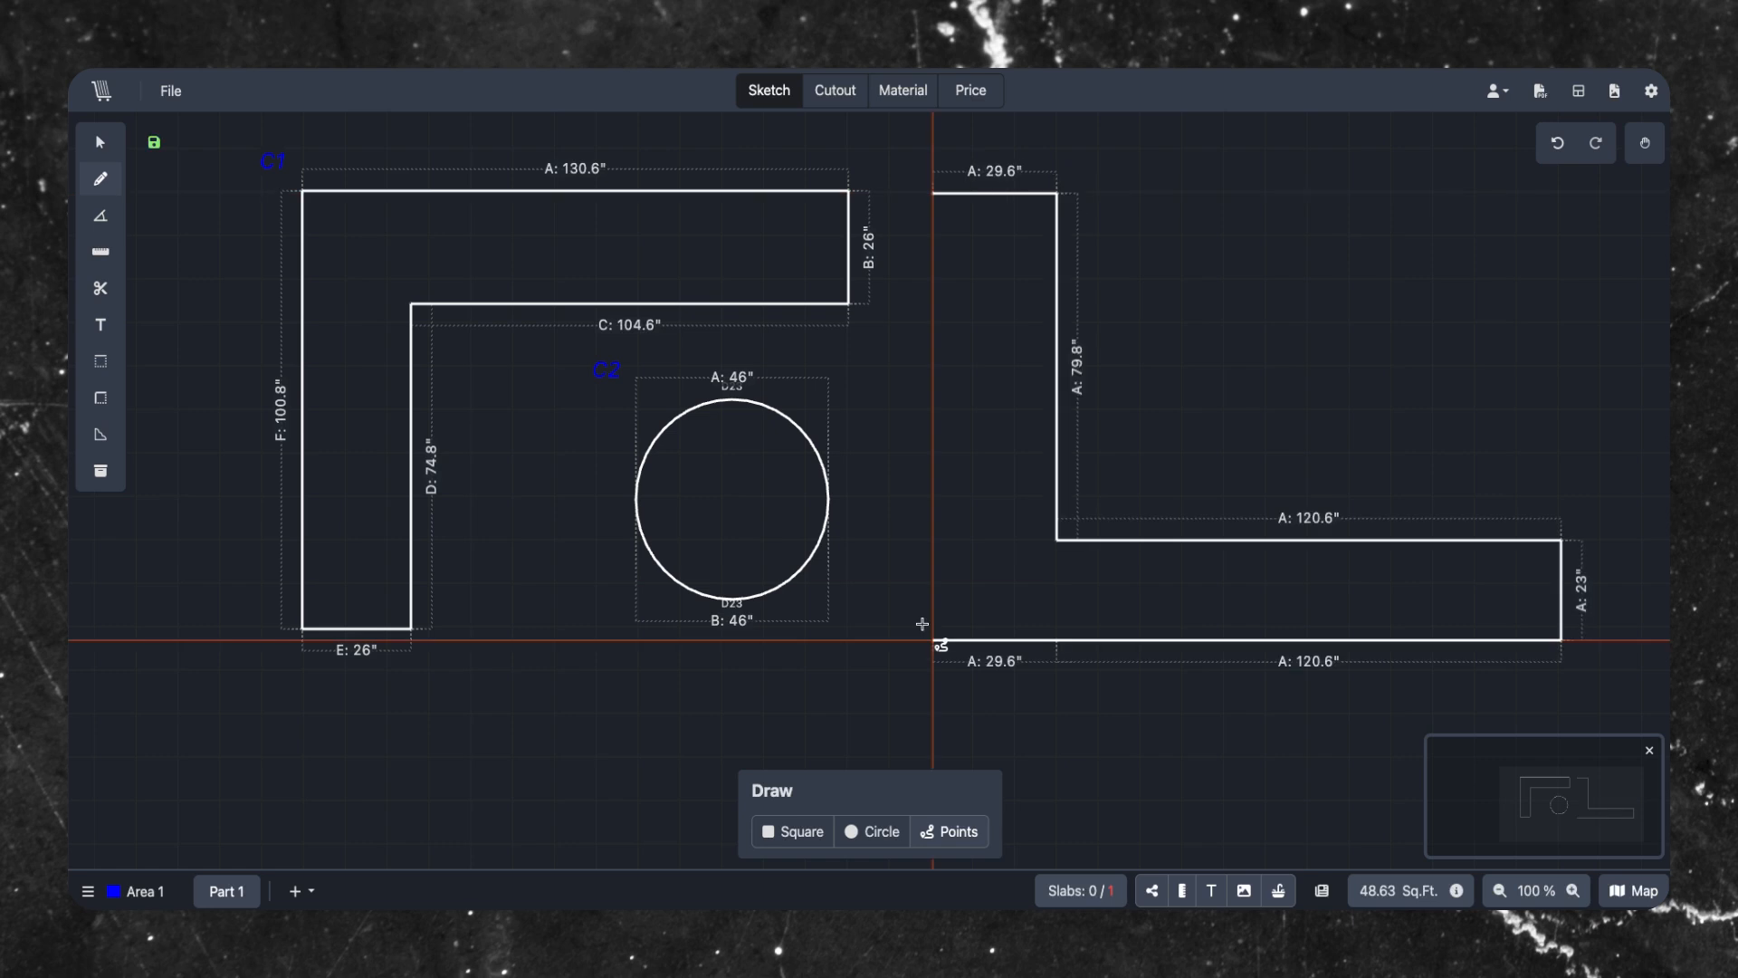
left_click(932, 192)
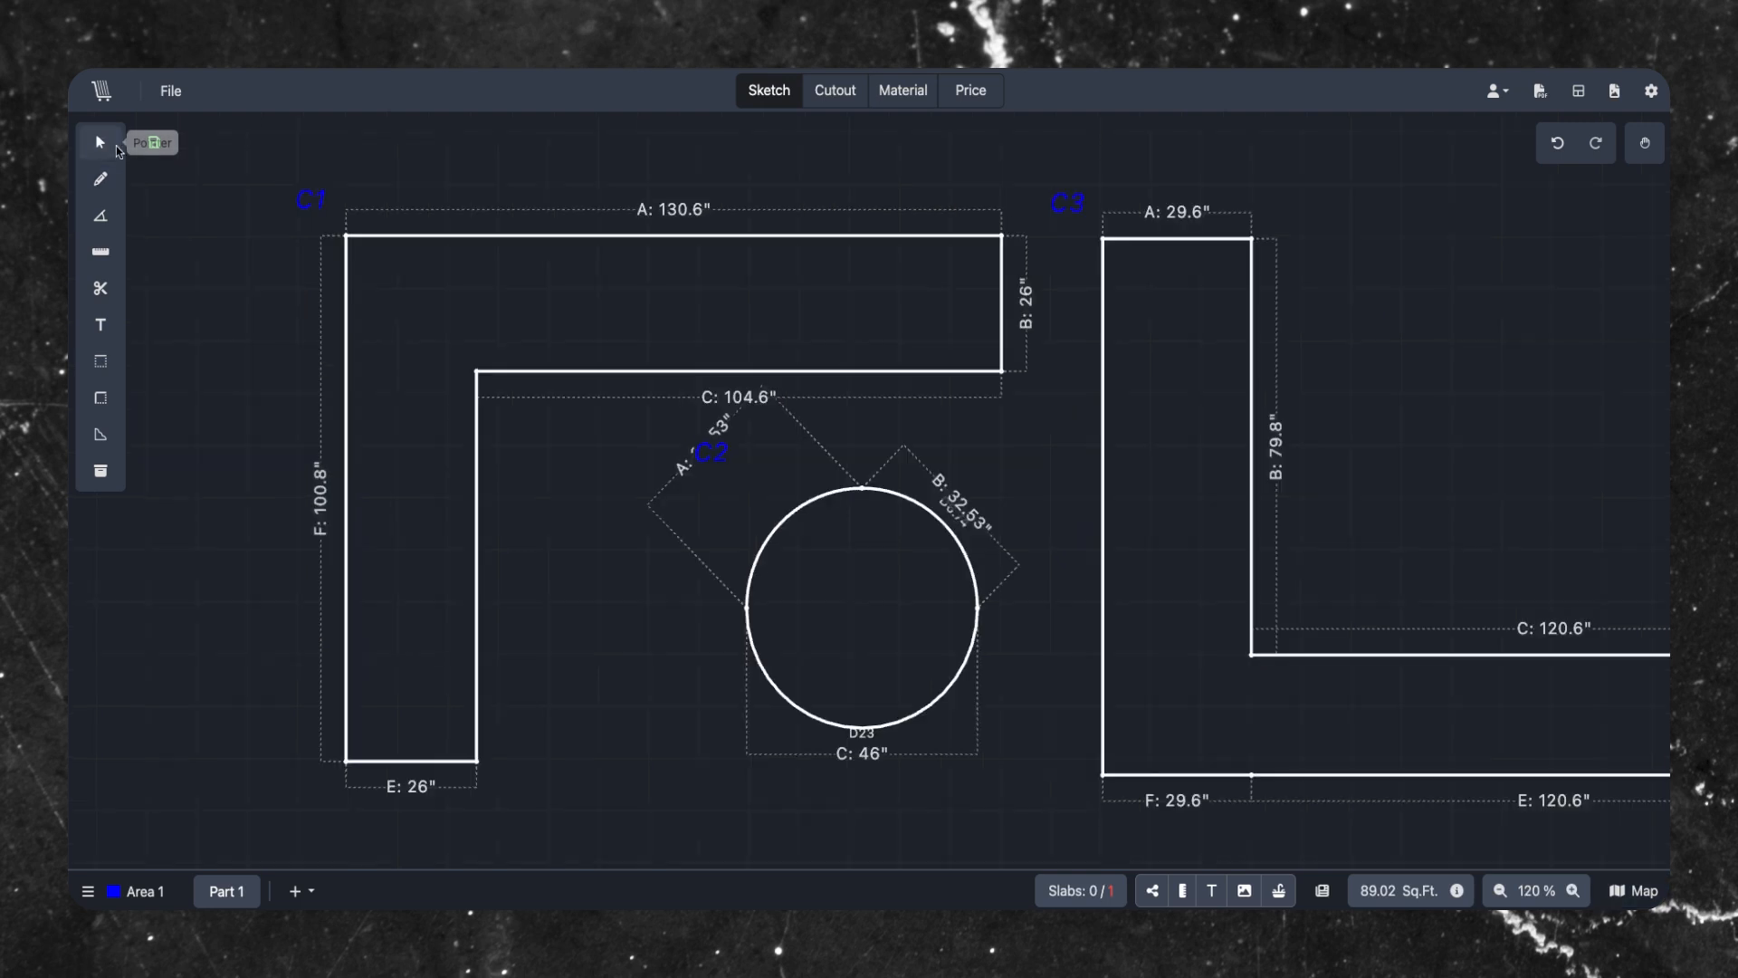
- View the circular countertop's area measurements, and open and cancel saving it as a template
left_click(834, 624)
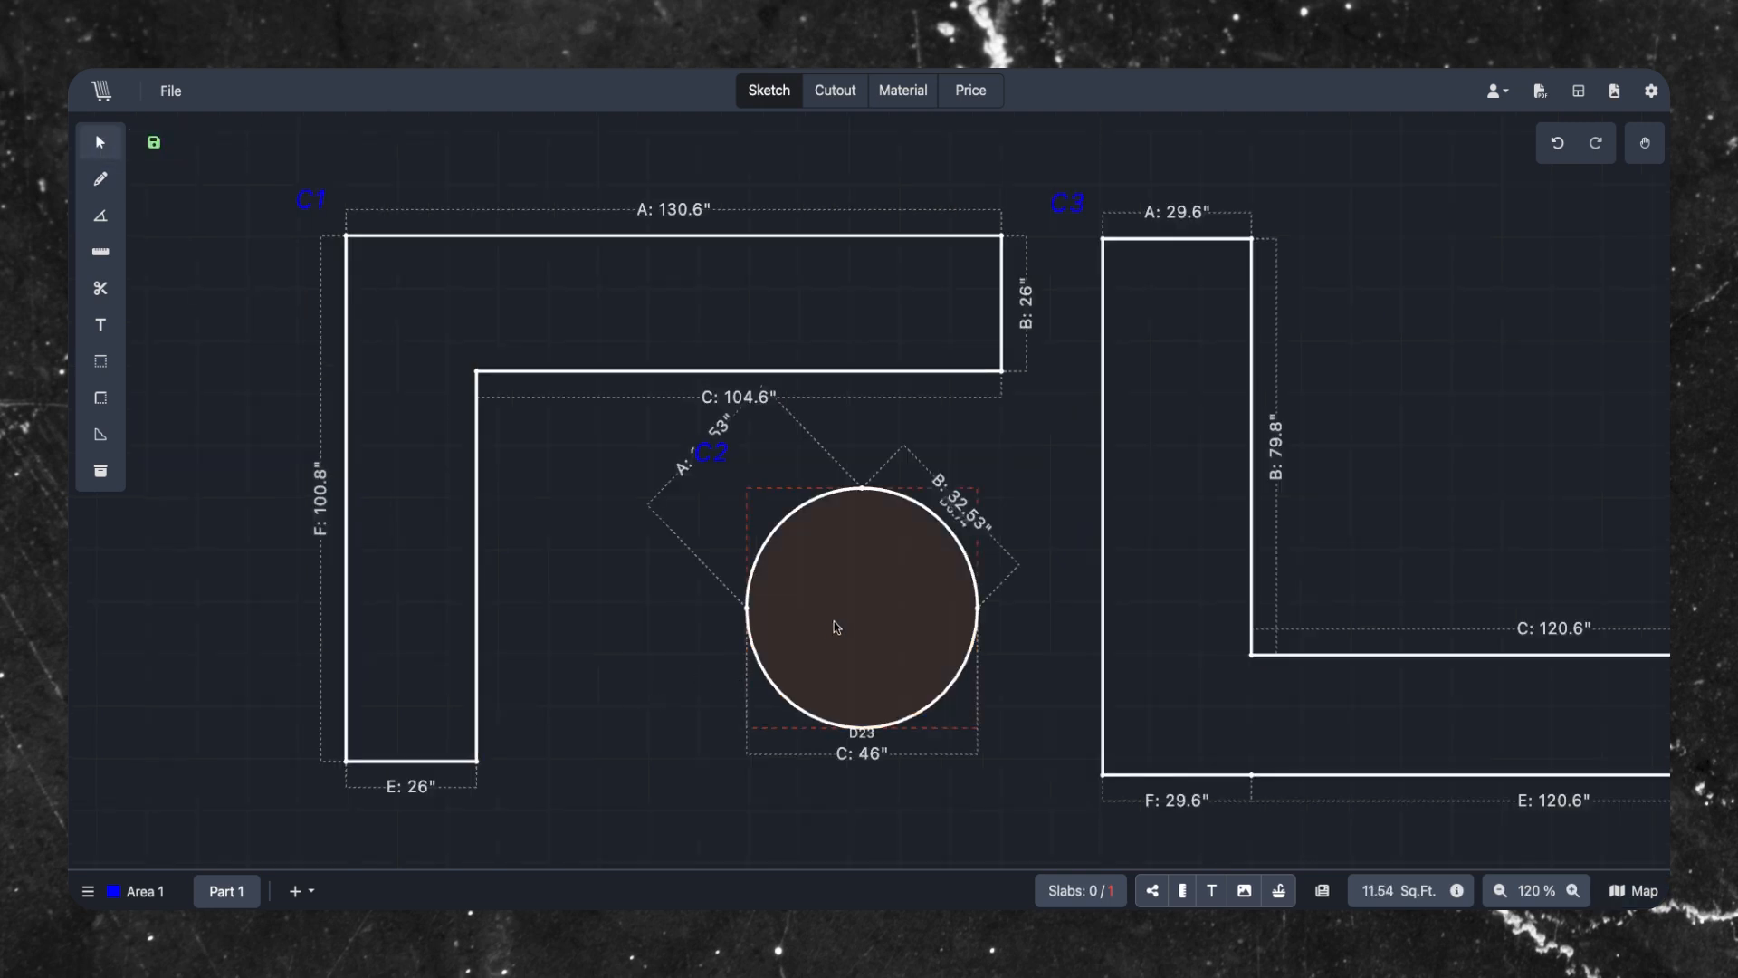
left_click(866, 604)
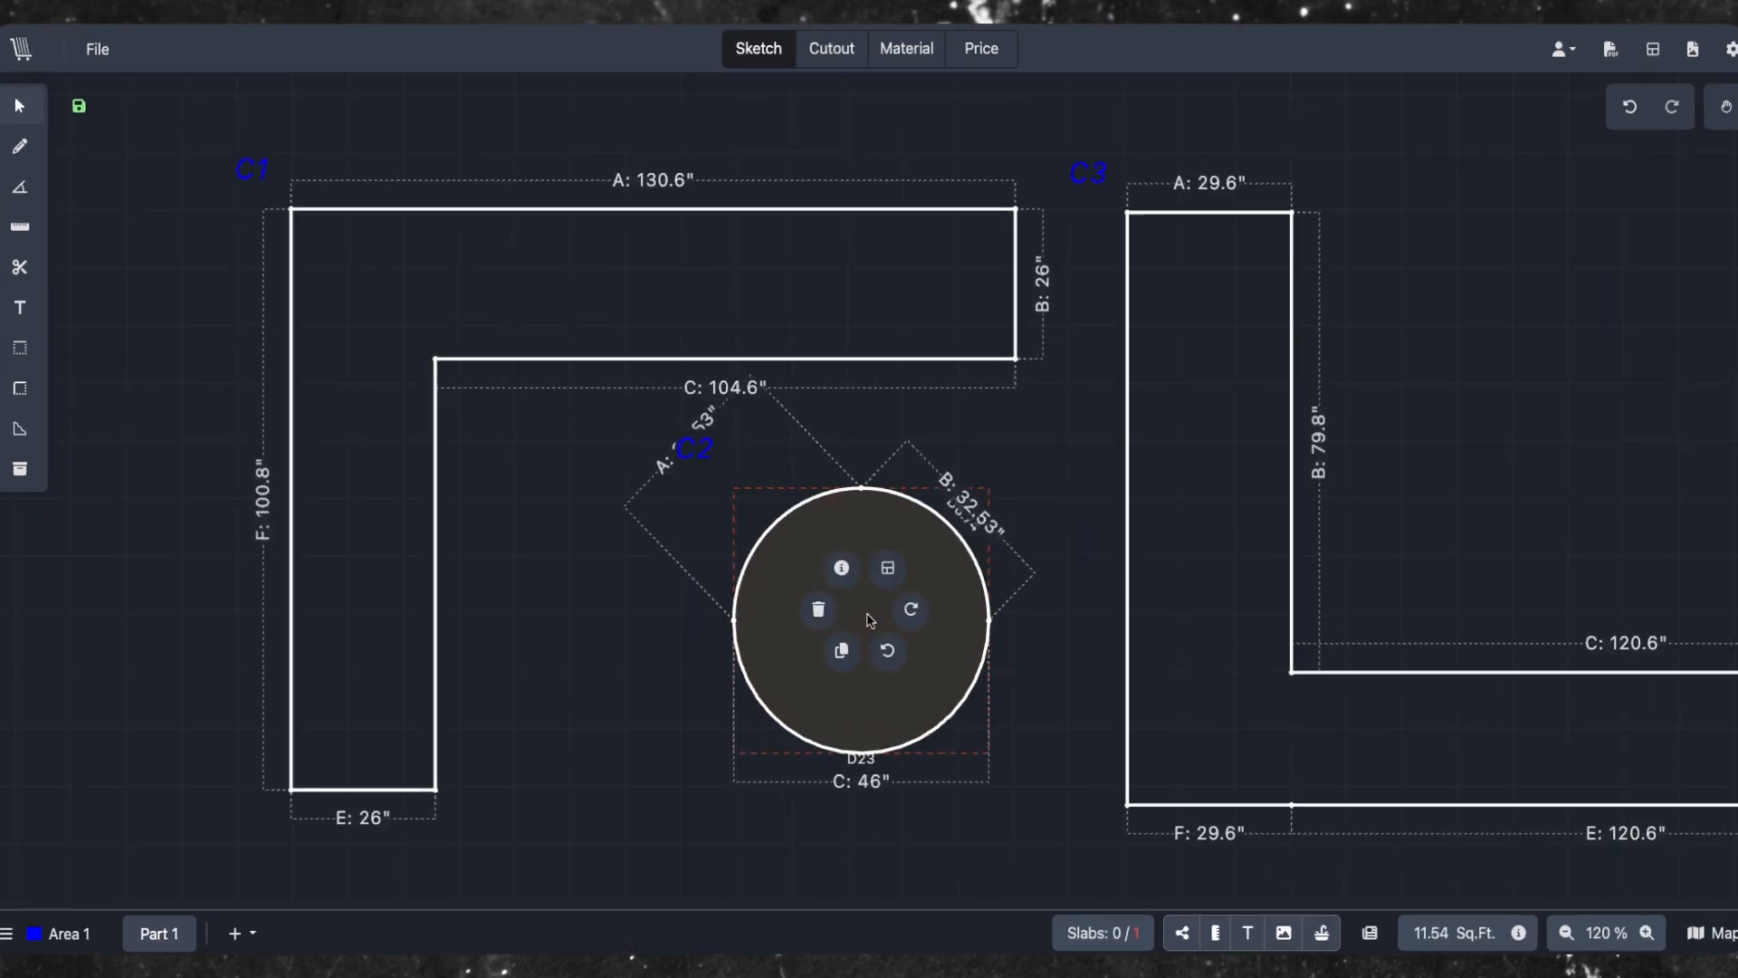
mouse_move(845, 569)
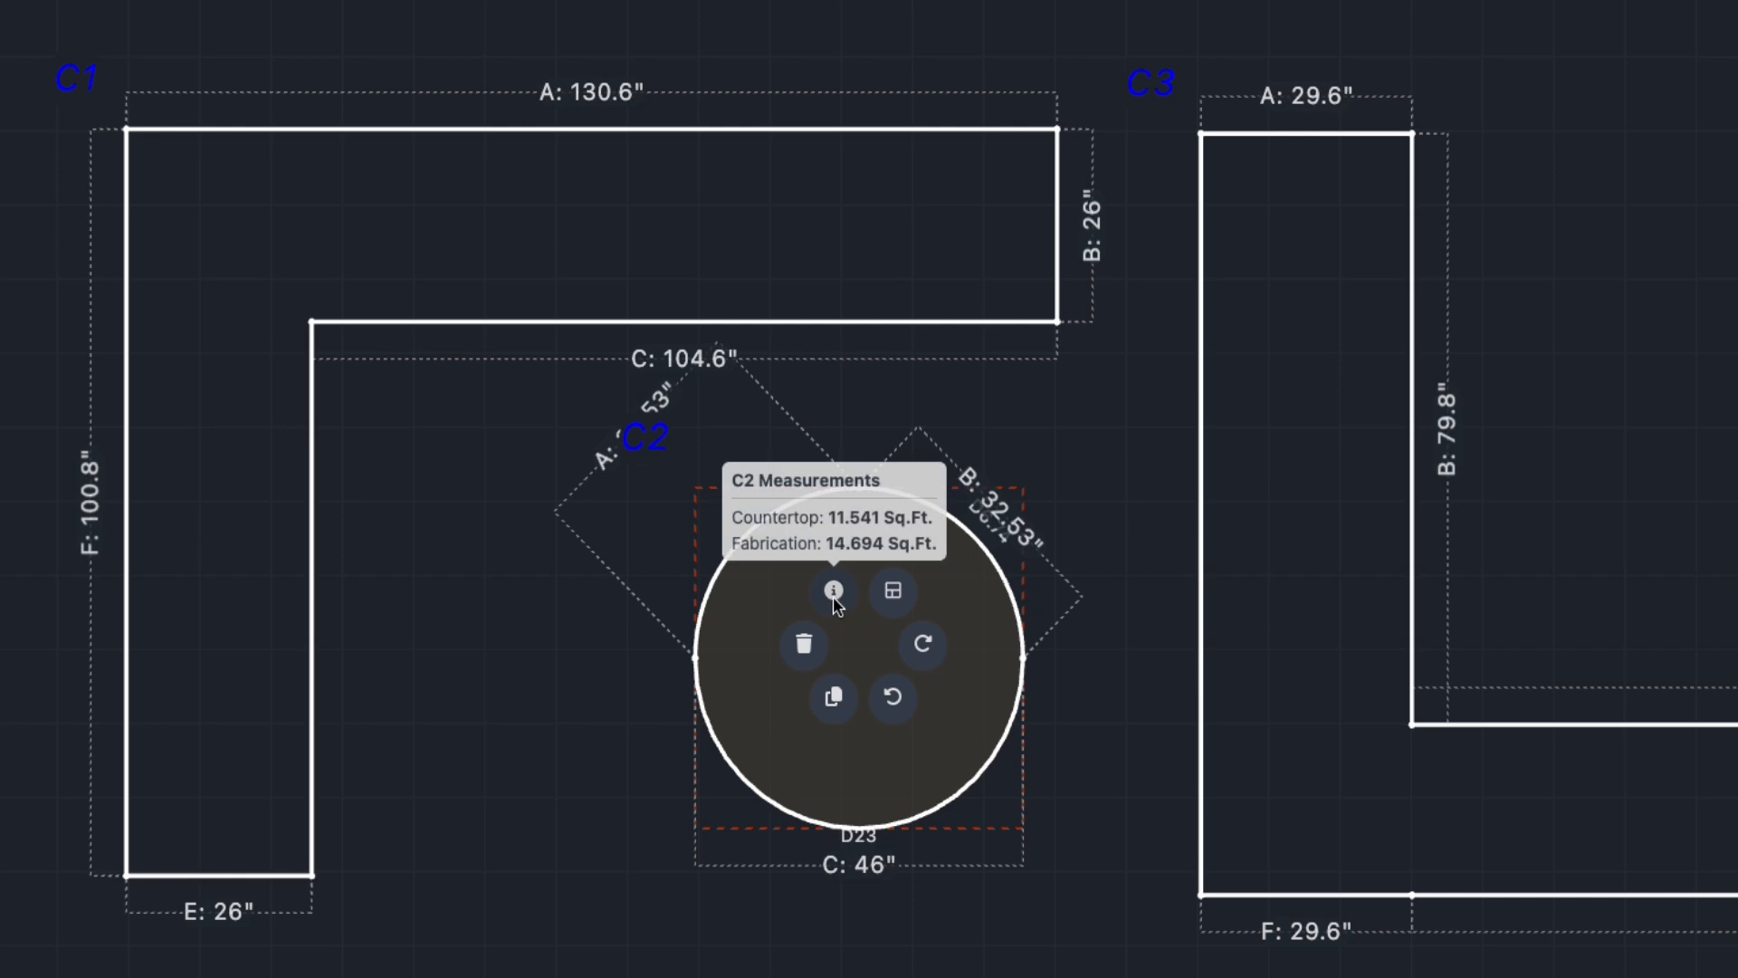
left_click(893, 590)
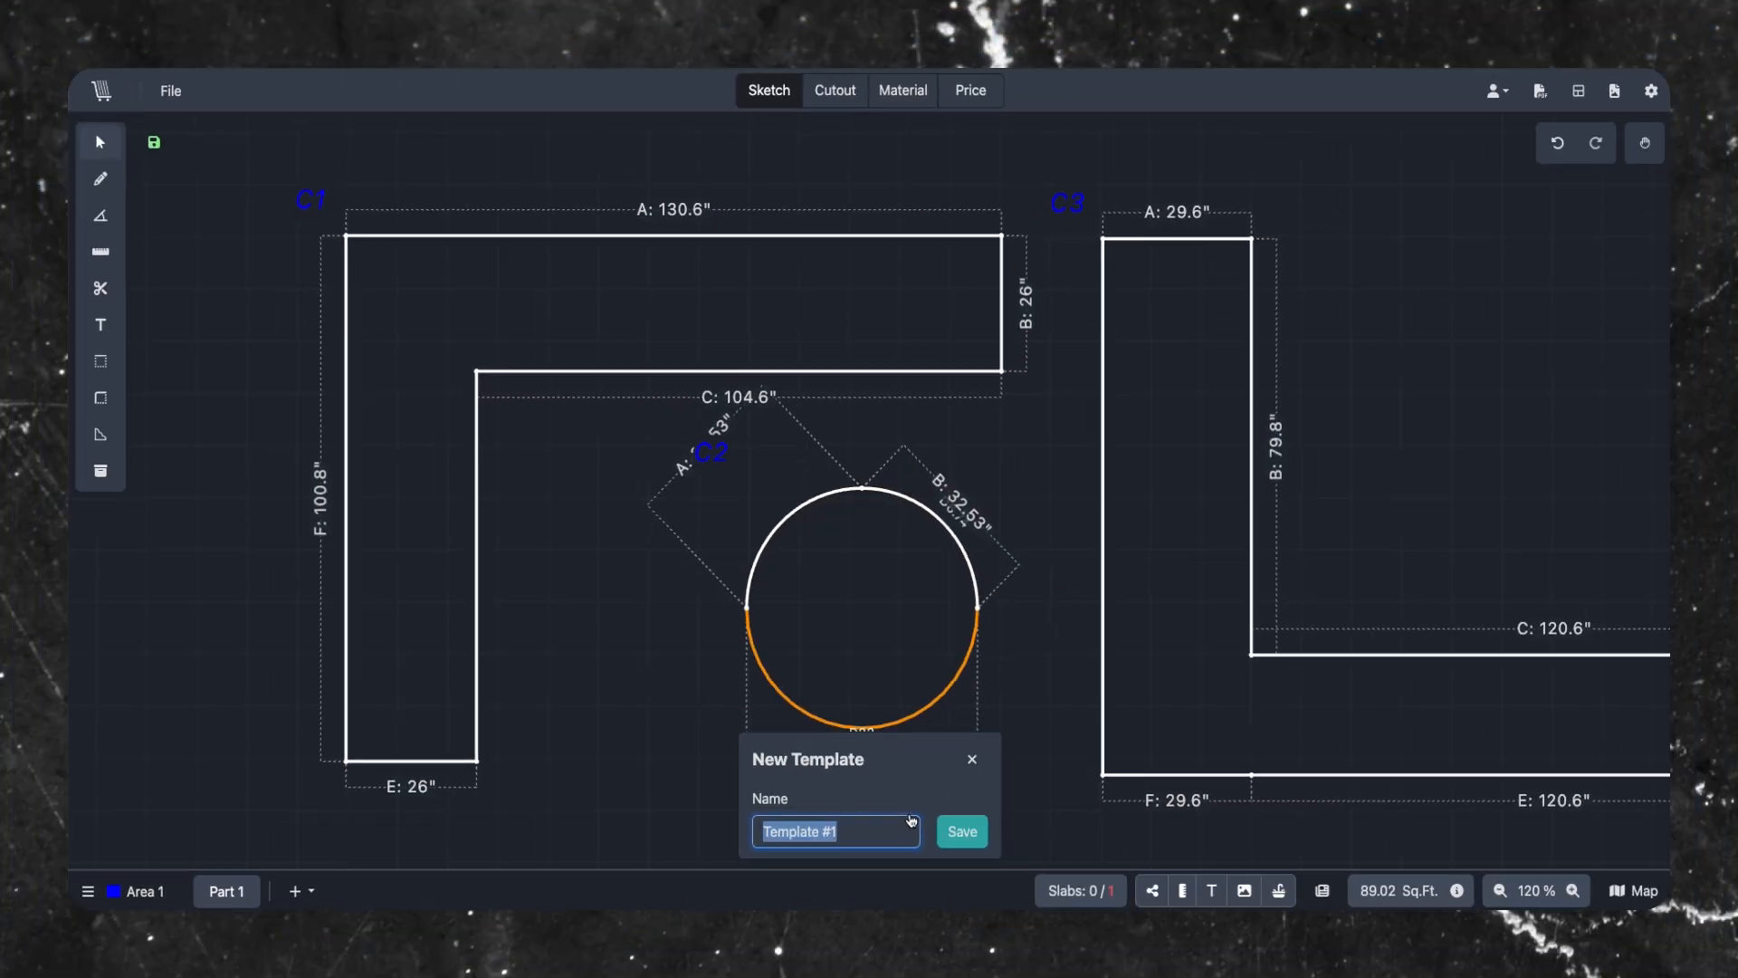
left_click(972, 760)
- Rotate the circular countertop to the right
left_click(858, 611)
left_click(858, 602)
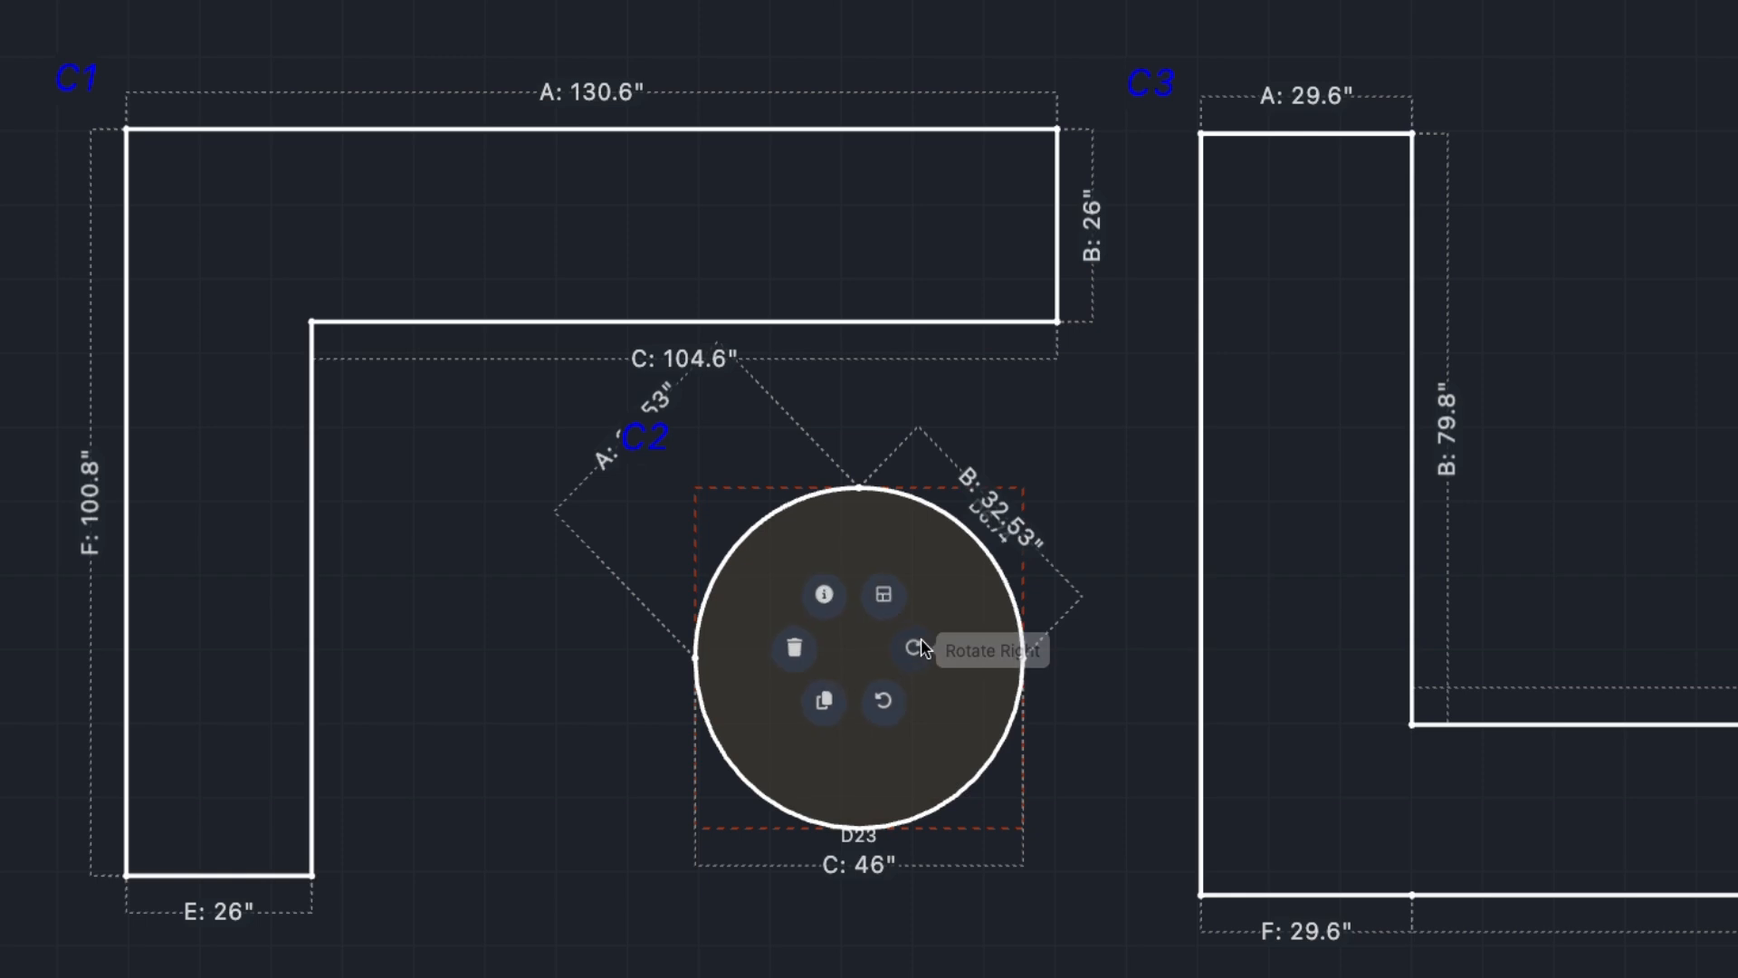
left_click(916, 650)
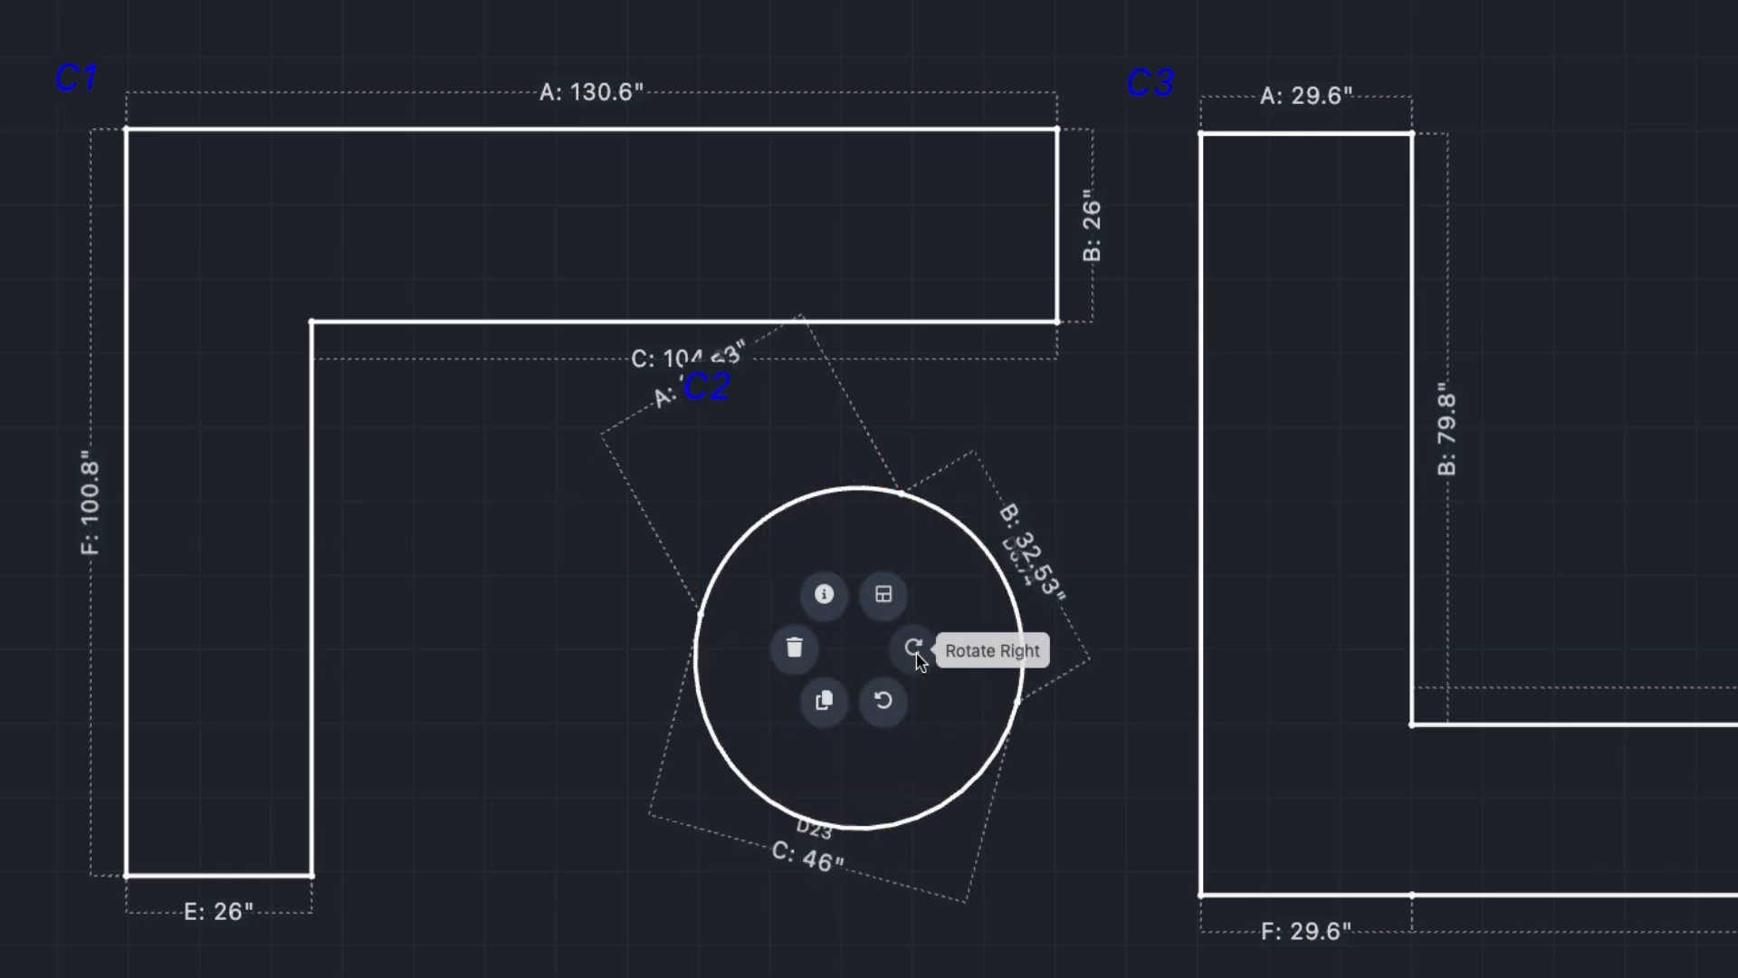
- Place a copy of the circular countertop below and beside the original, and delete that copy
left_click(824, 699)
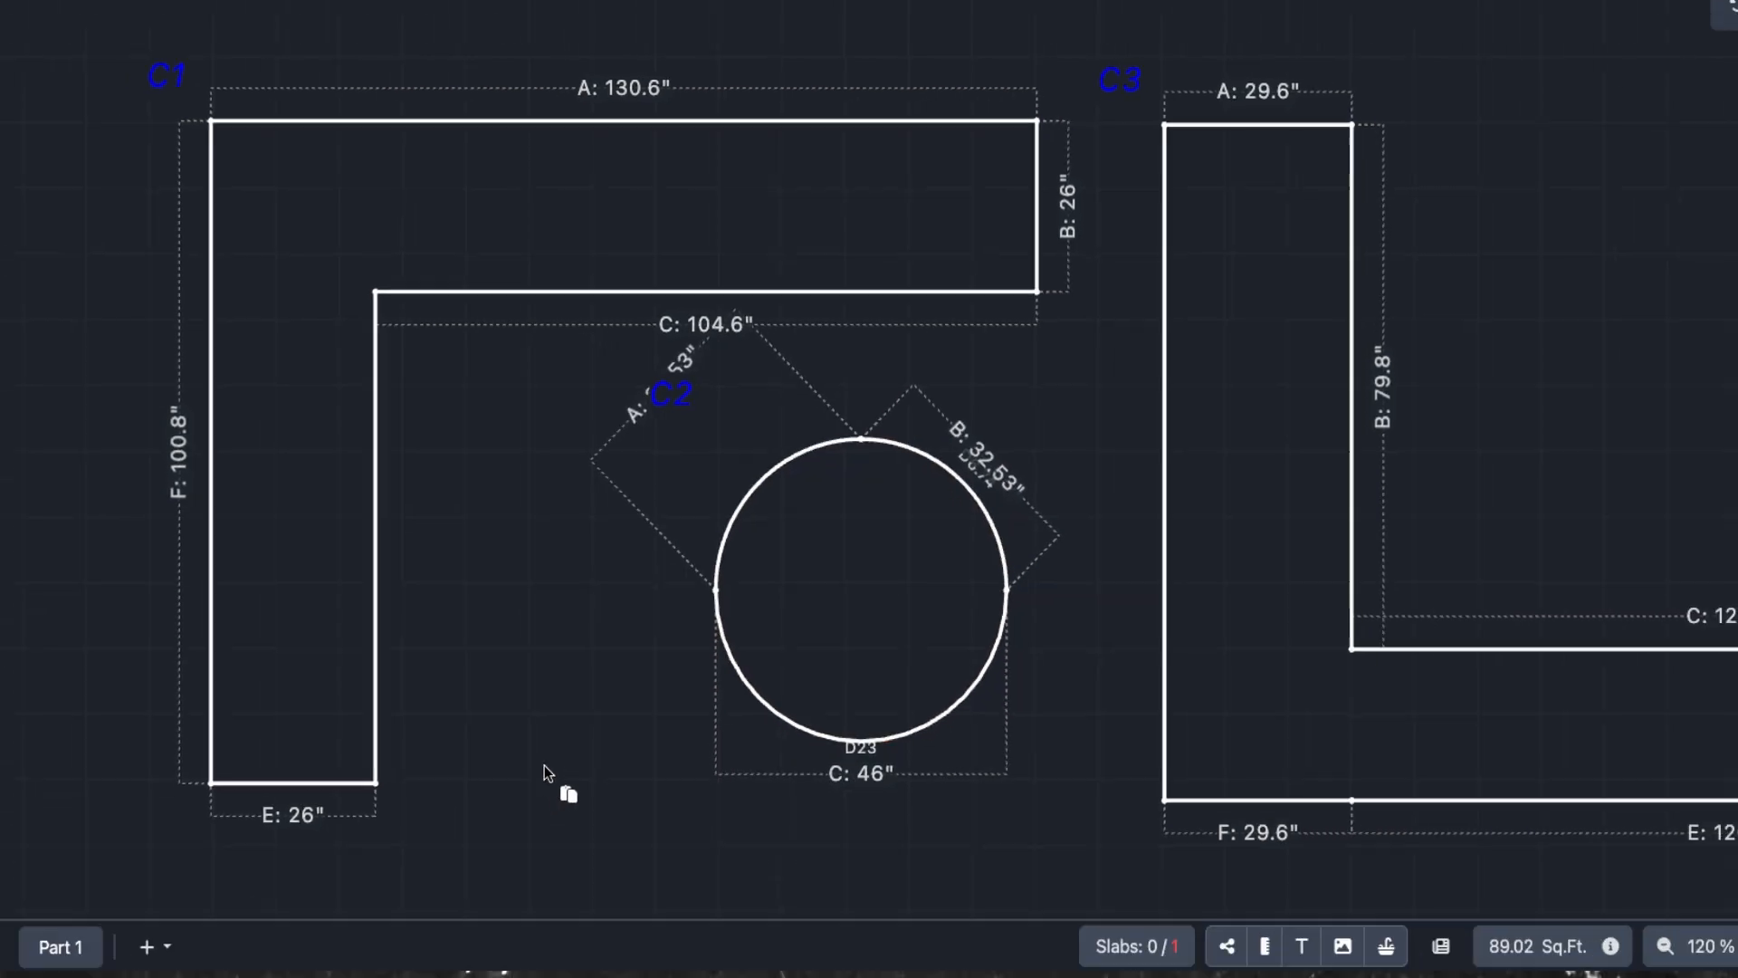
left_click(545, 766)
left_click(546, 765)
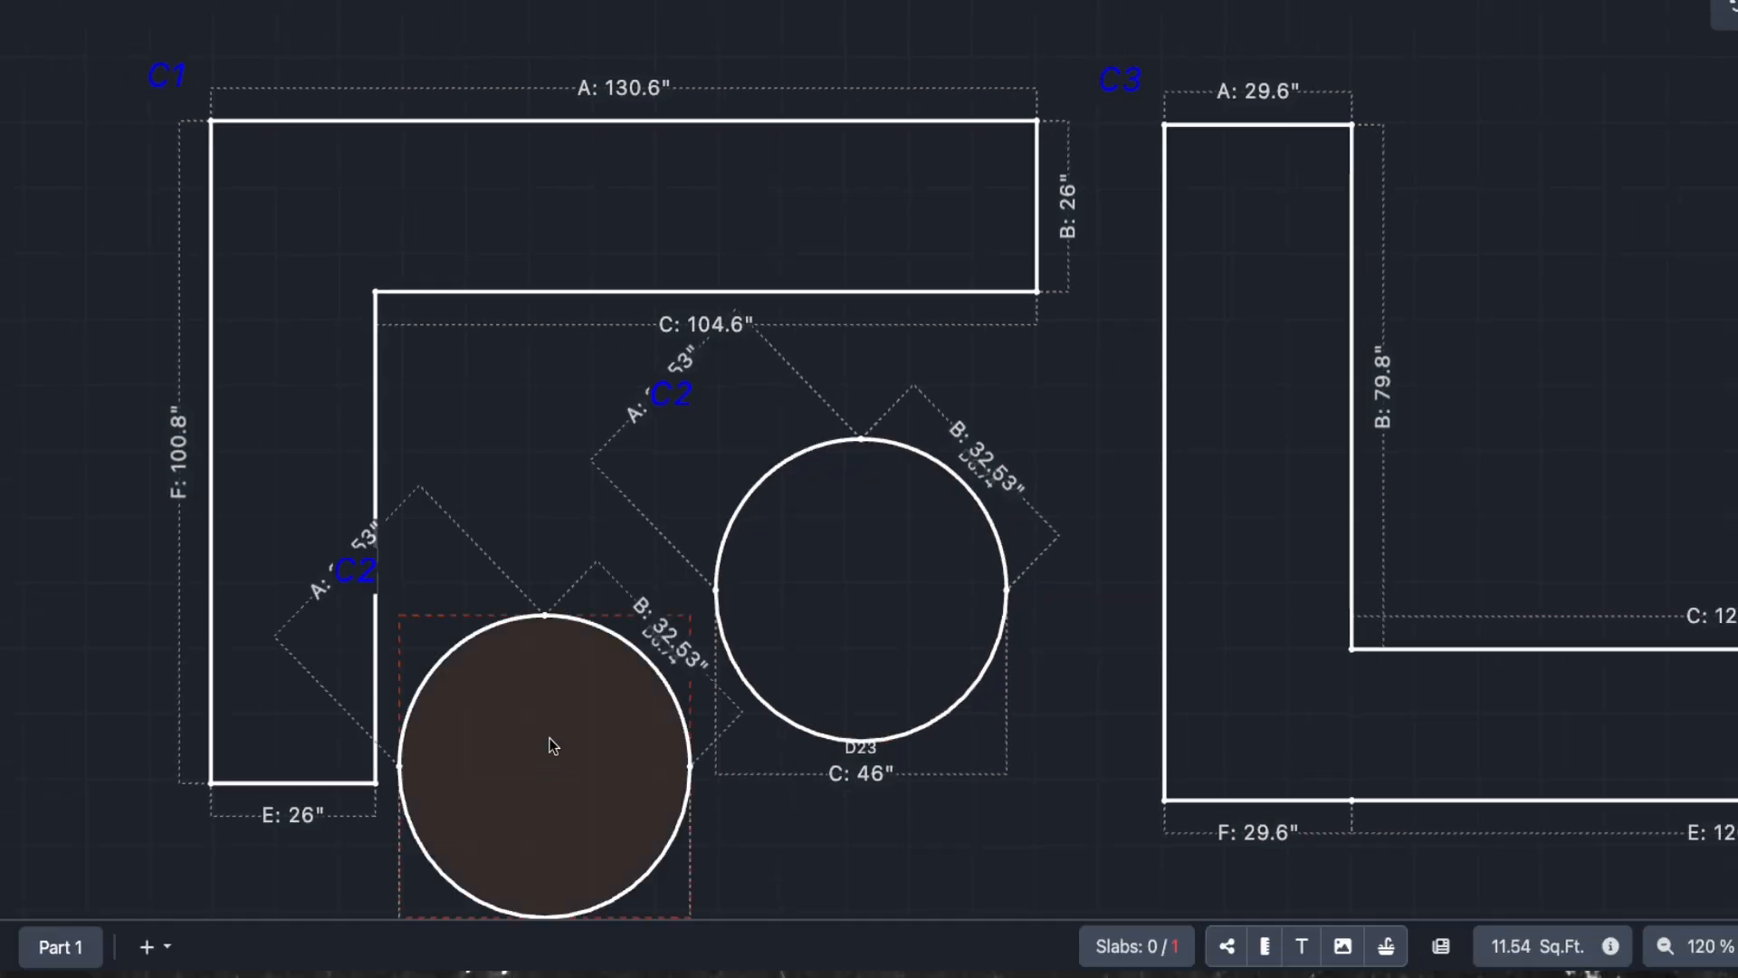
key("Delete")
left_click(855, 591)
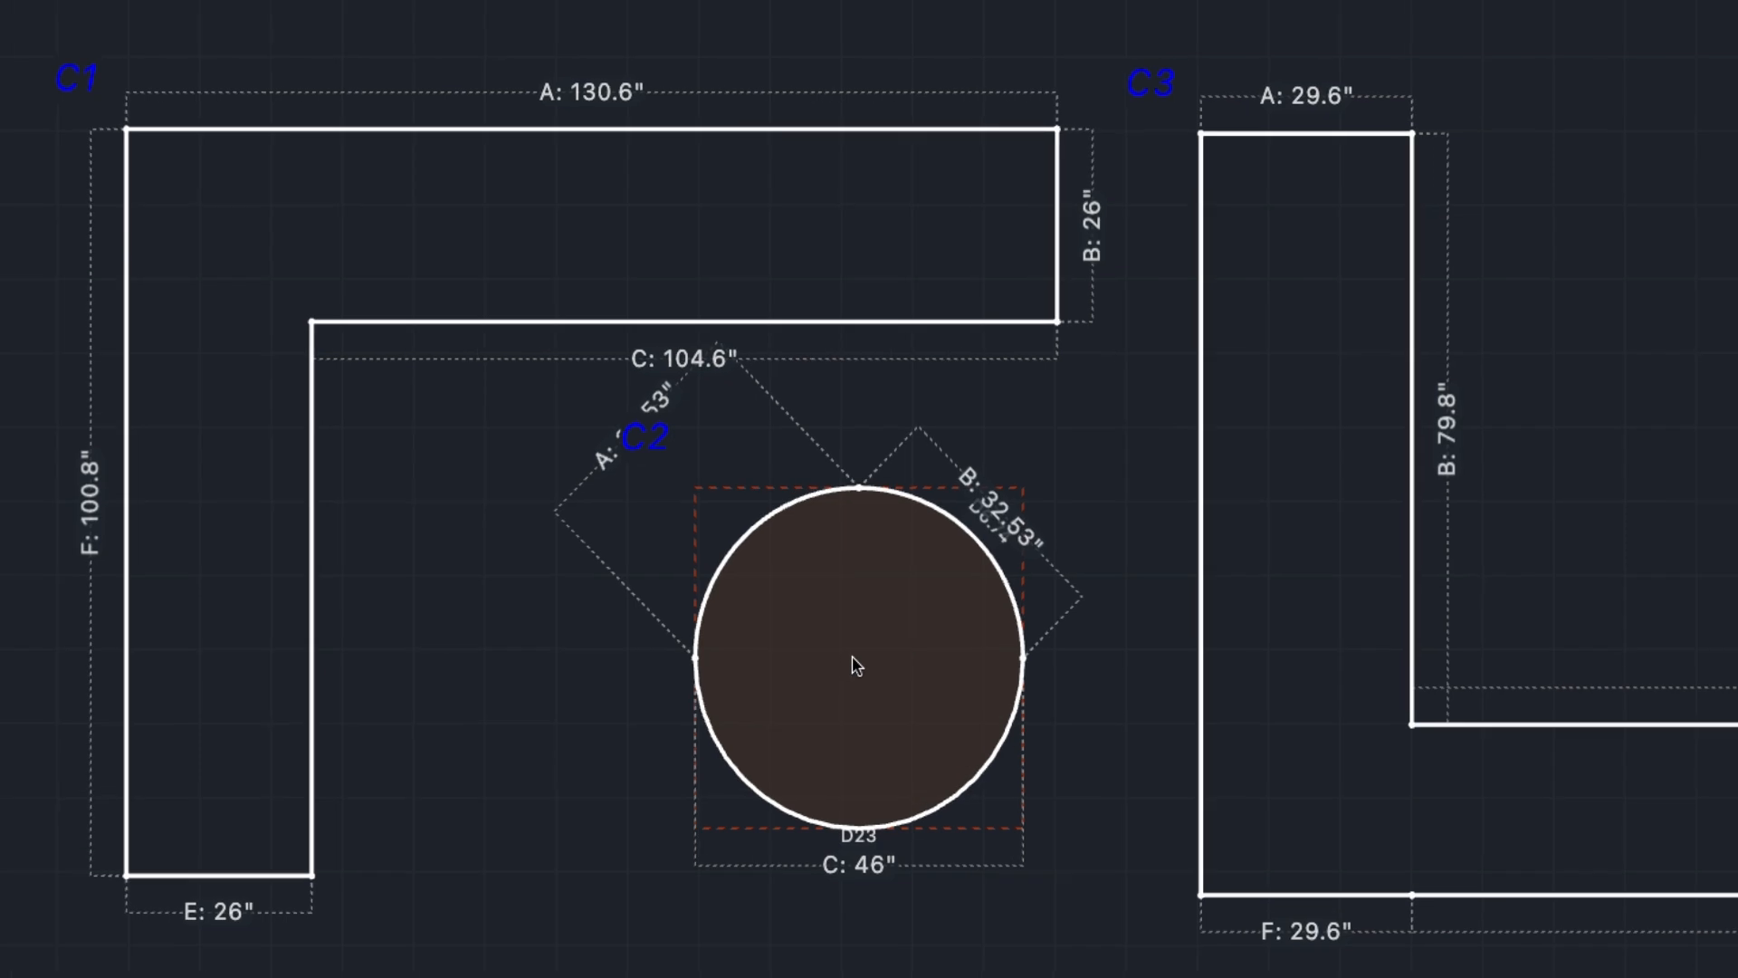
left_click(856, 665)
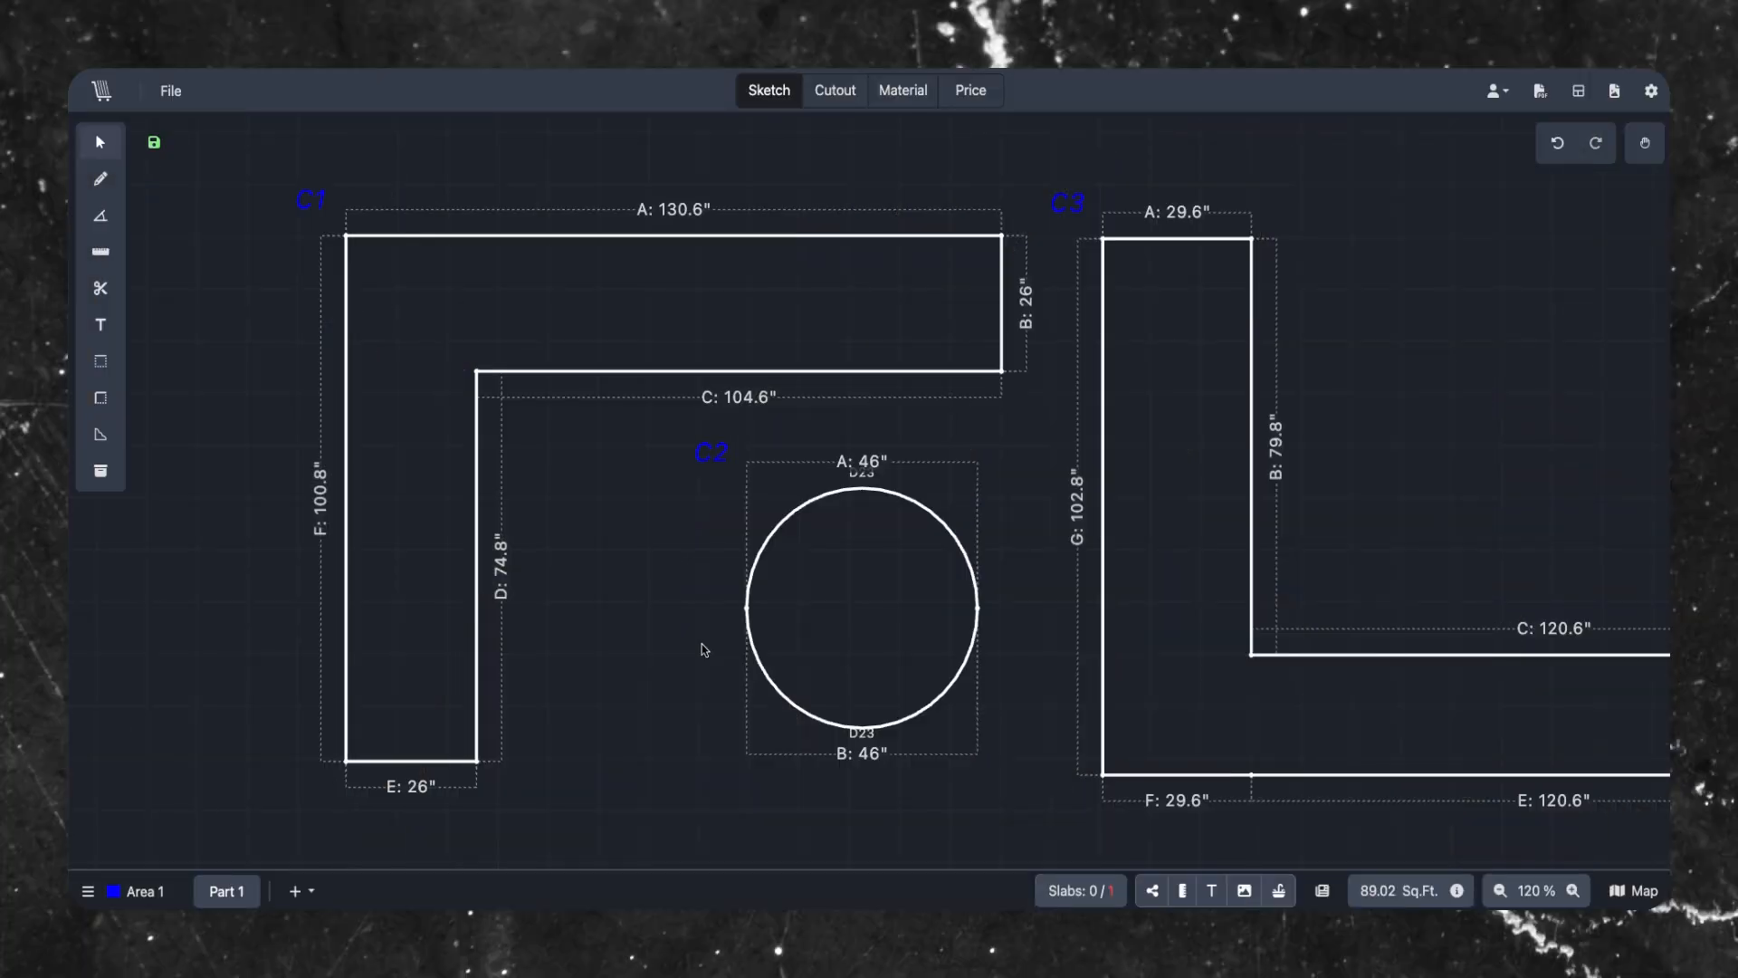
- Examine the editing options for the circle's upper arc and both L-shaped countertops' upper edges, and open the arc's size for editing
left_click(862, 579)
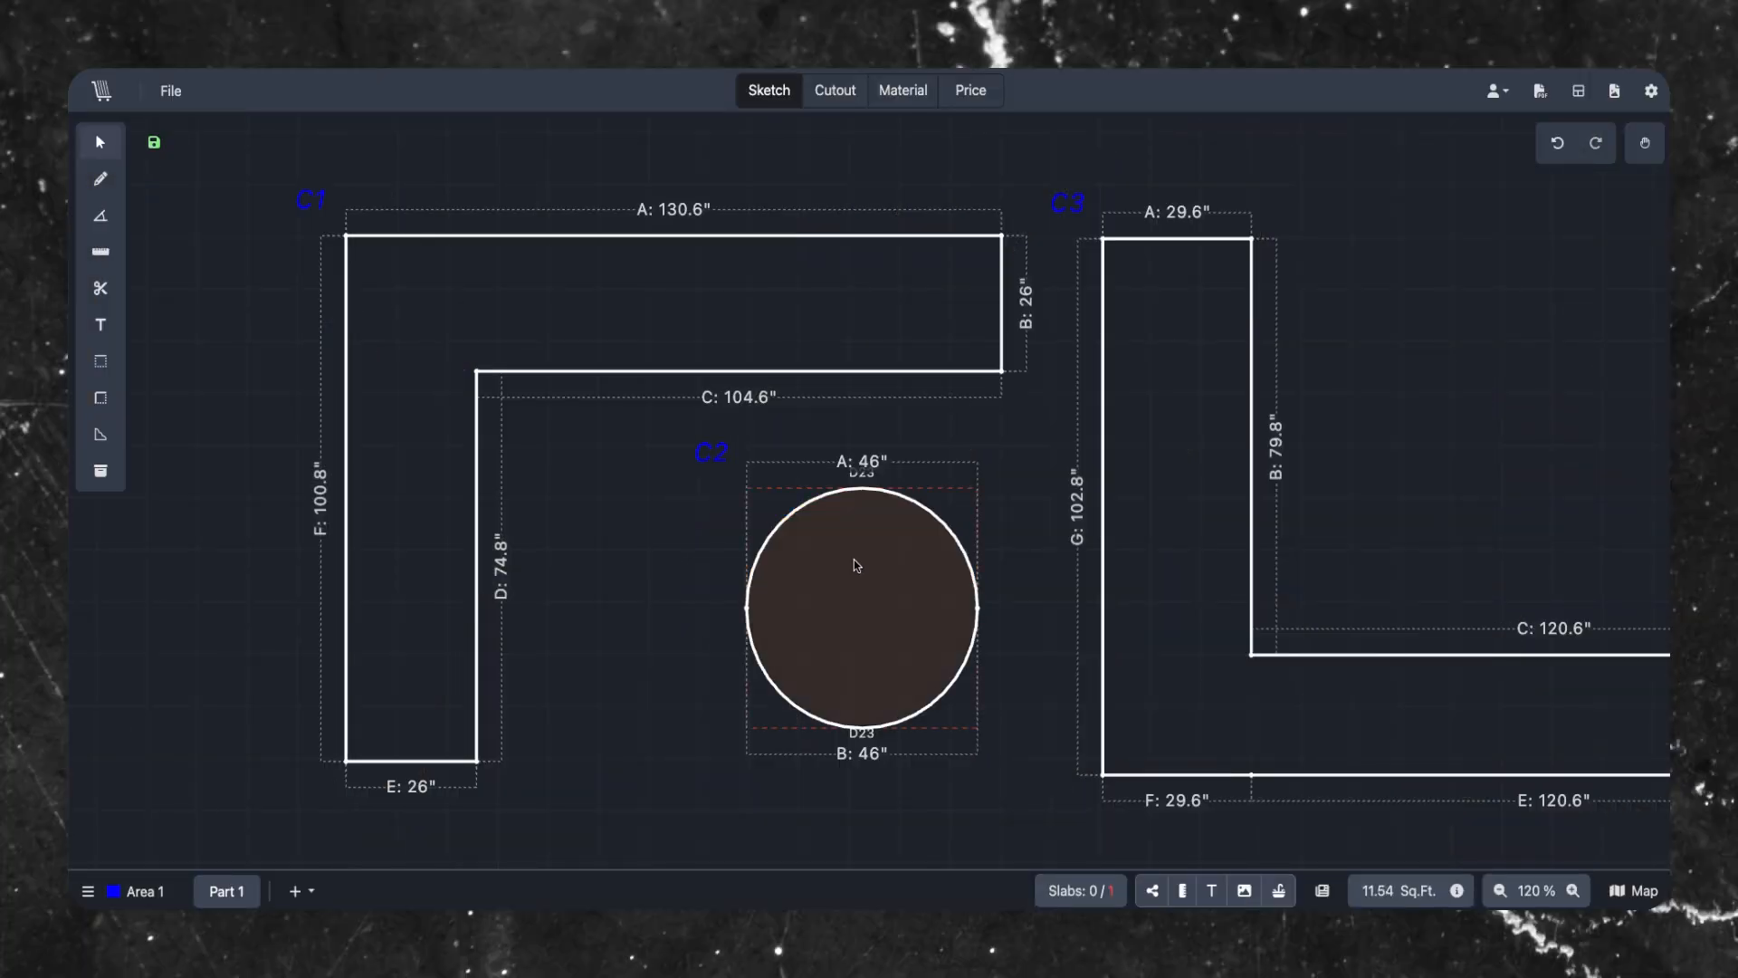
right_click(857, 490)
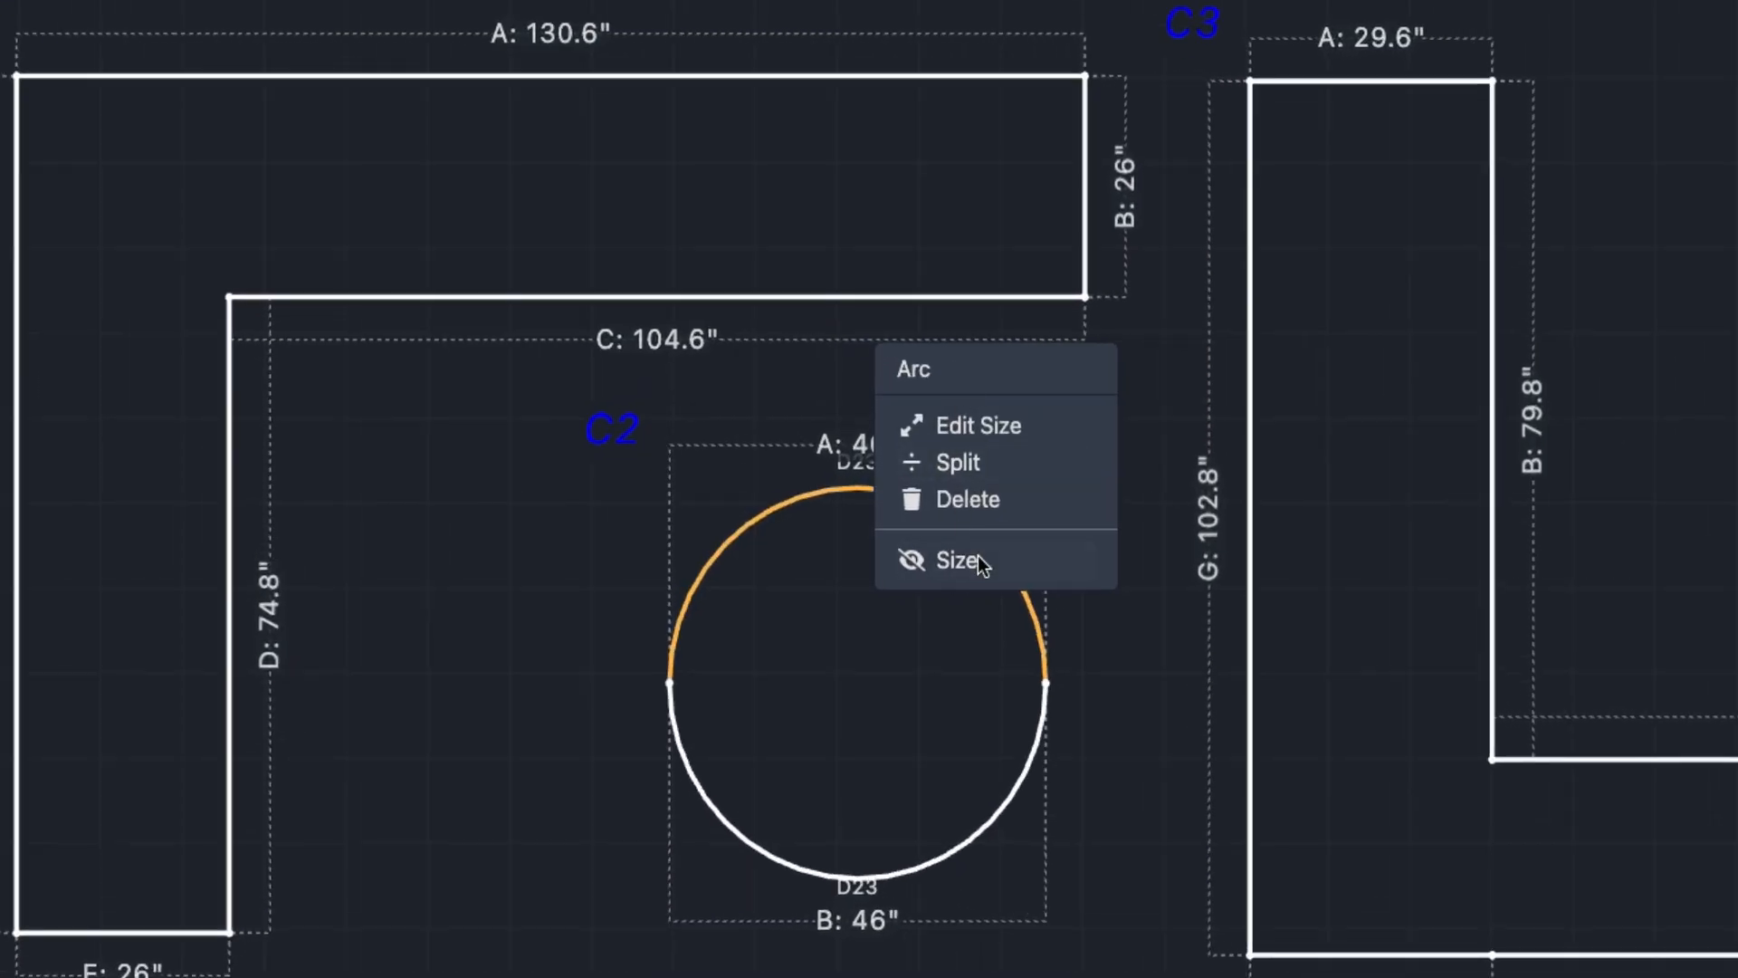
right_click(789, 76)
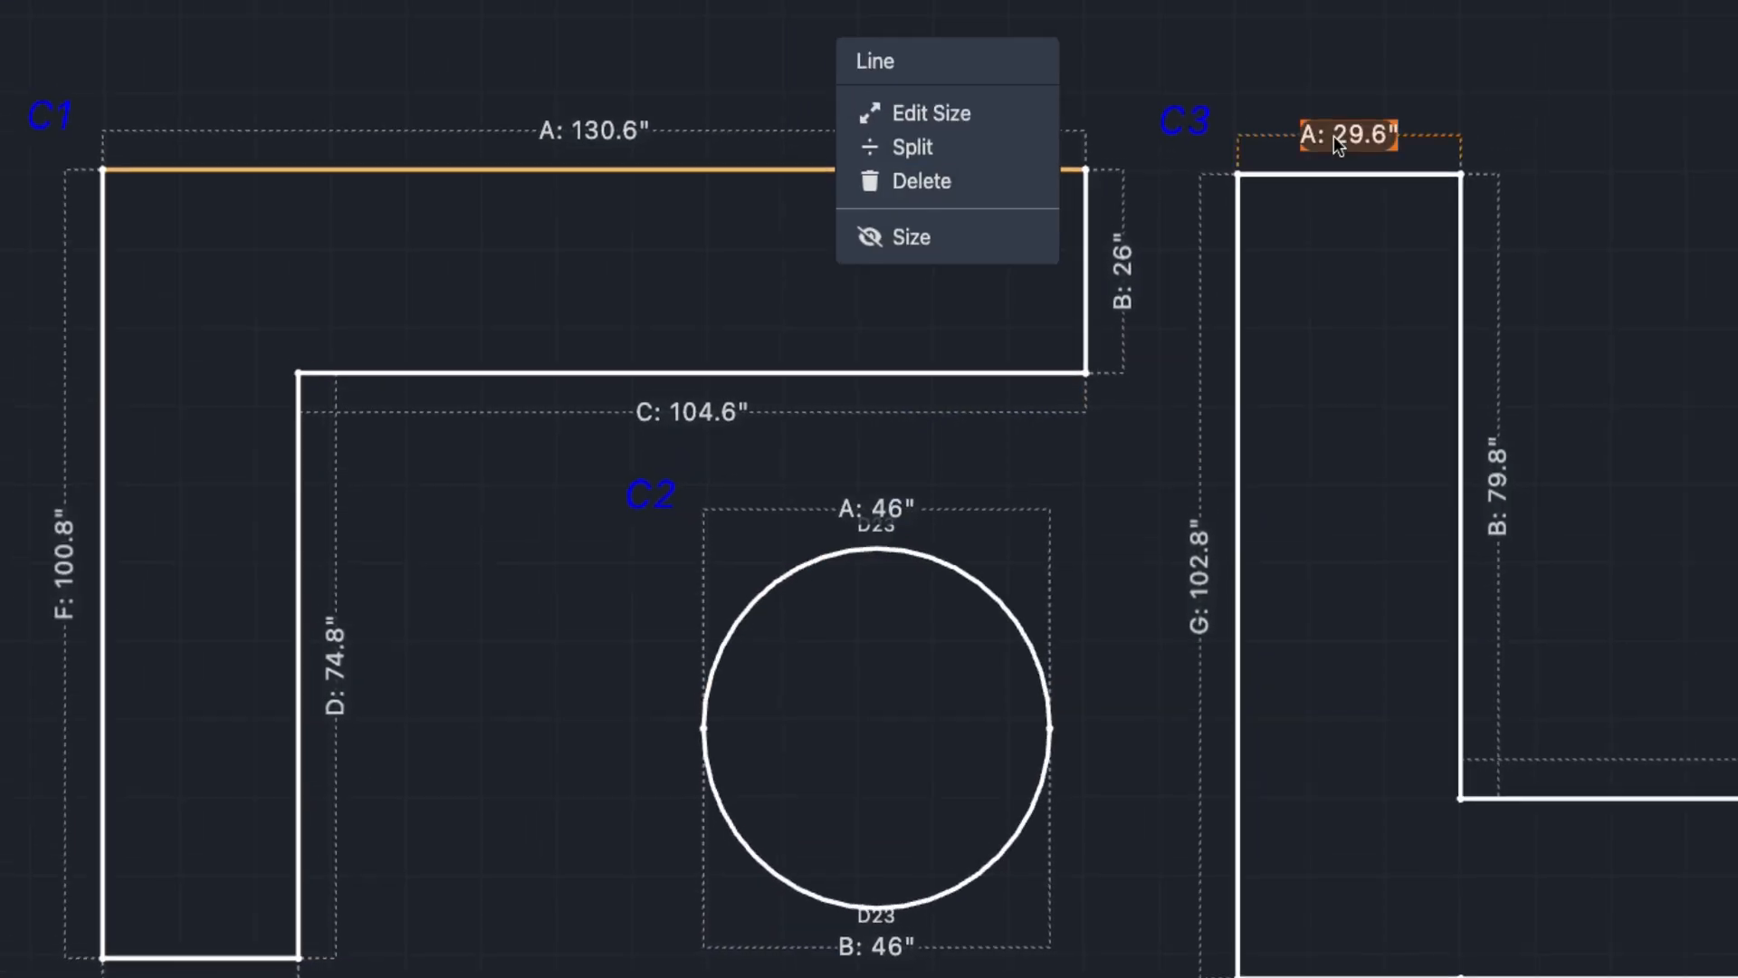
right_click(1366, 82)
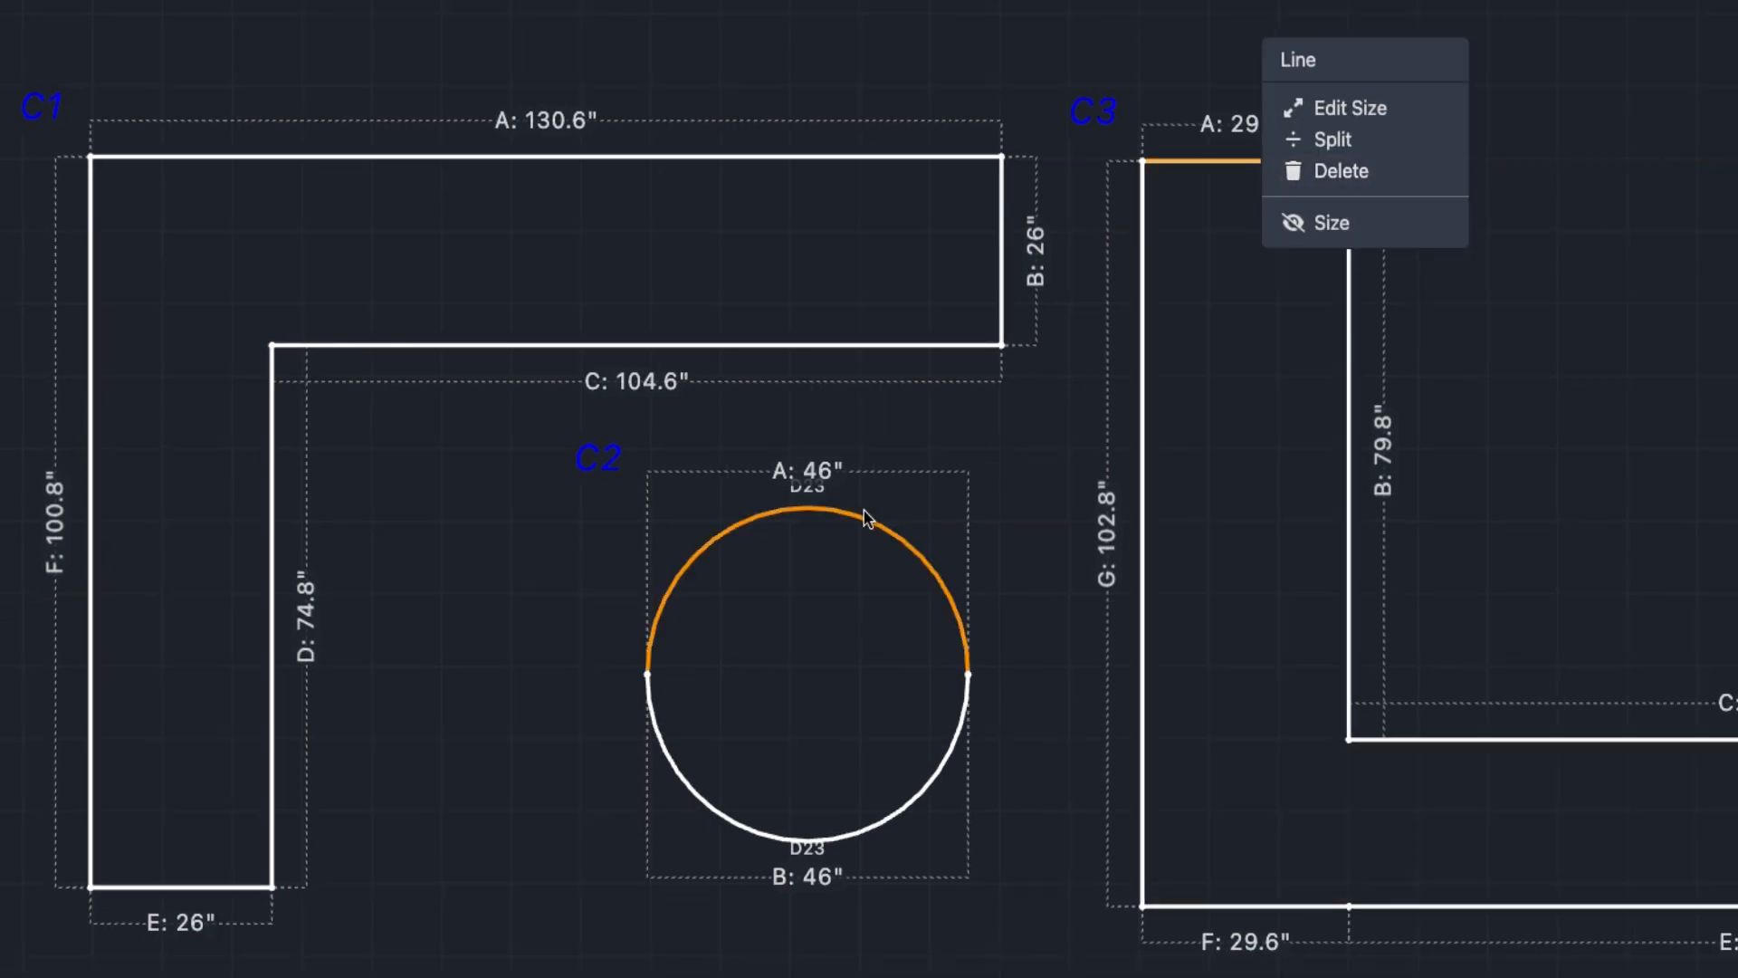
right_click(832, 512)
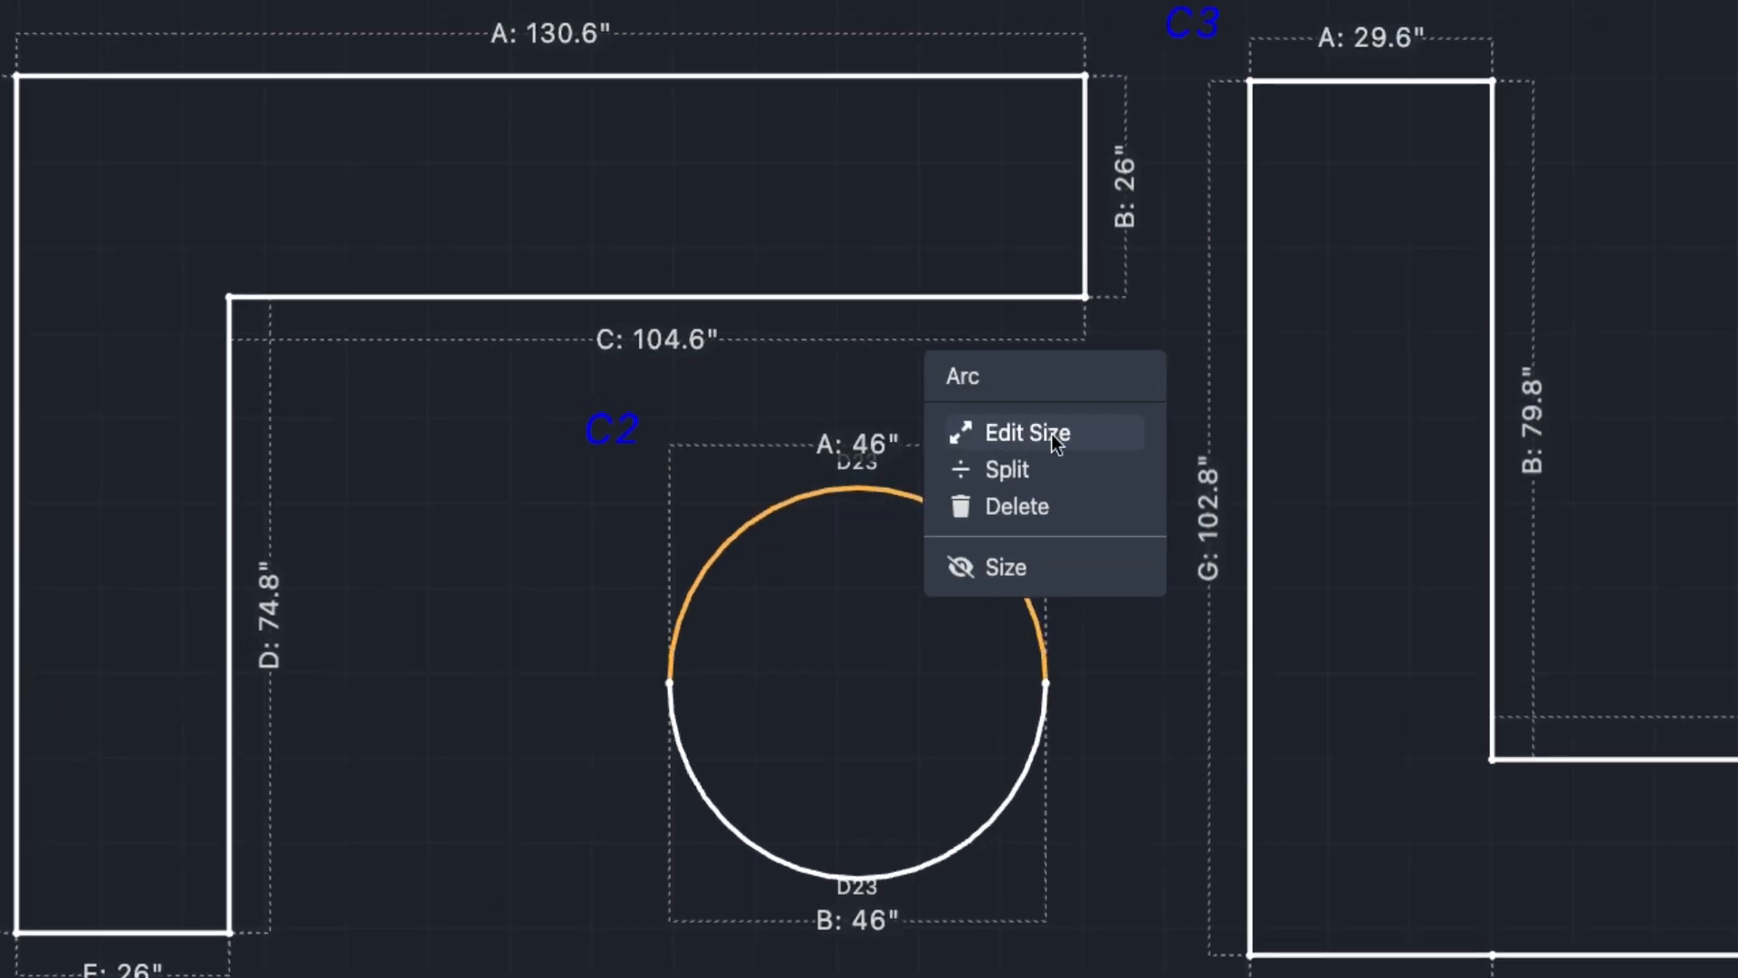
left_click(1048, 433)
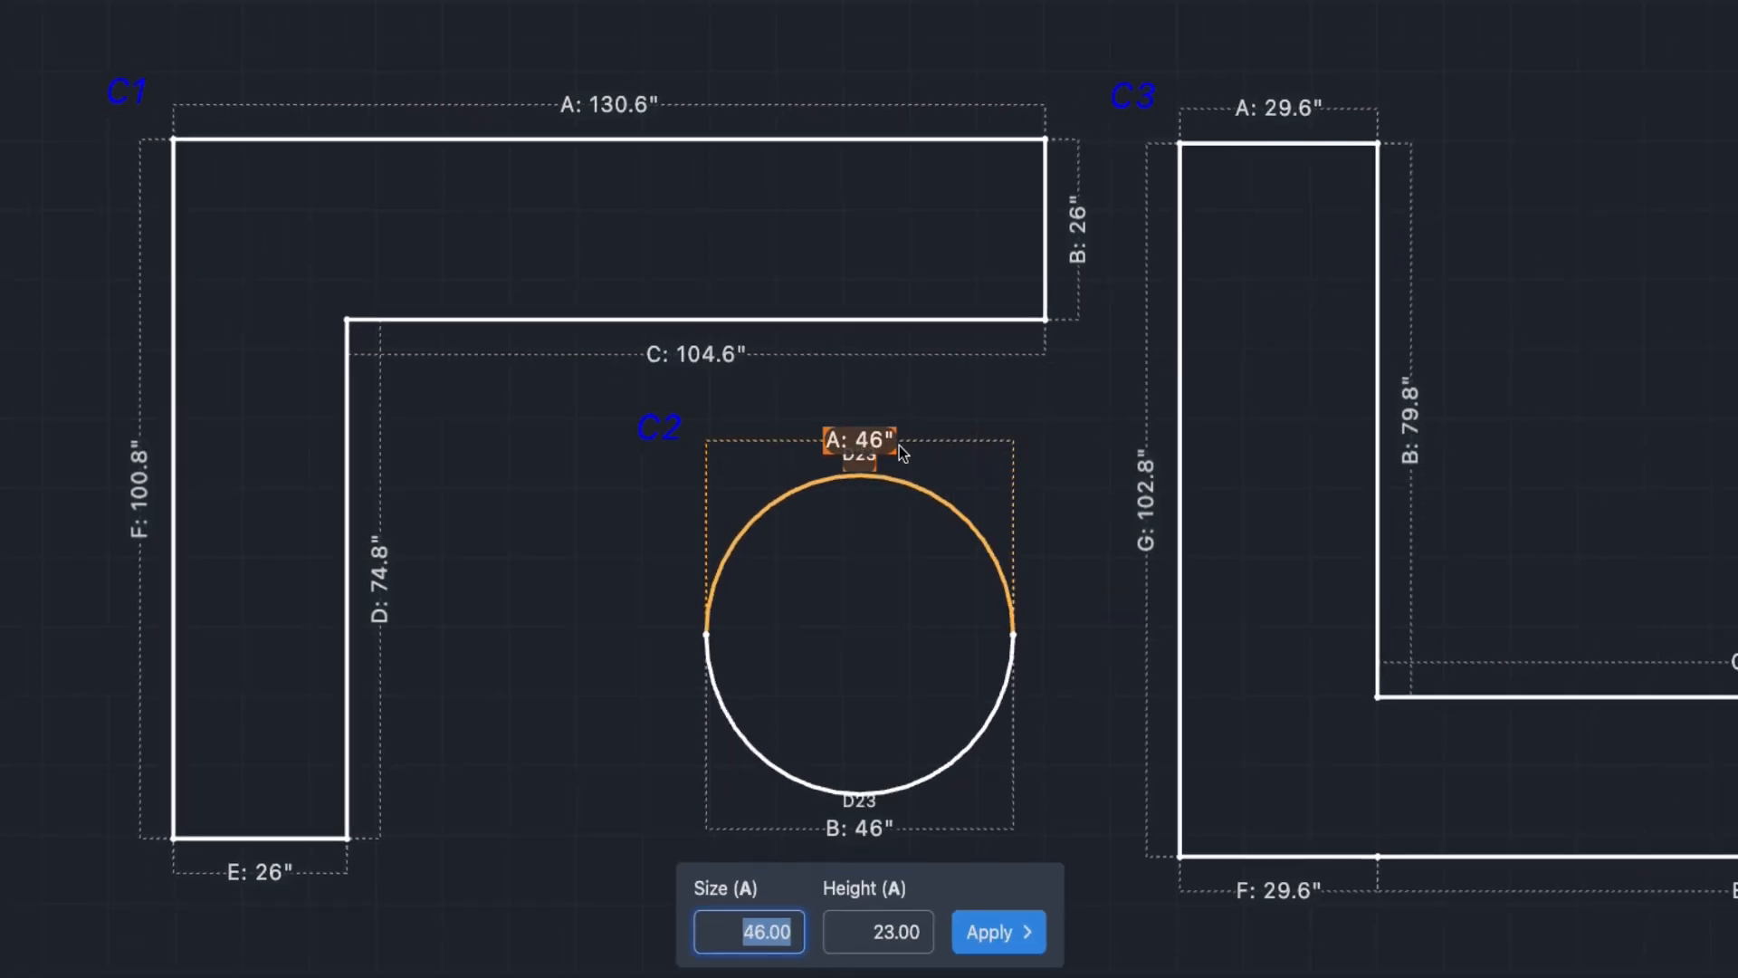
- Split the circle's upper arc in two and shift the new vertex slightly
left_click(860, 475)
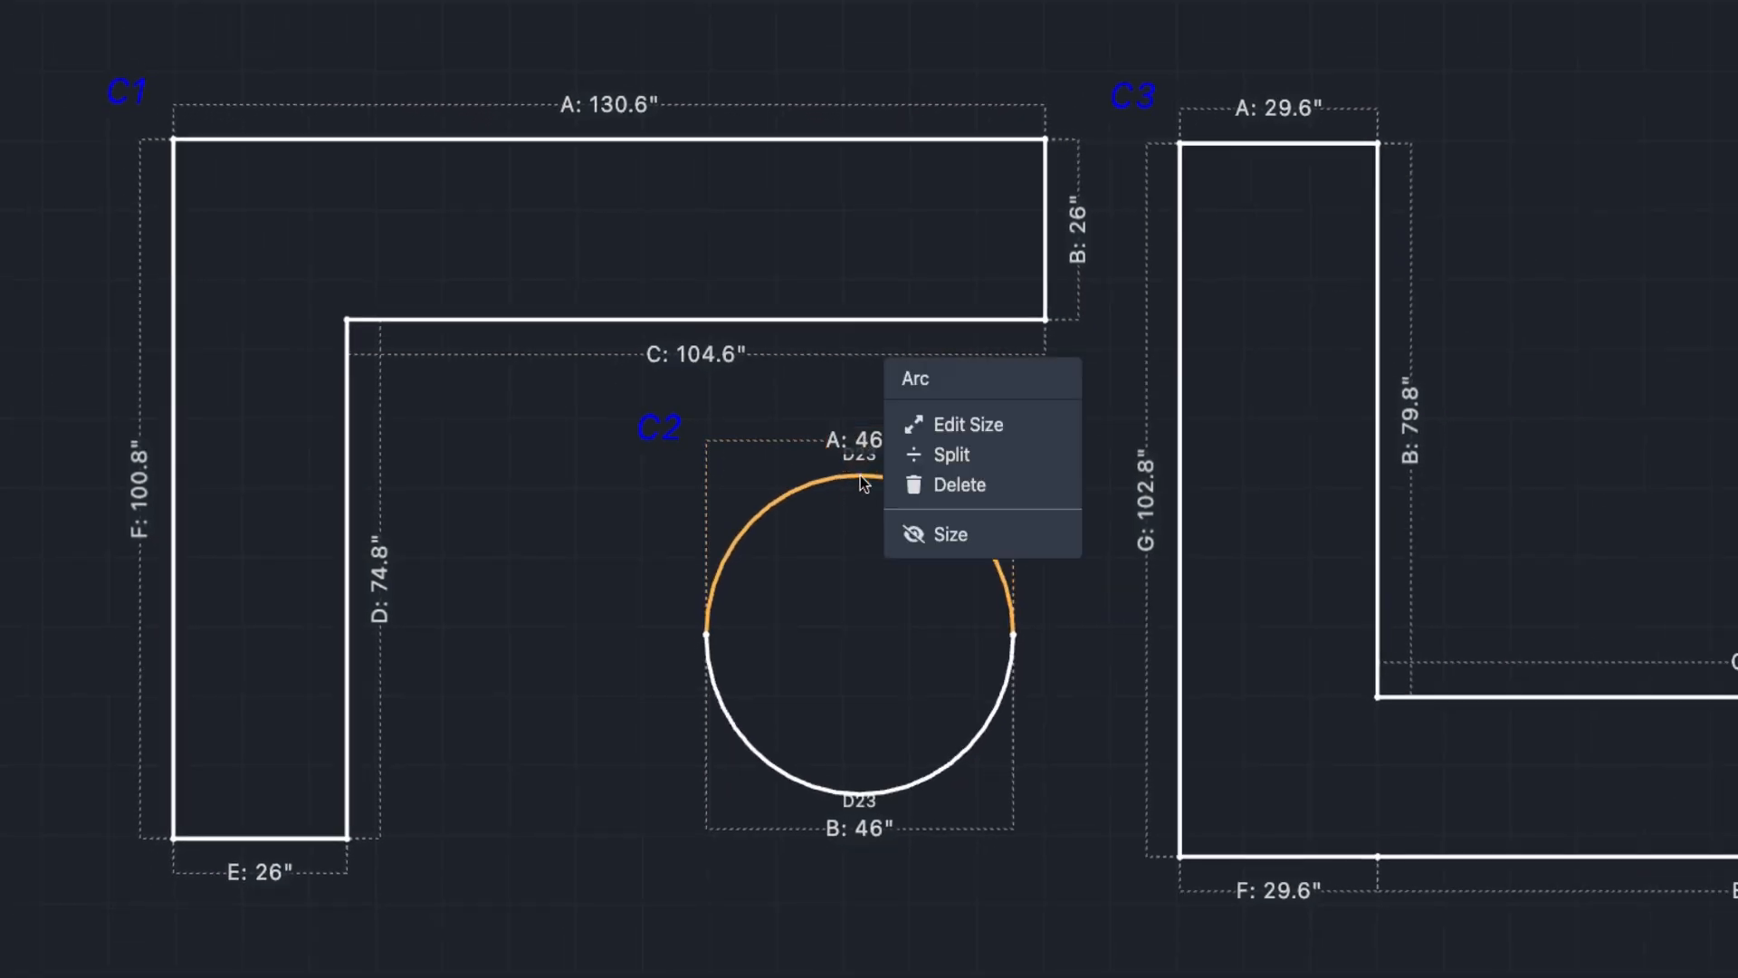
left_click(948, 458)
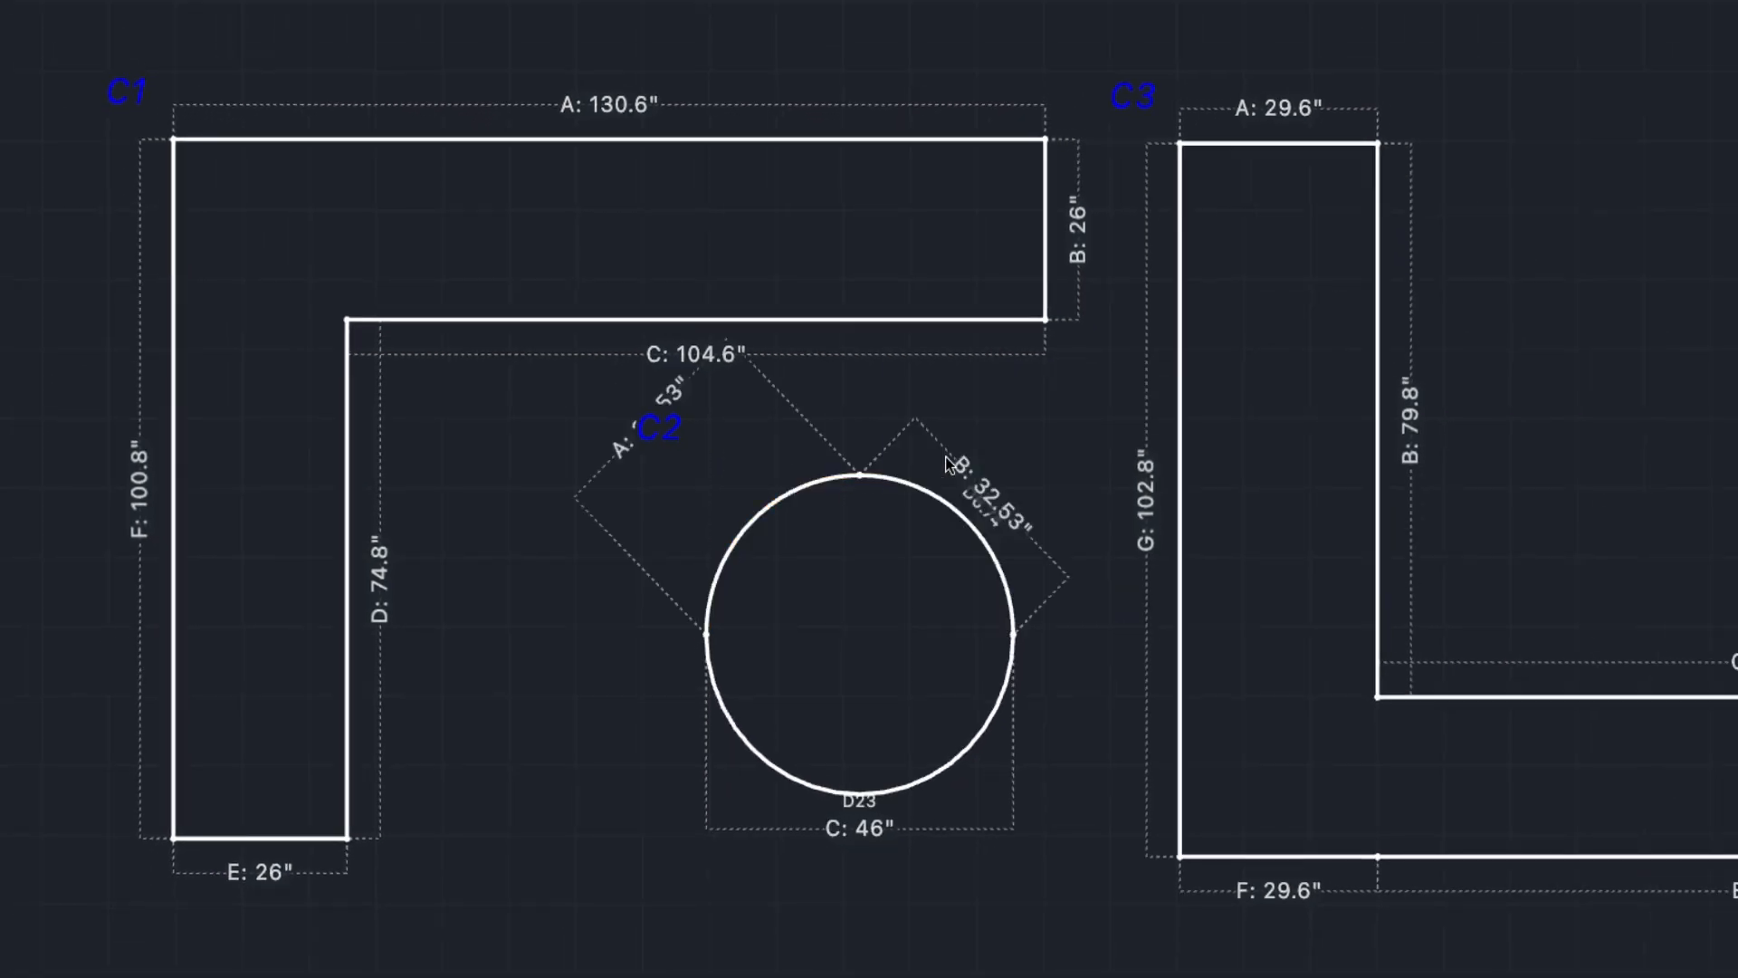
mouse_move(860, 481)
left_mouse_down()
mouse_move(731, 490)
mouse_move(875, 454)
mouse_move(966, 497)
mouse_move(884, 461)
mouse_move(861, 475)
left_mouse_up()
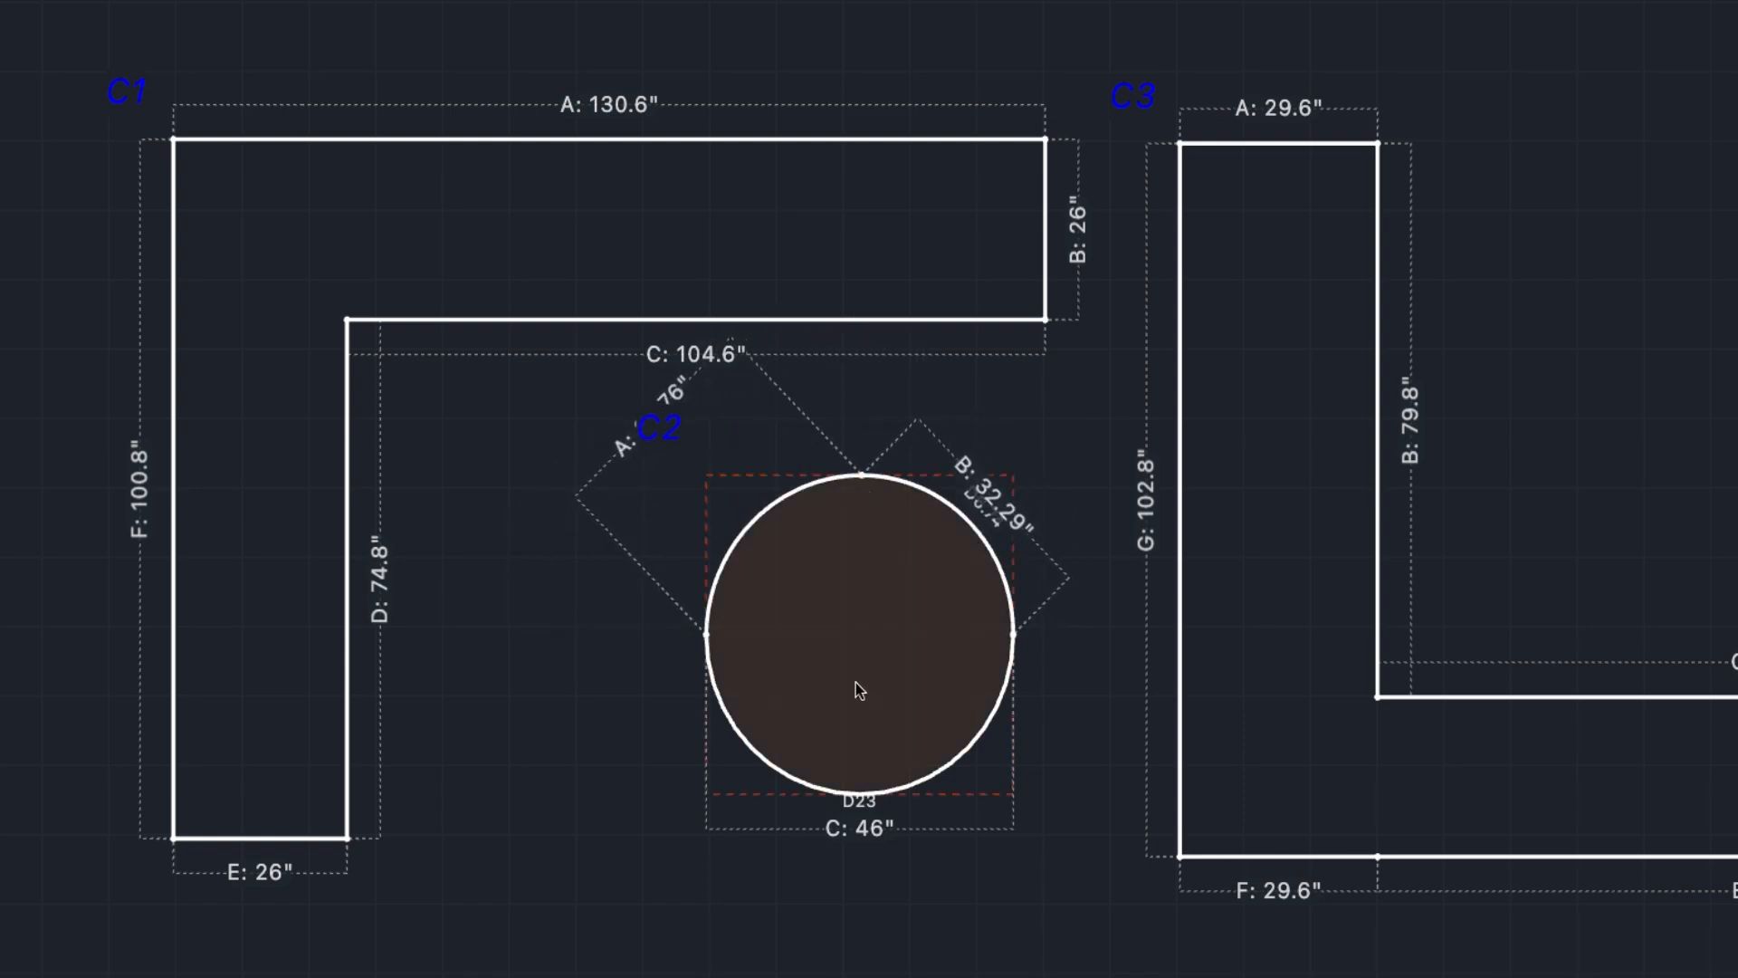
- Delete the vertex at the top of the circle and delete the circle's upper arc
mouse_move(862, 476)
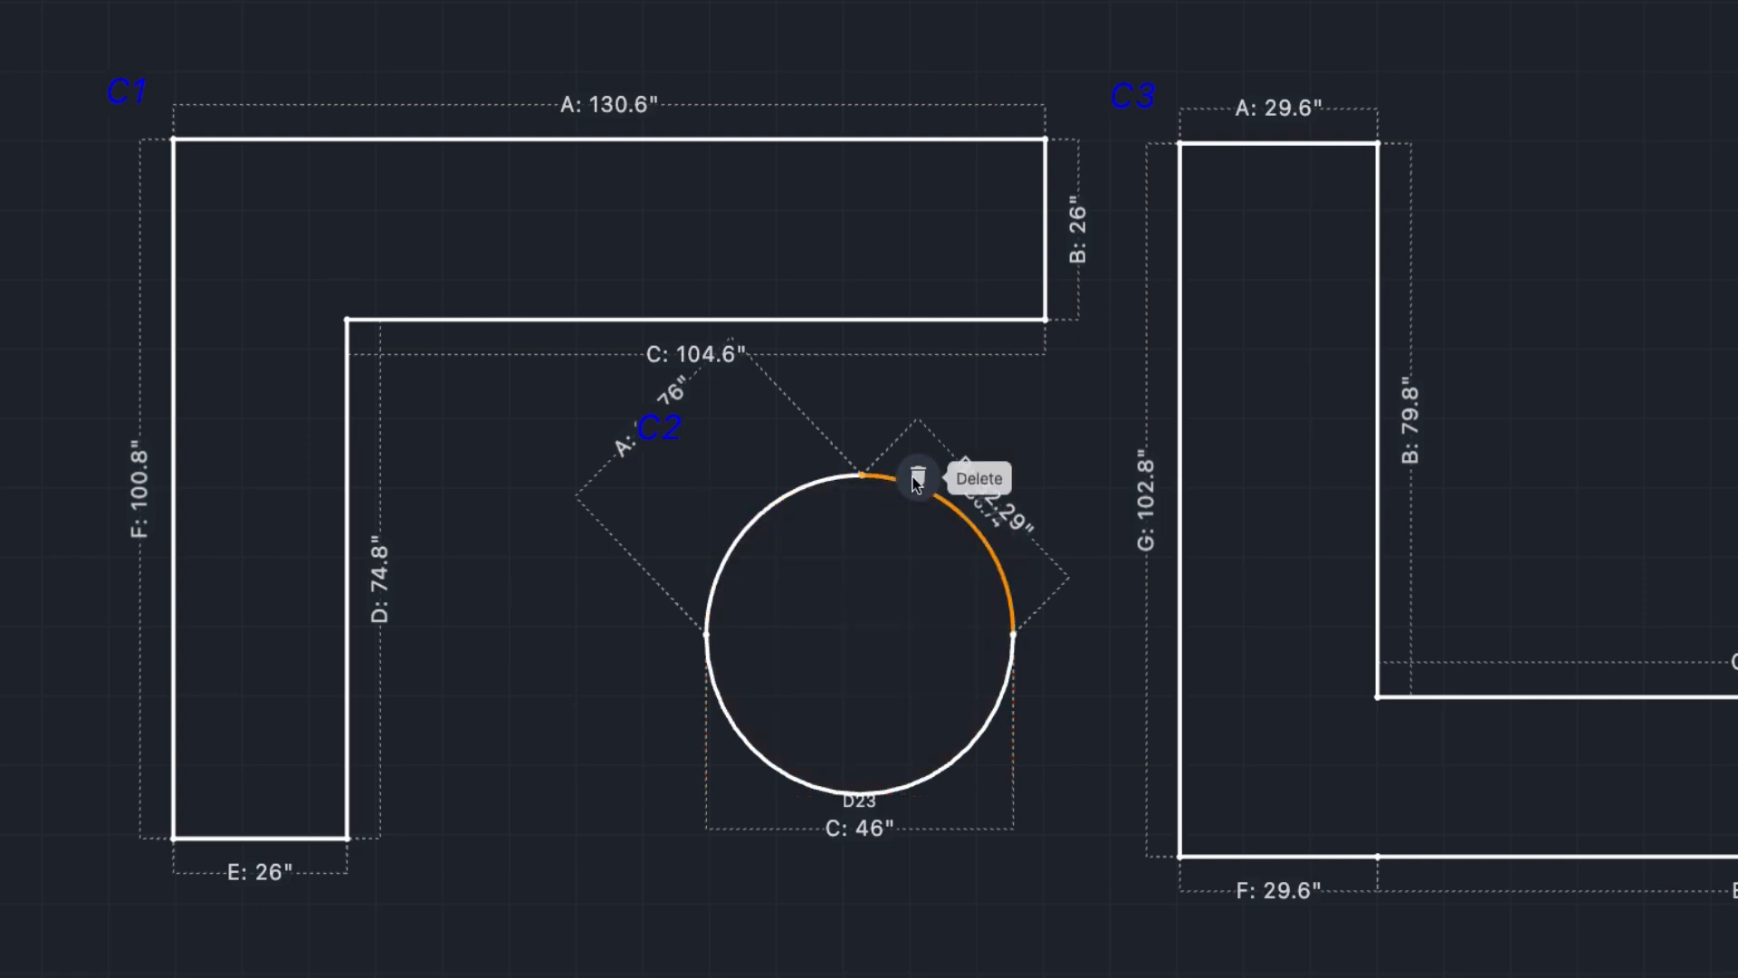
left_click(918, 476)
left_click(861, 478)
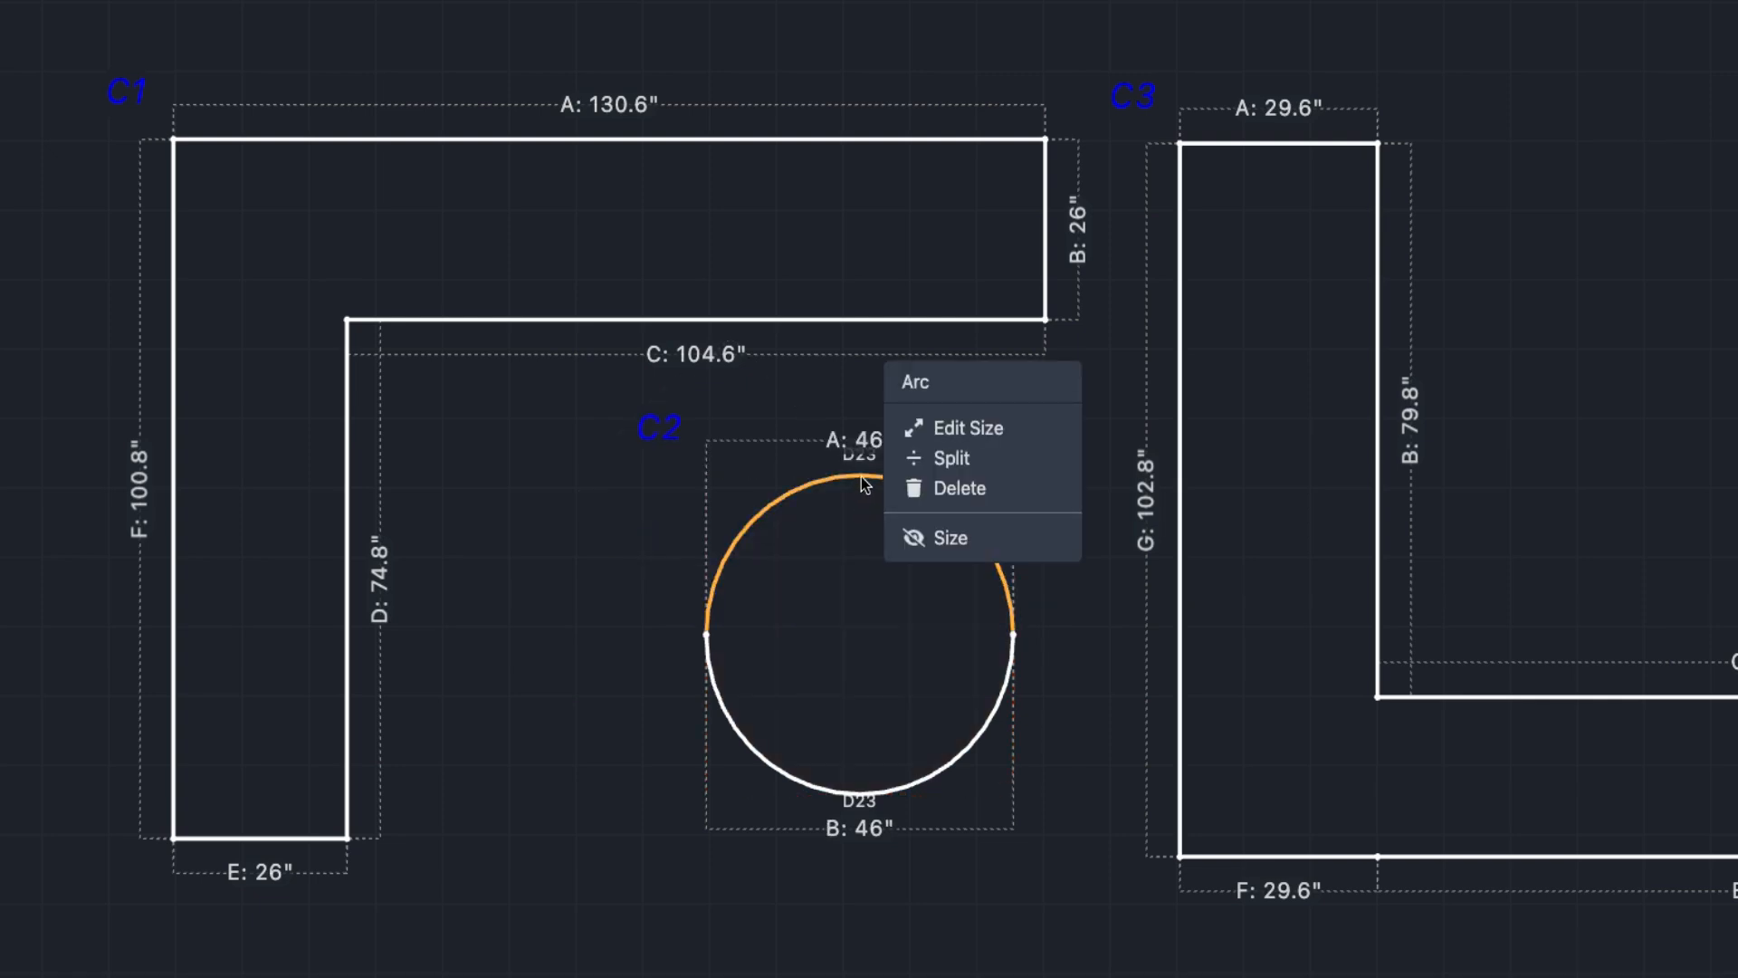
left_click(947, 491)
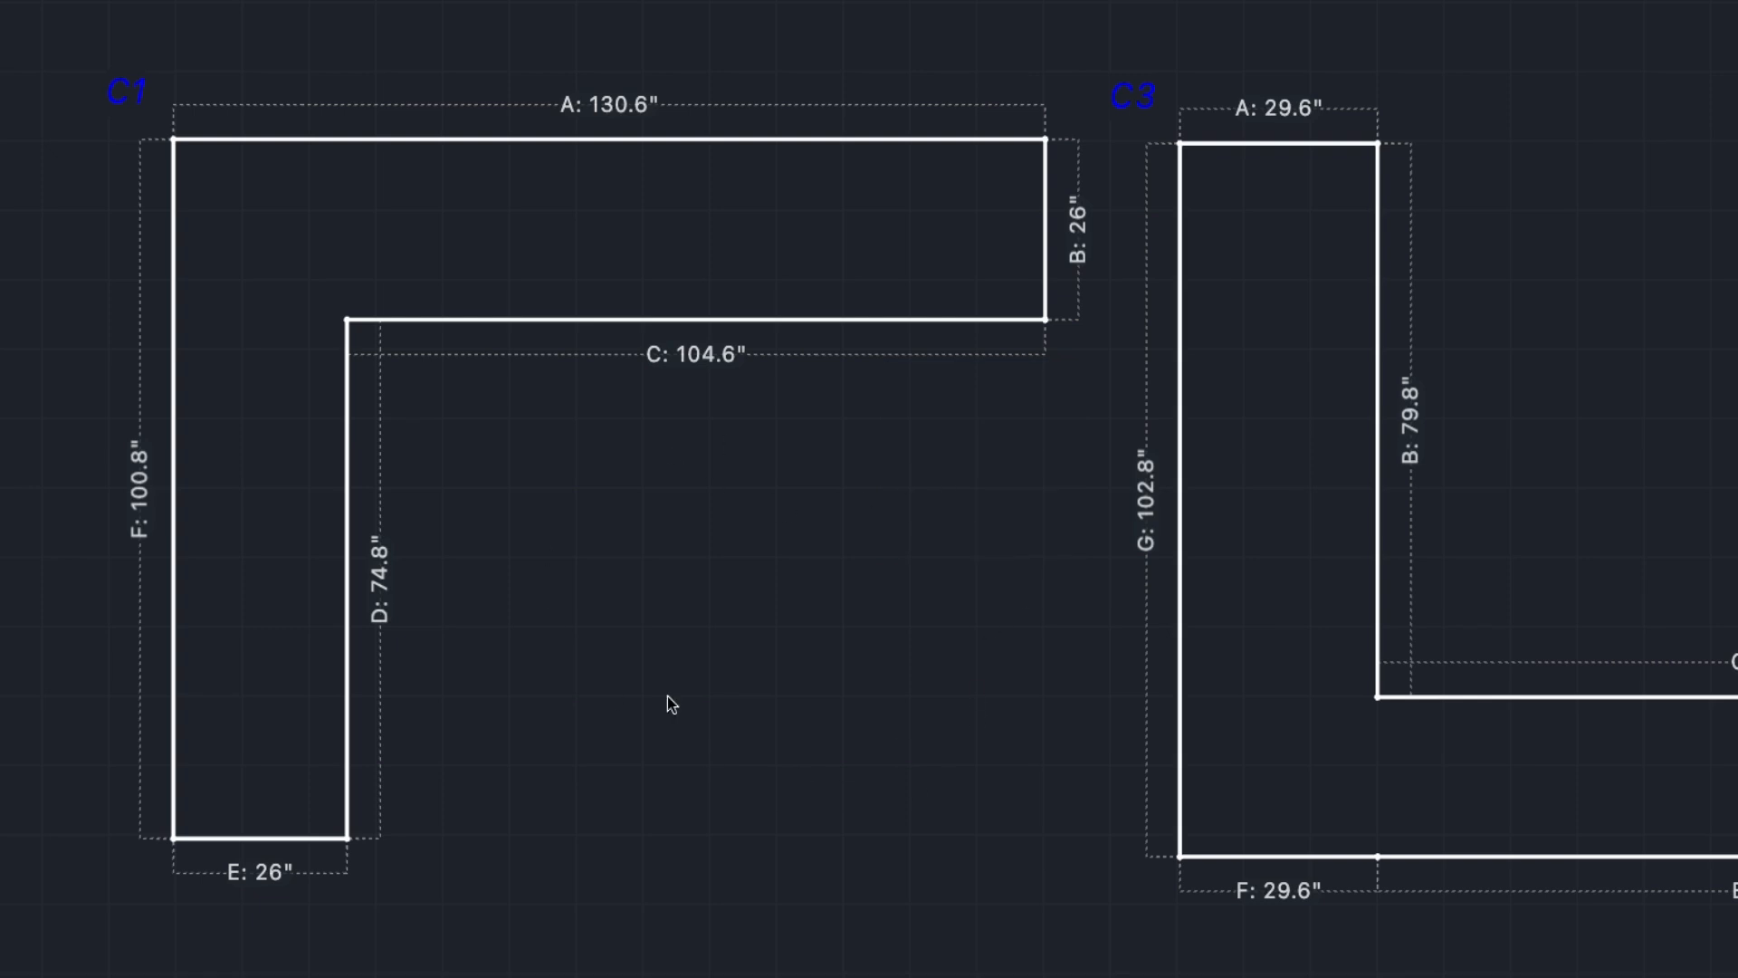
- Undo the deletion of the circle's upper arc
key("ctrl+z")
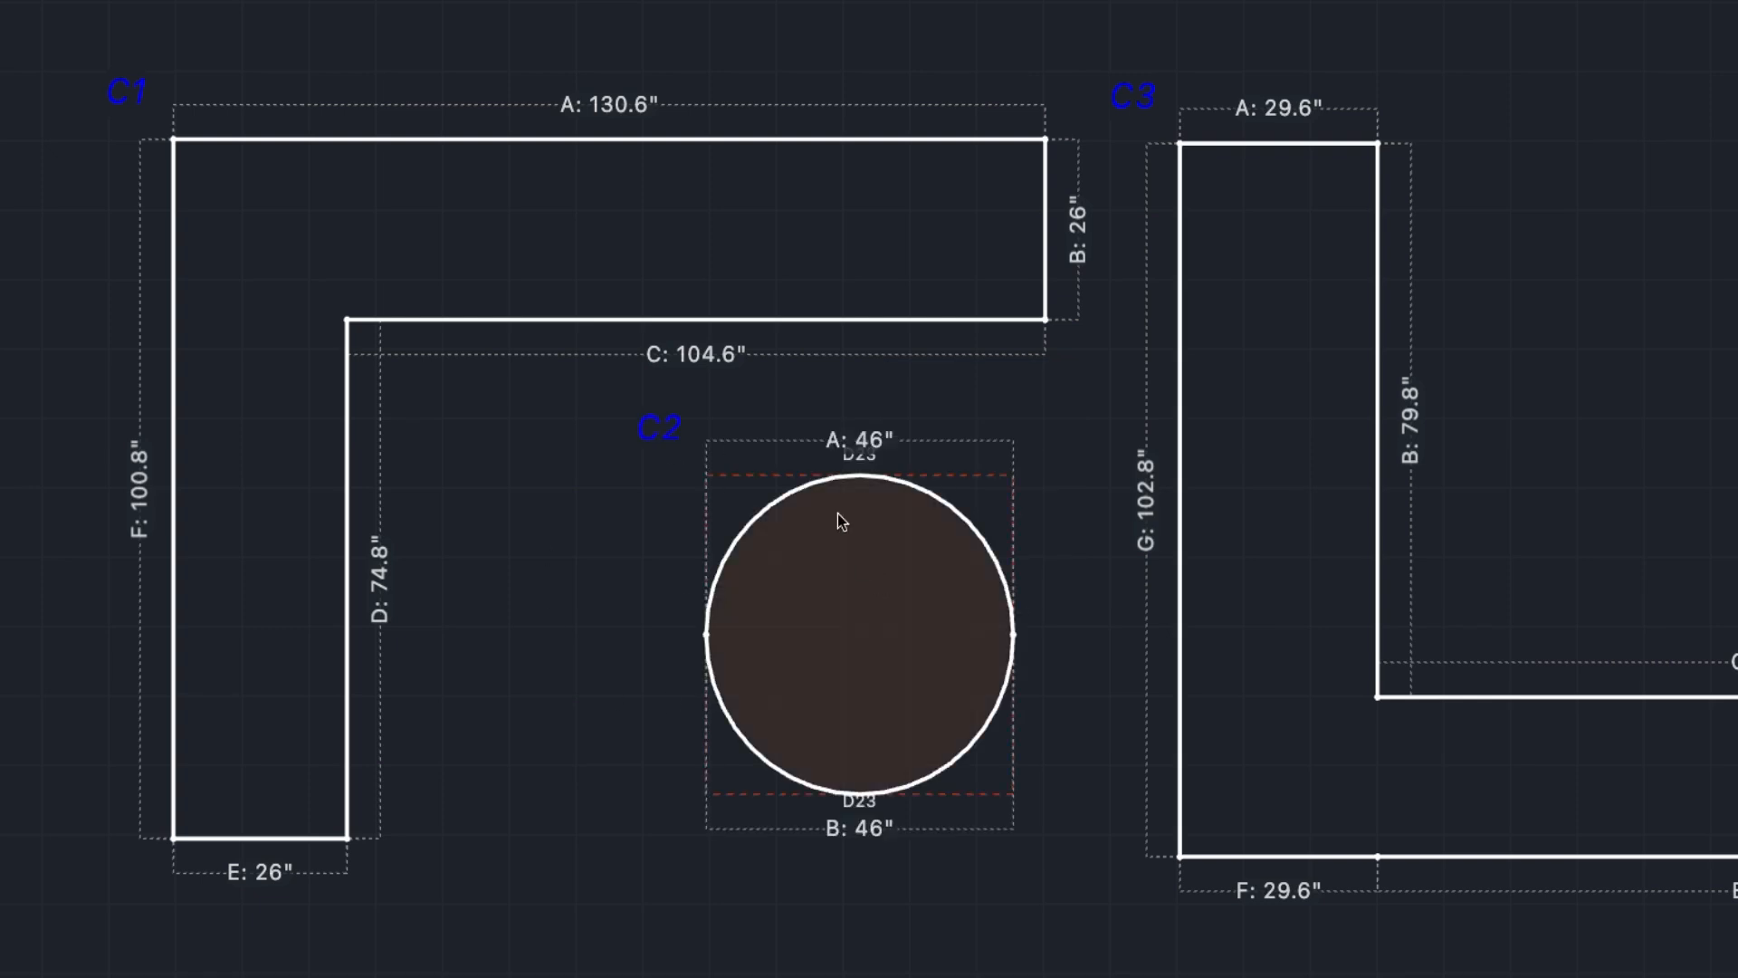
- Delete the inner horizontal edge of countertop C1 and the slanted edge left beside its right corner
left_click(743, 321)
left_click(826, 335)
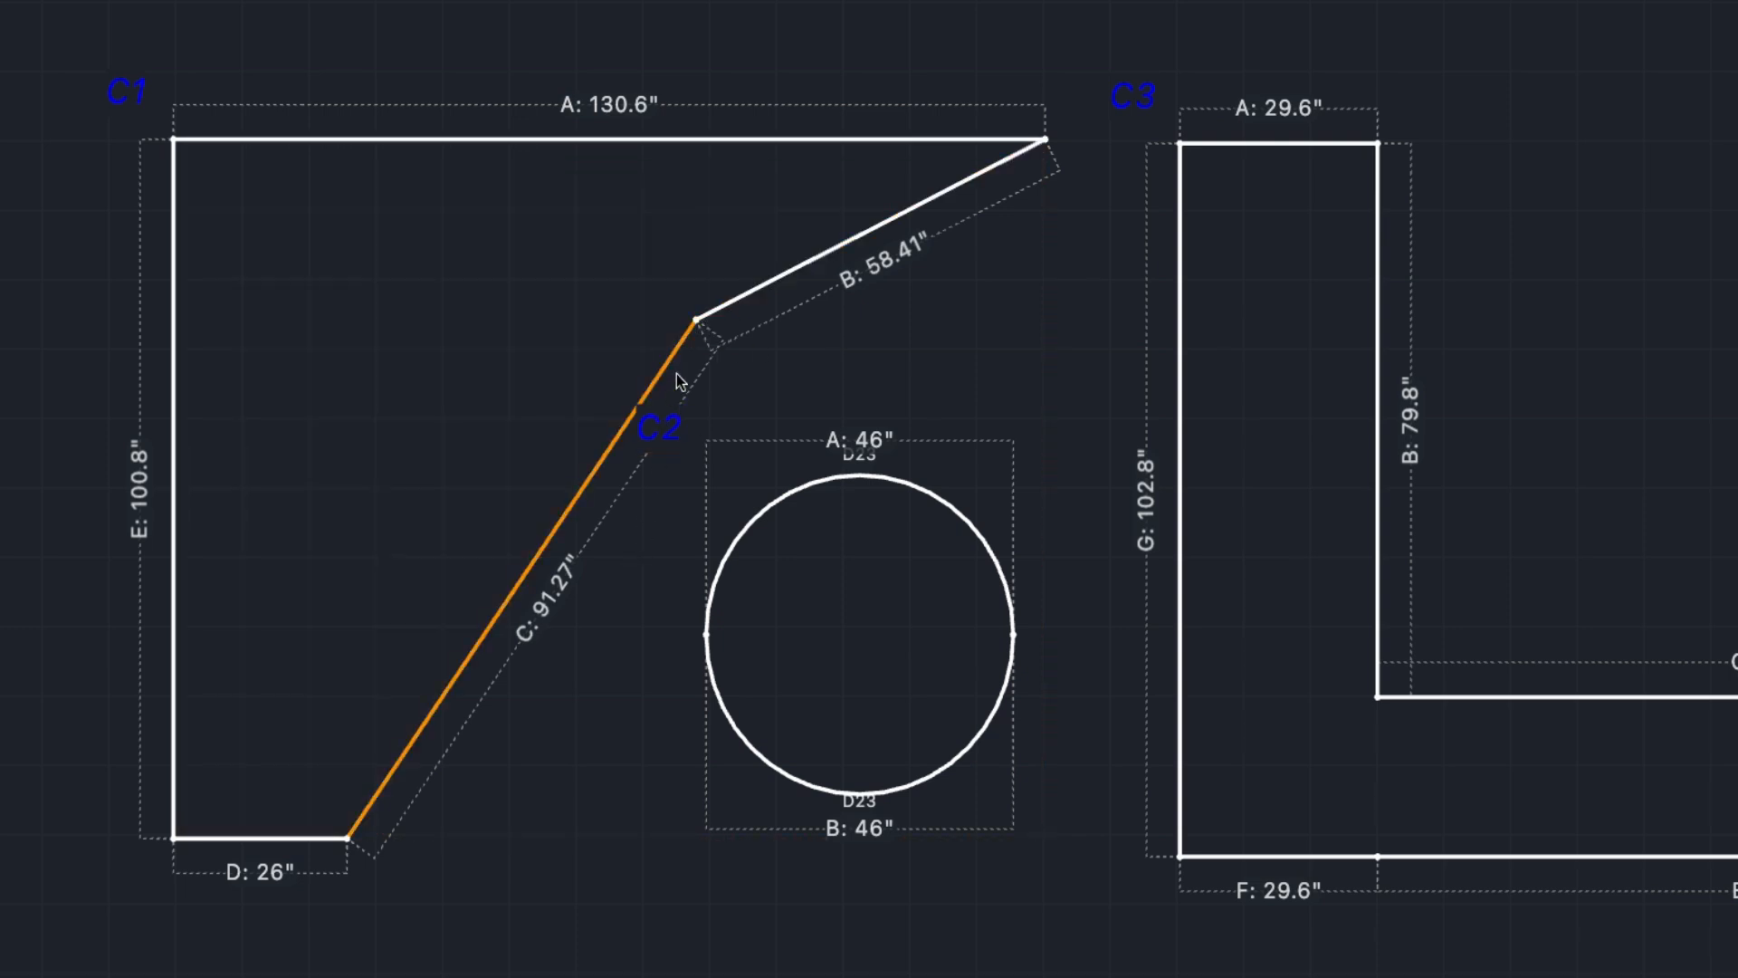
left_click(753, 295)
left_click(837, 303)
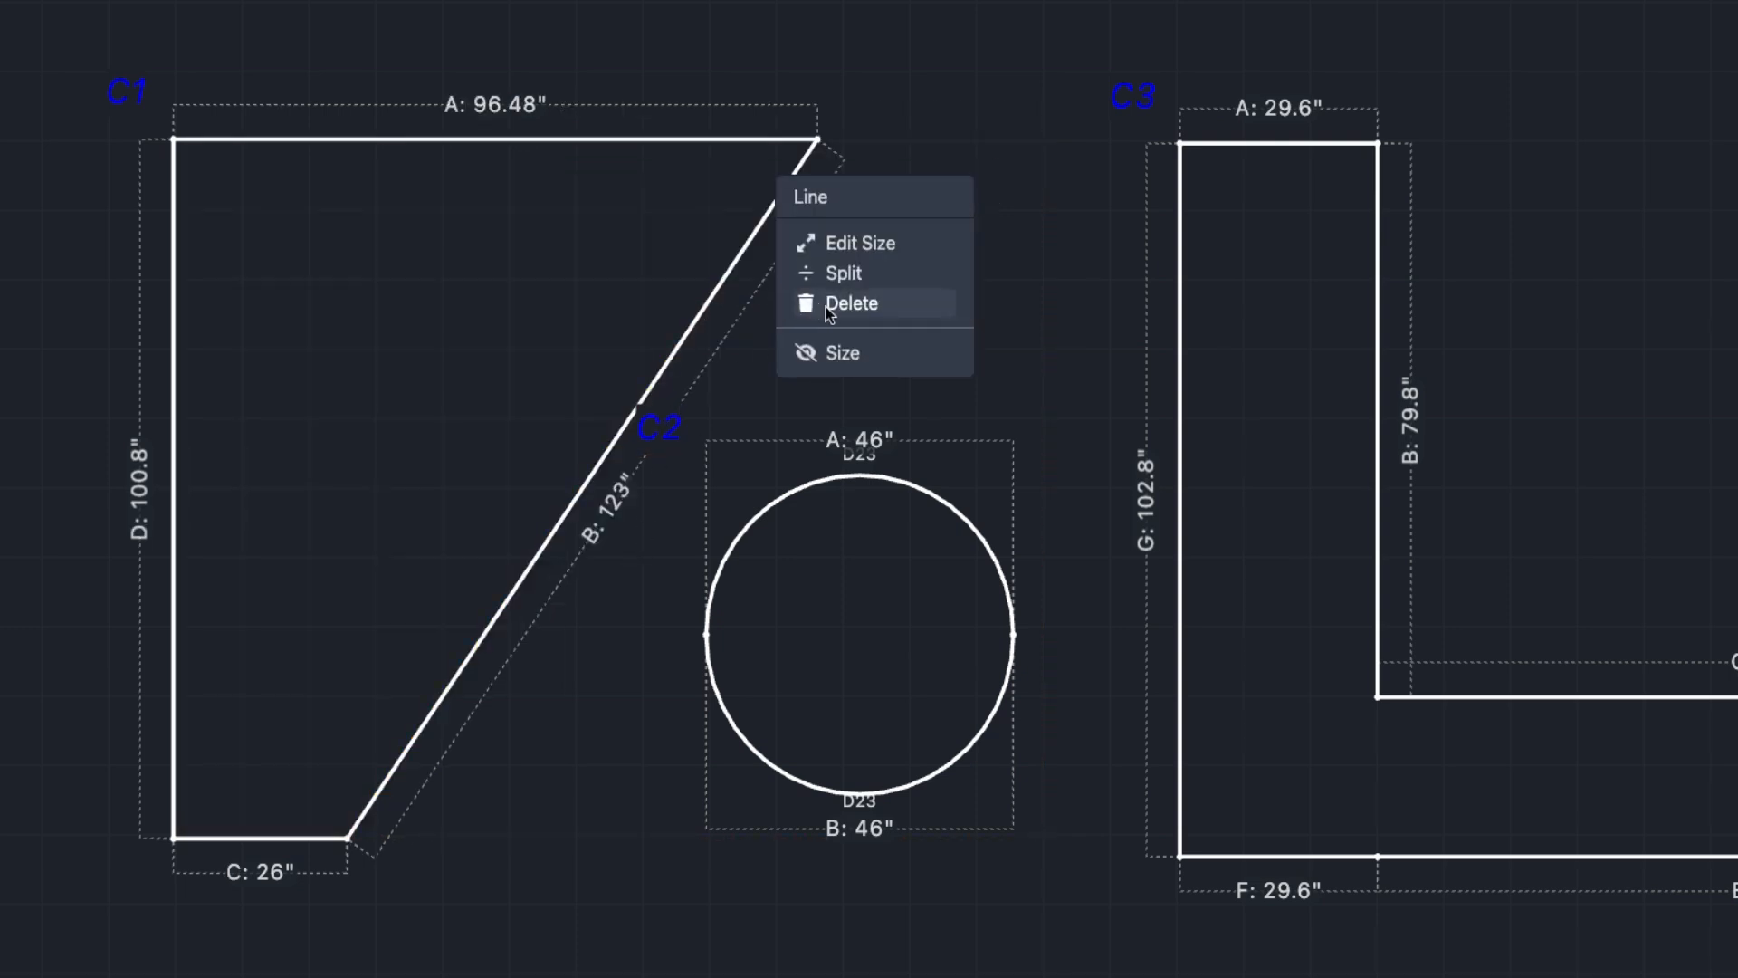
- Hide the size labels of the circle's upper and lower arcs
left_click(861, 474)
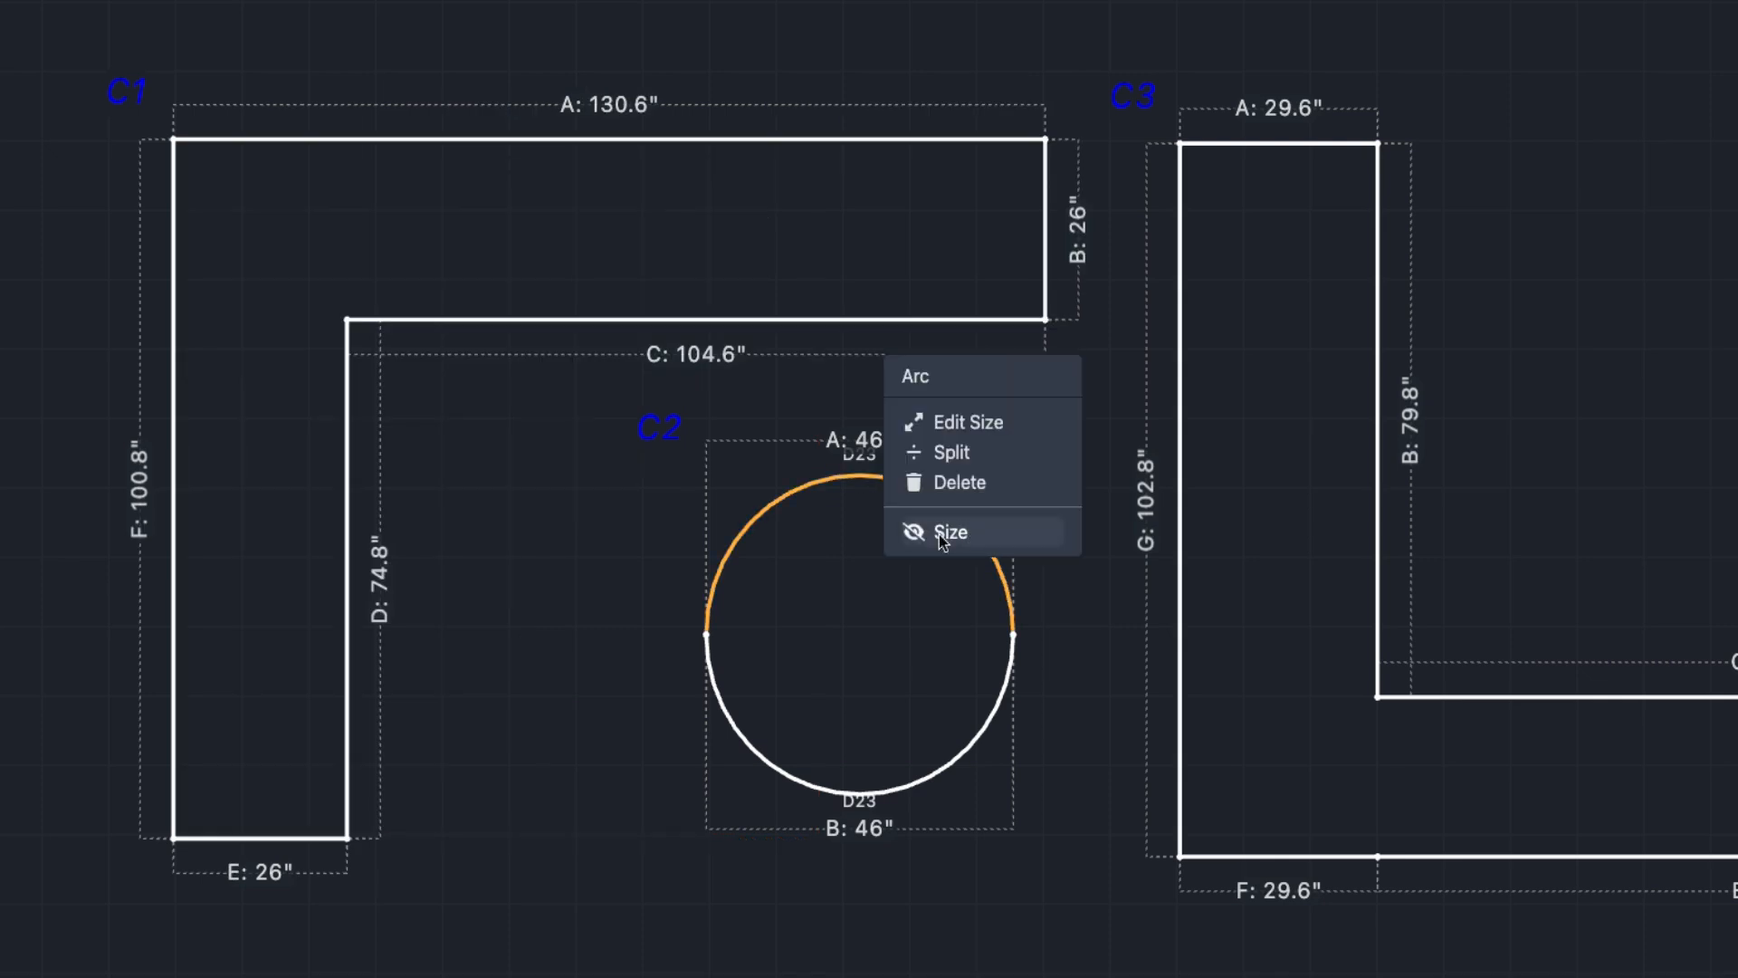
left_click(941, 534)
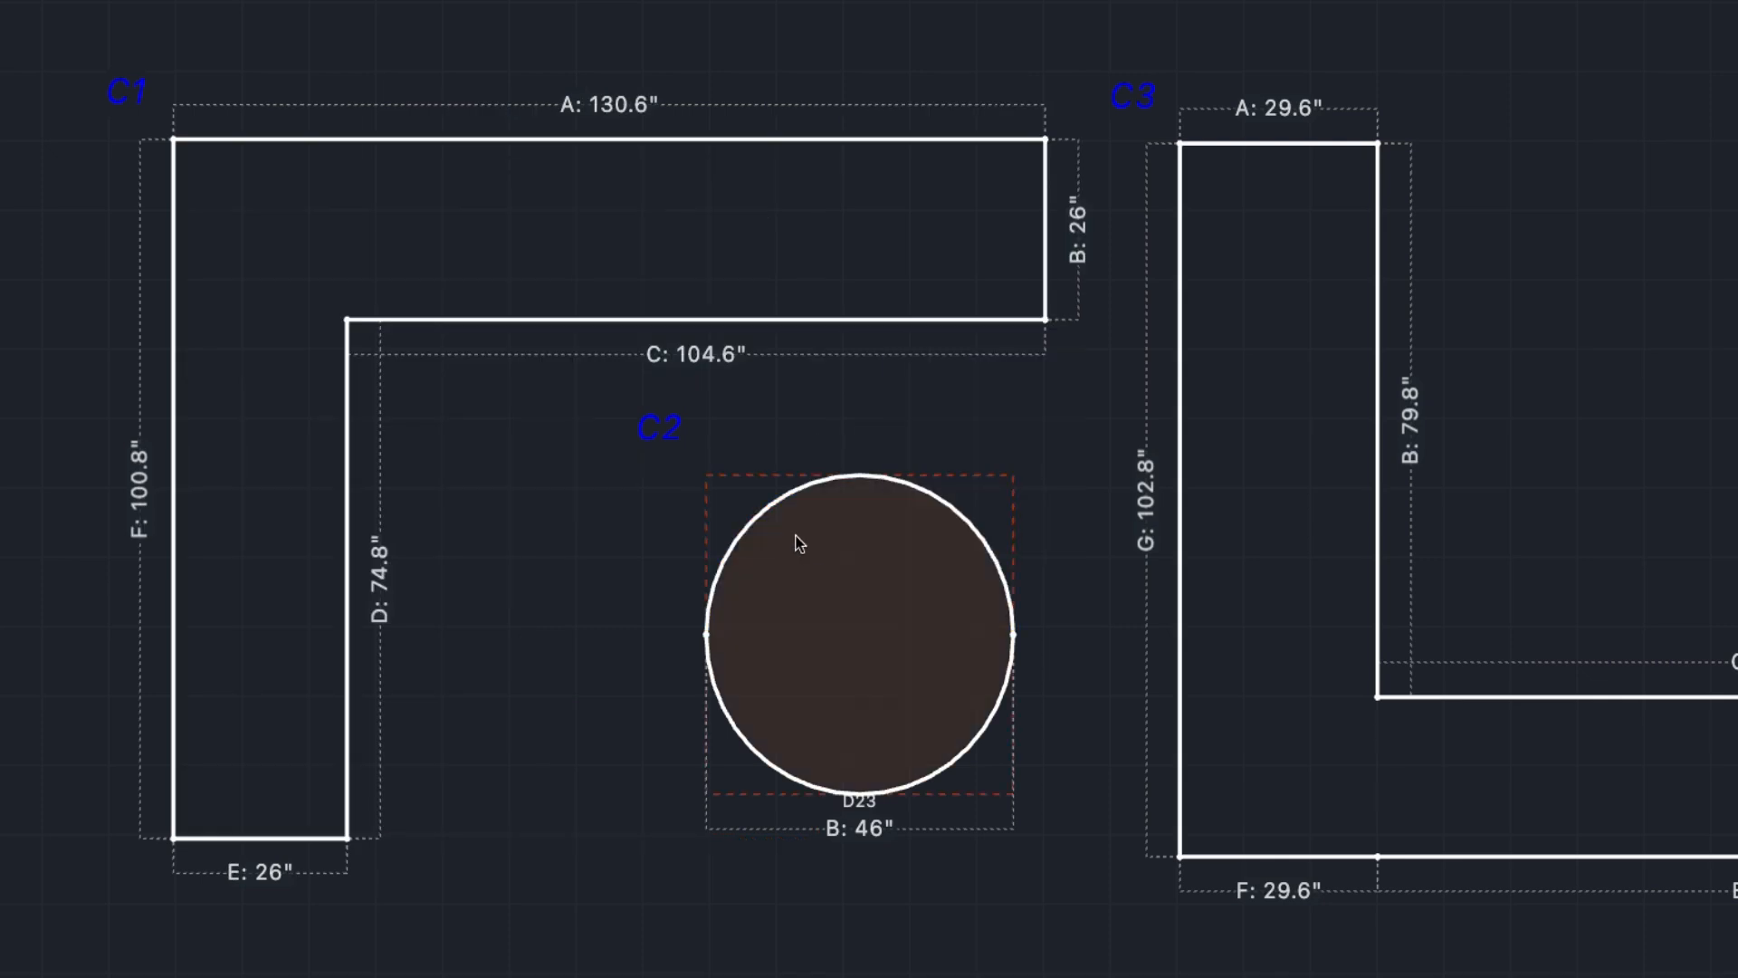
left_click(835, 822)
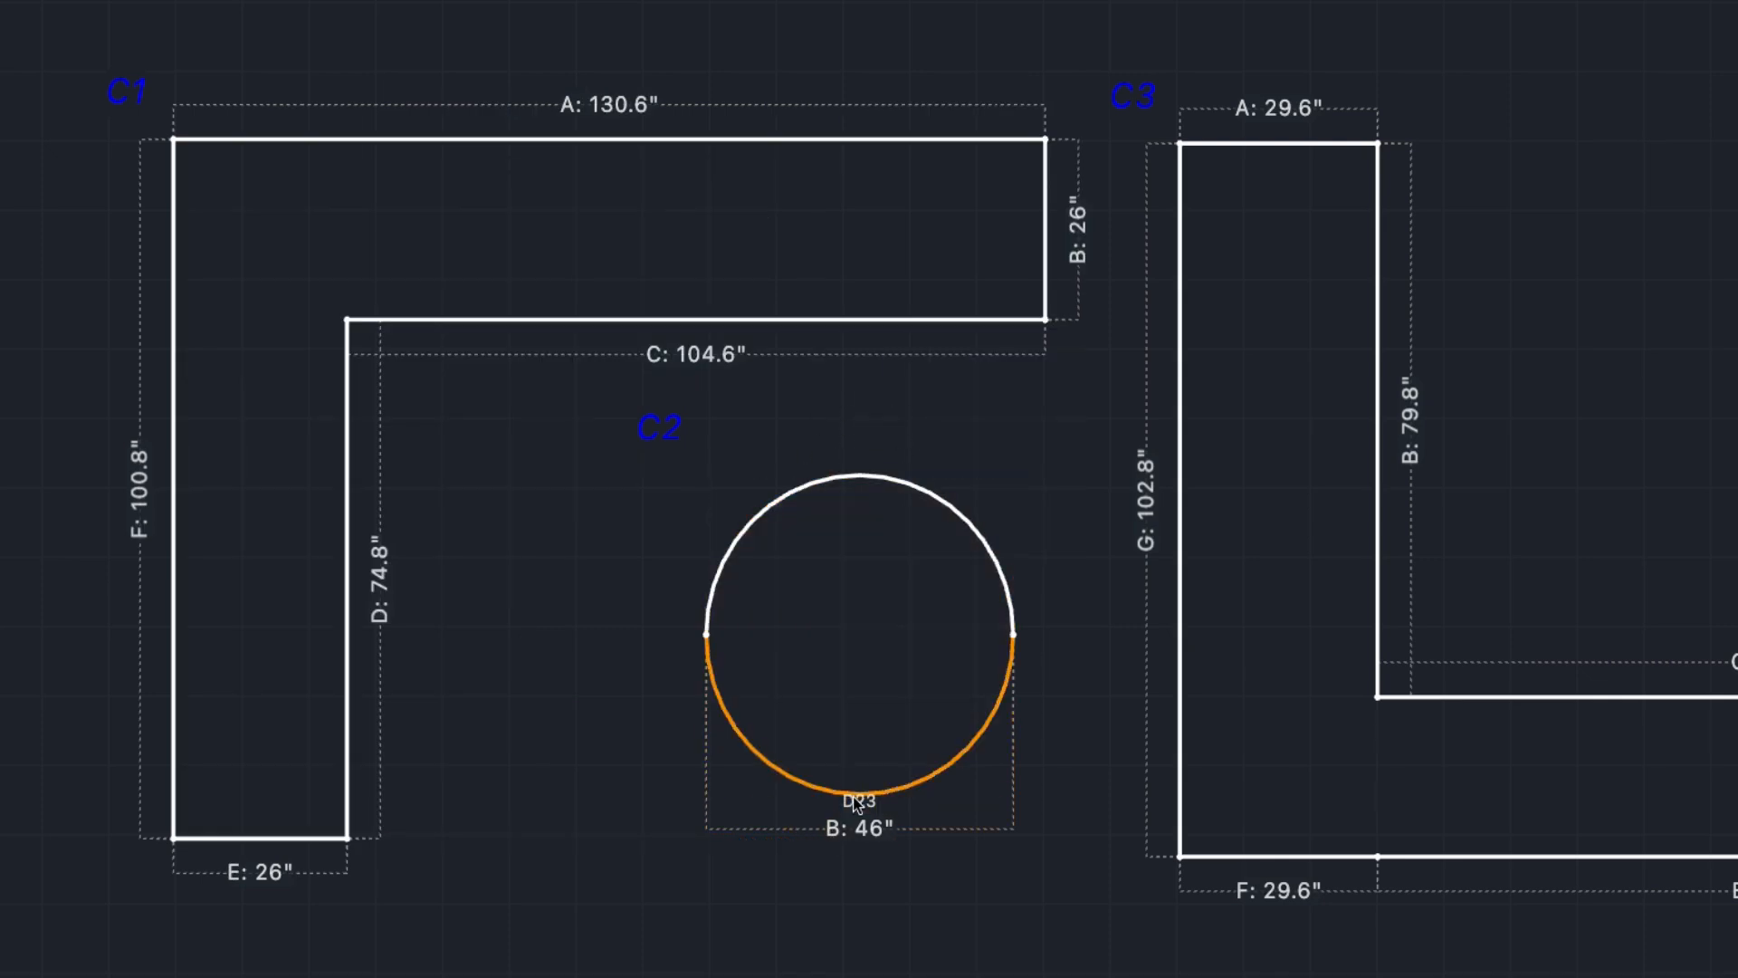
left_click(938, 851)
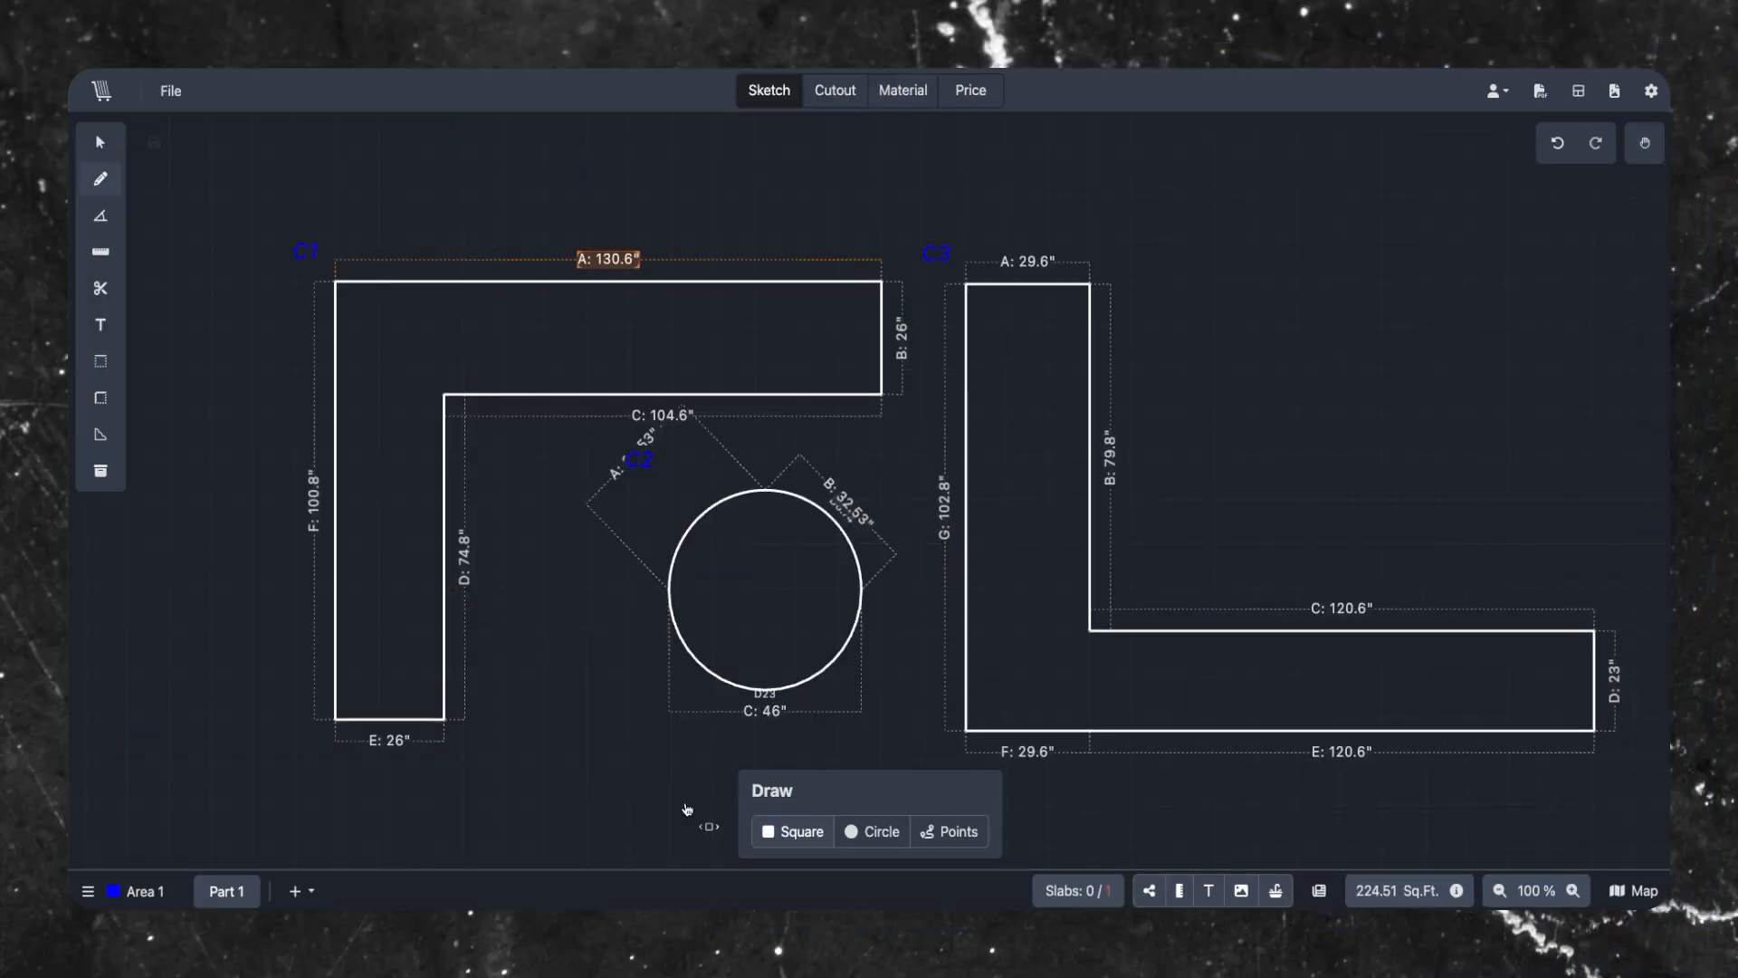
- Set edge A of countertop C1 to 140 inches, trying affected edges F and Both with Fine Control and swapping the affected edge before applying
left_click(591, 266)
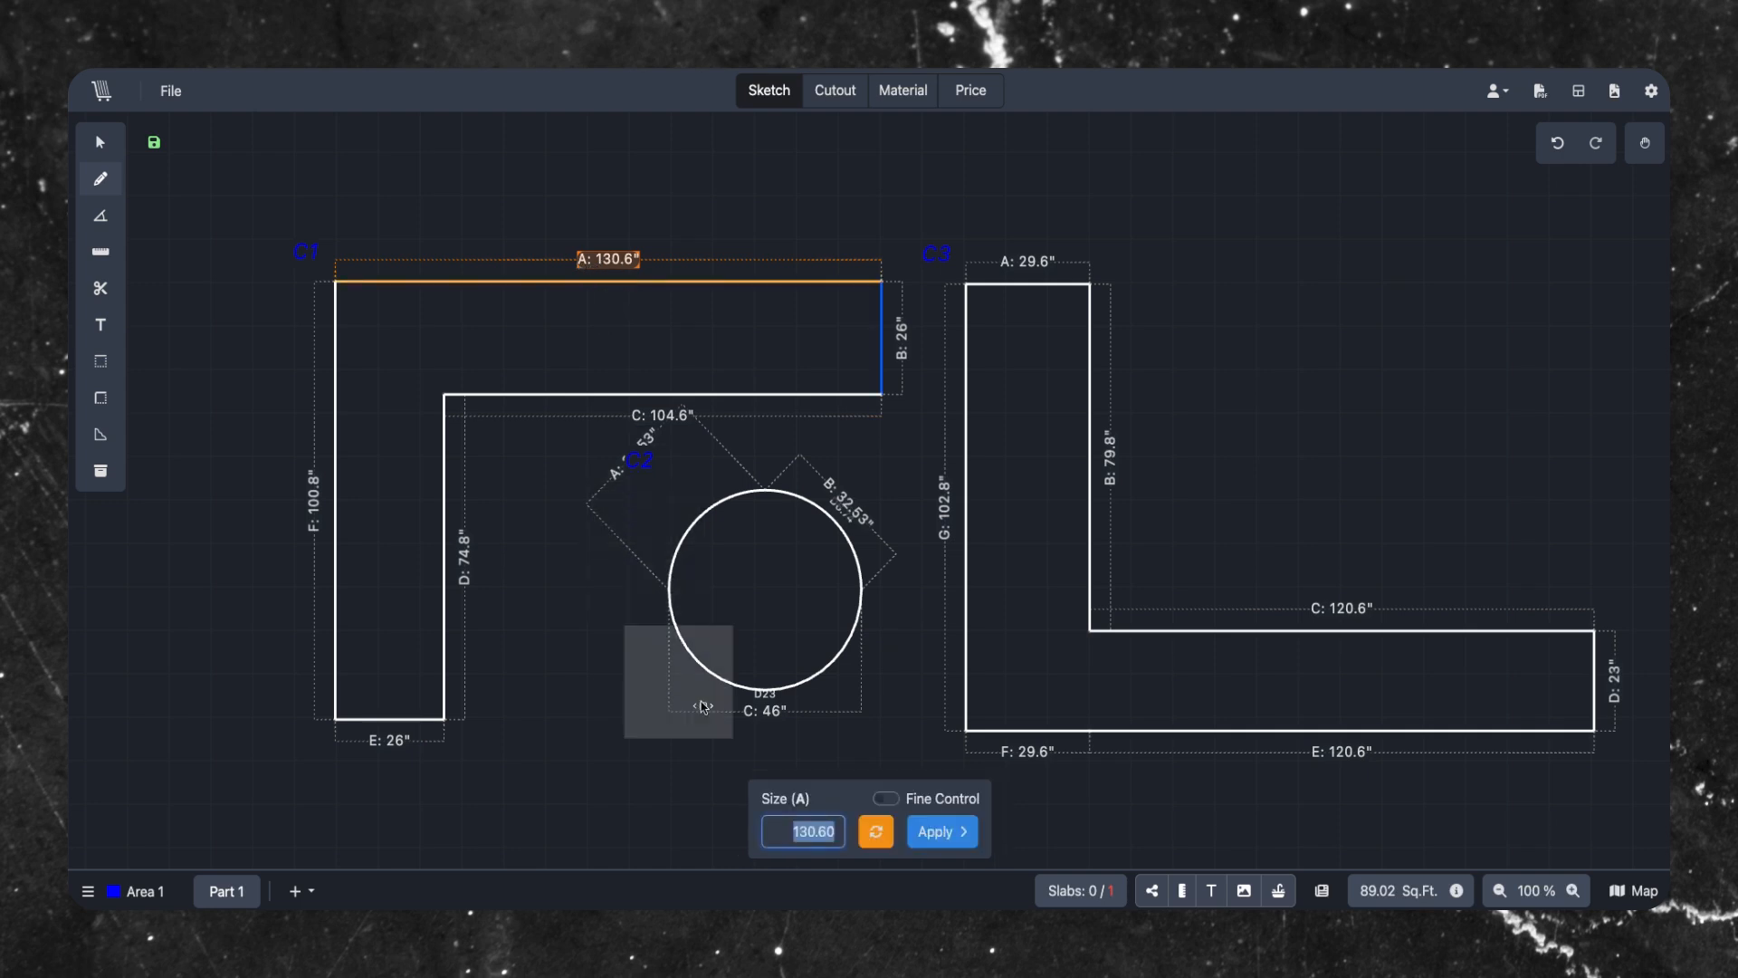
type("0.01")
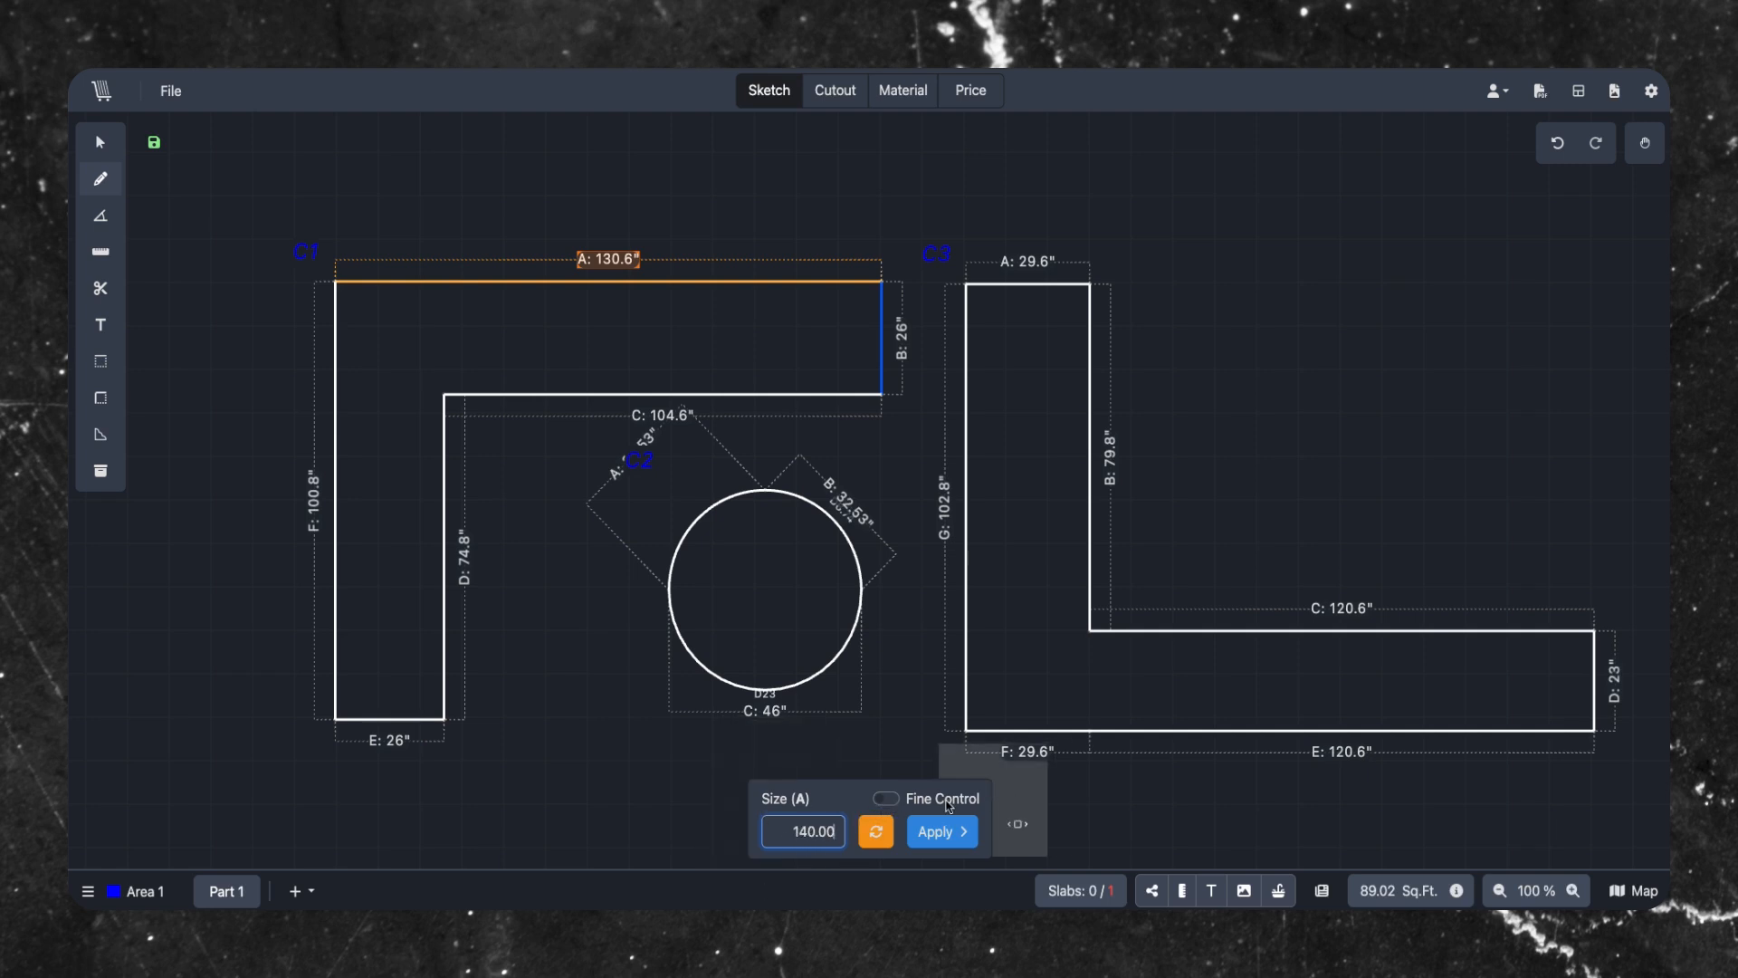
left_click(891, 802)
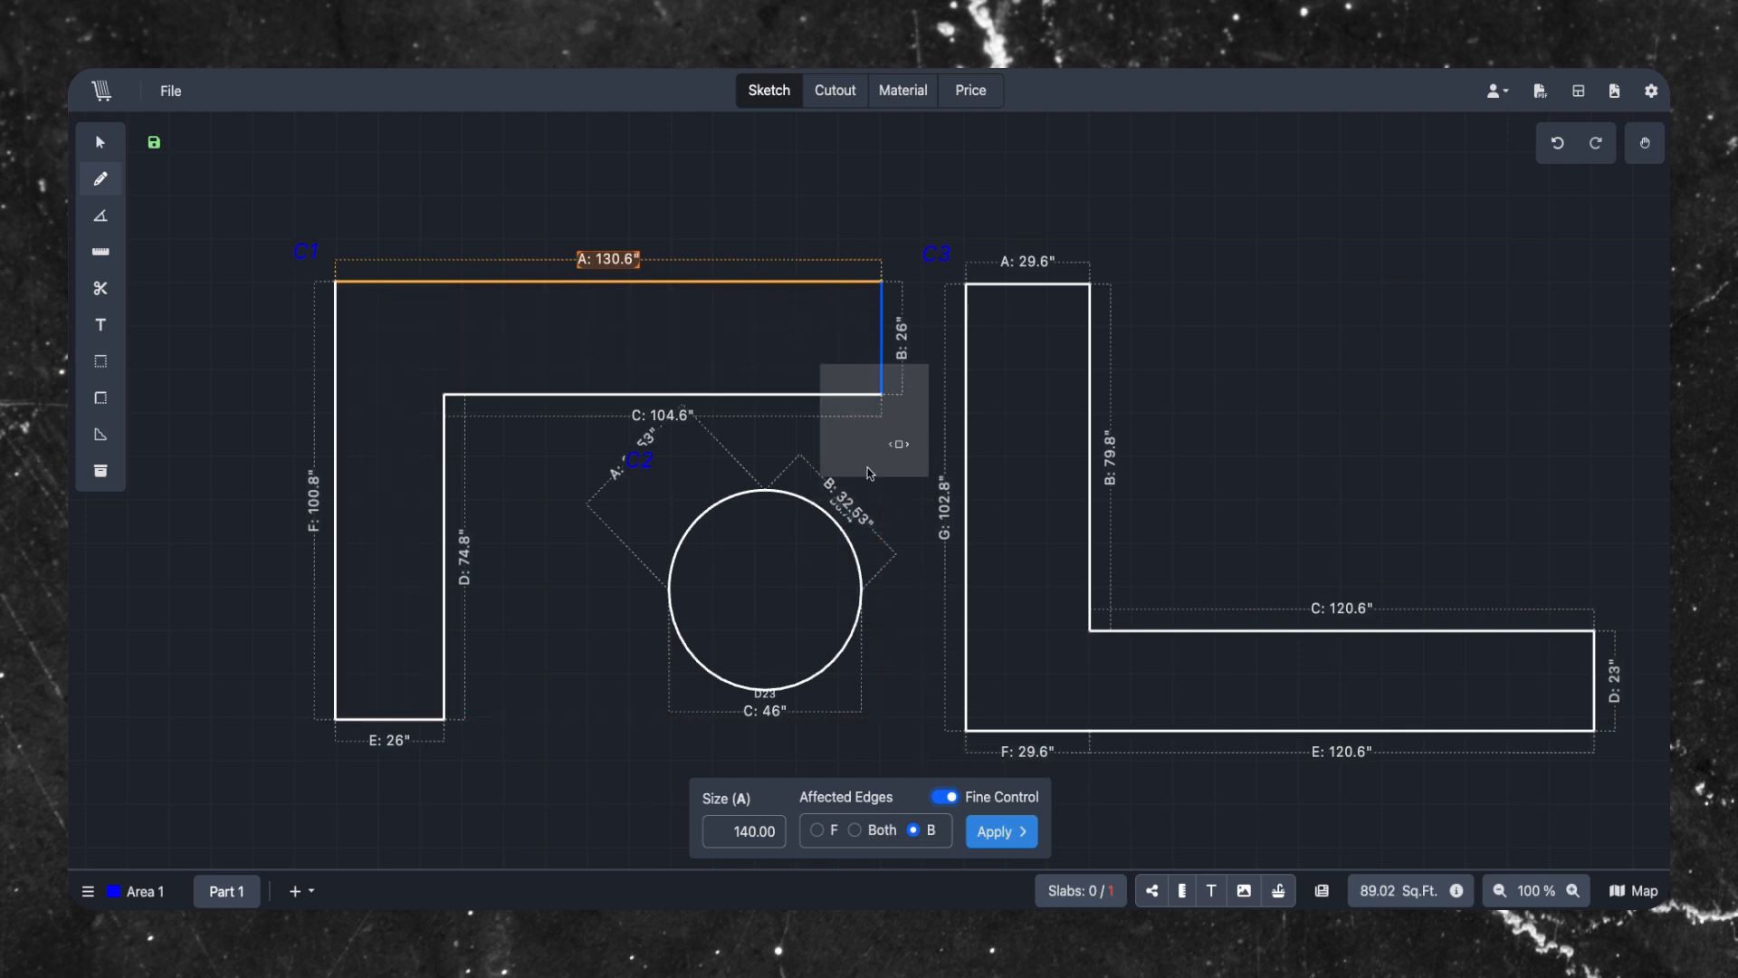
left_click(819, 831)
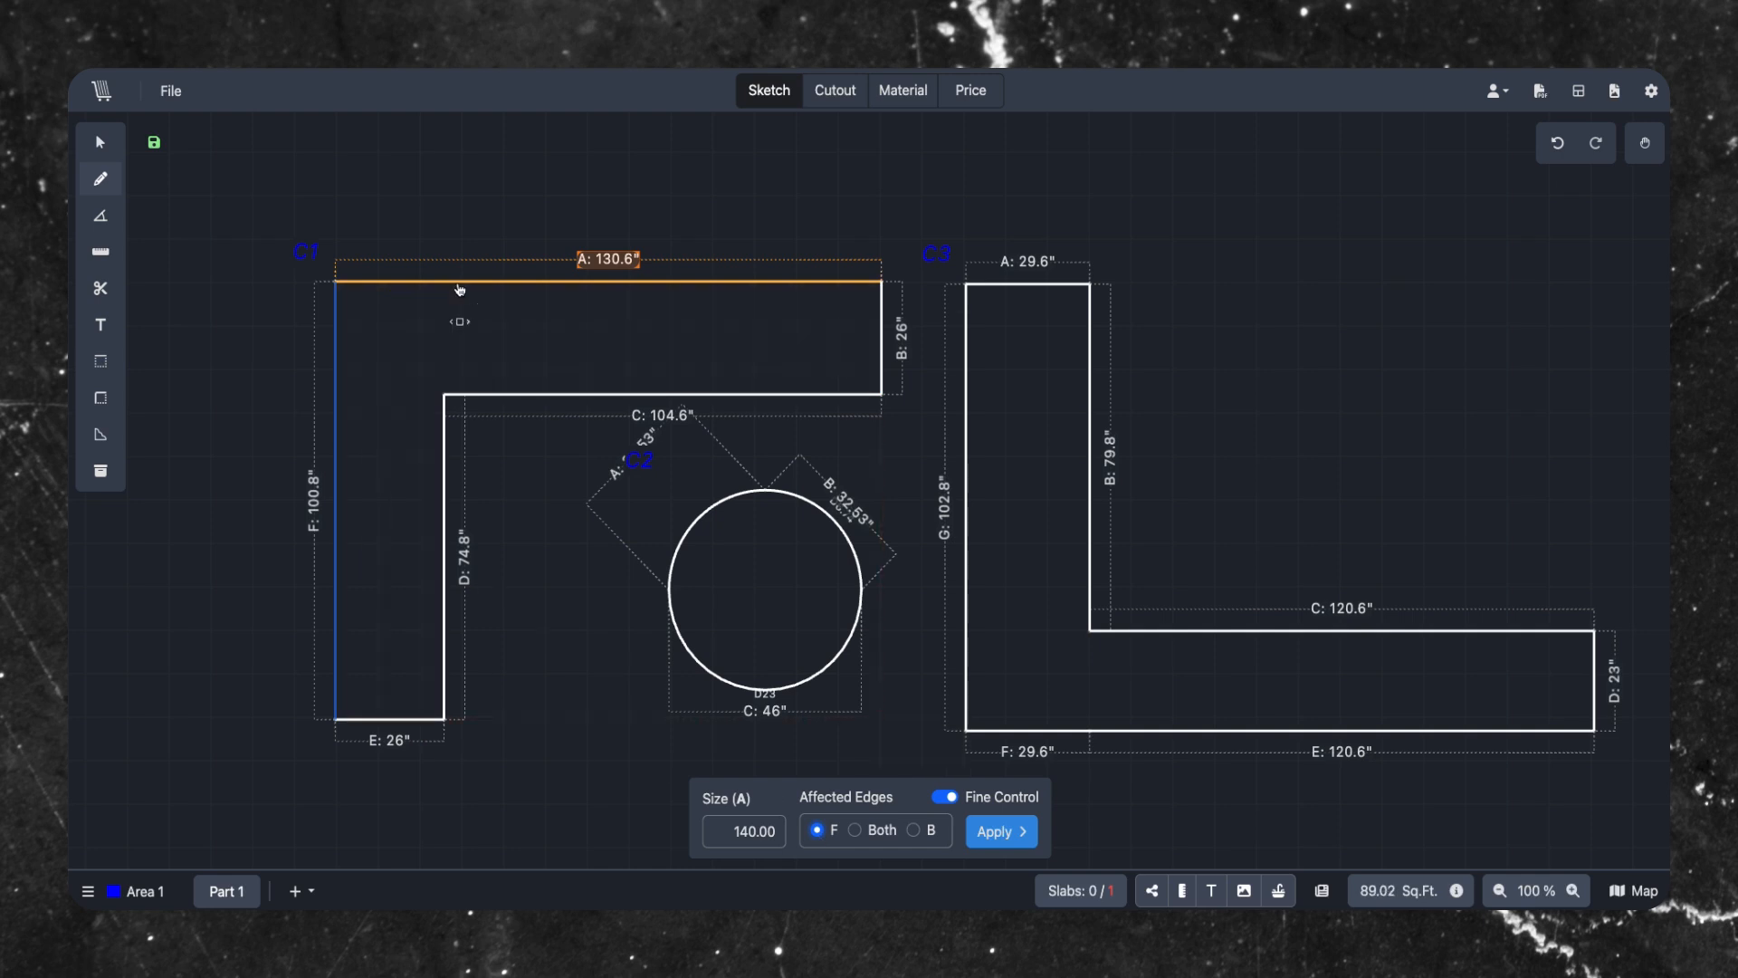
left_click(856, 831)
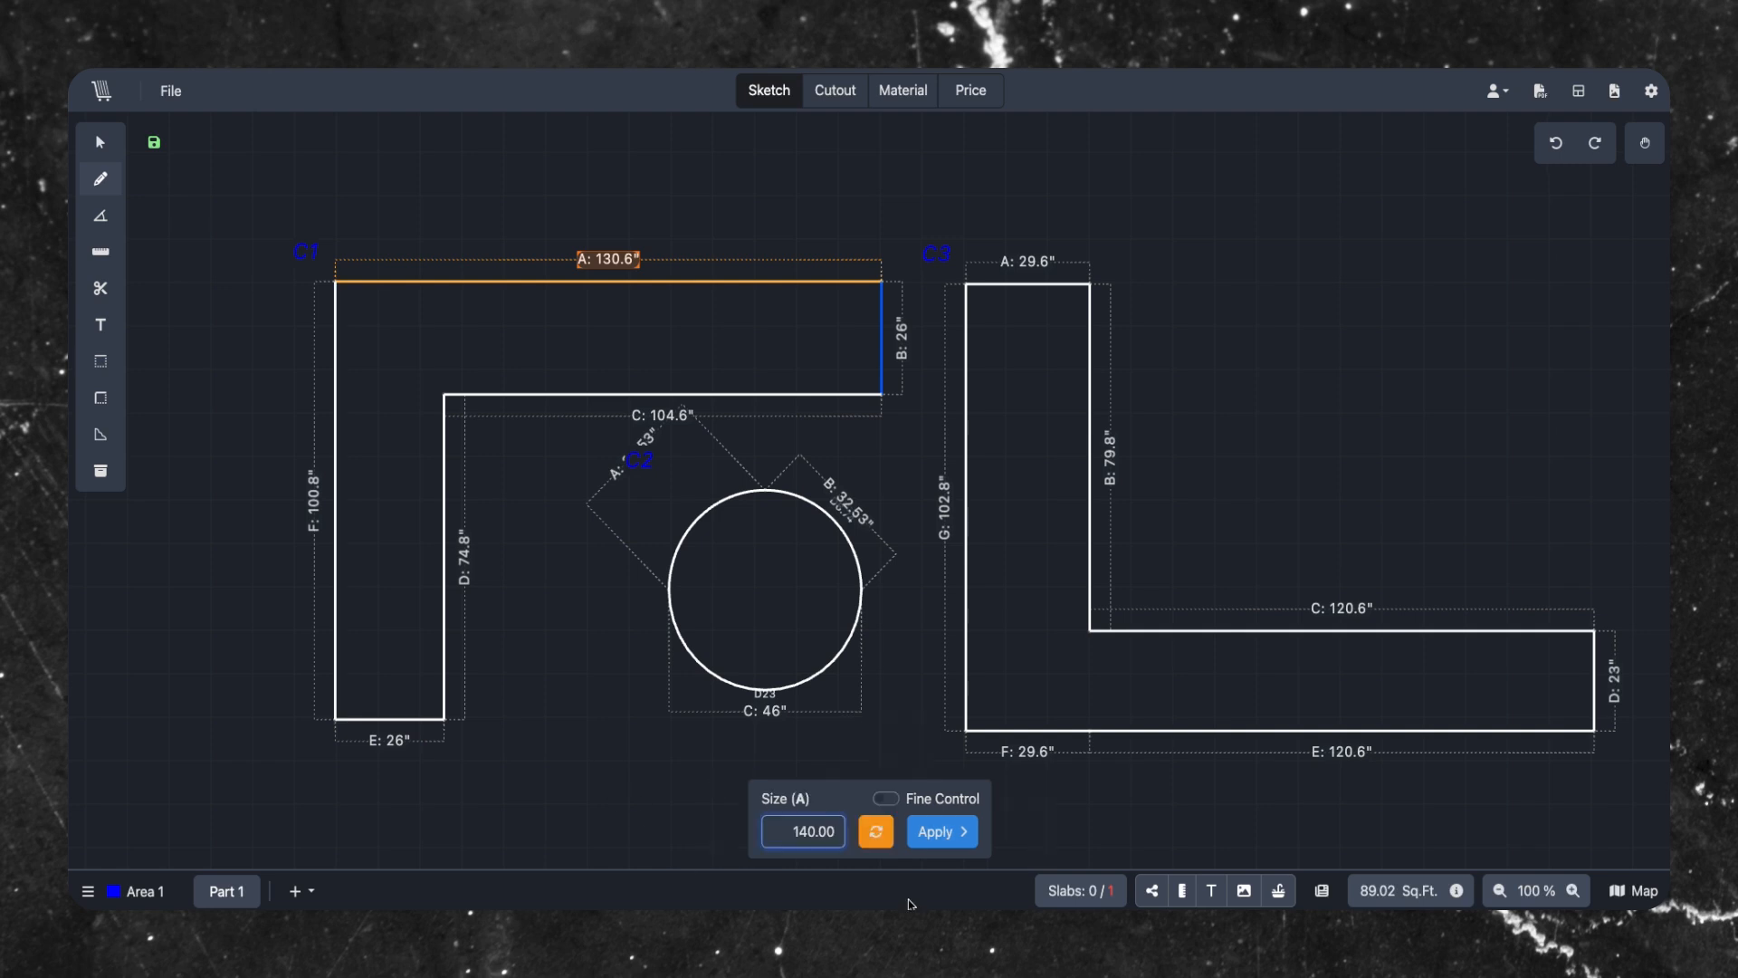
left_click(876, 838)
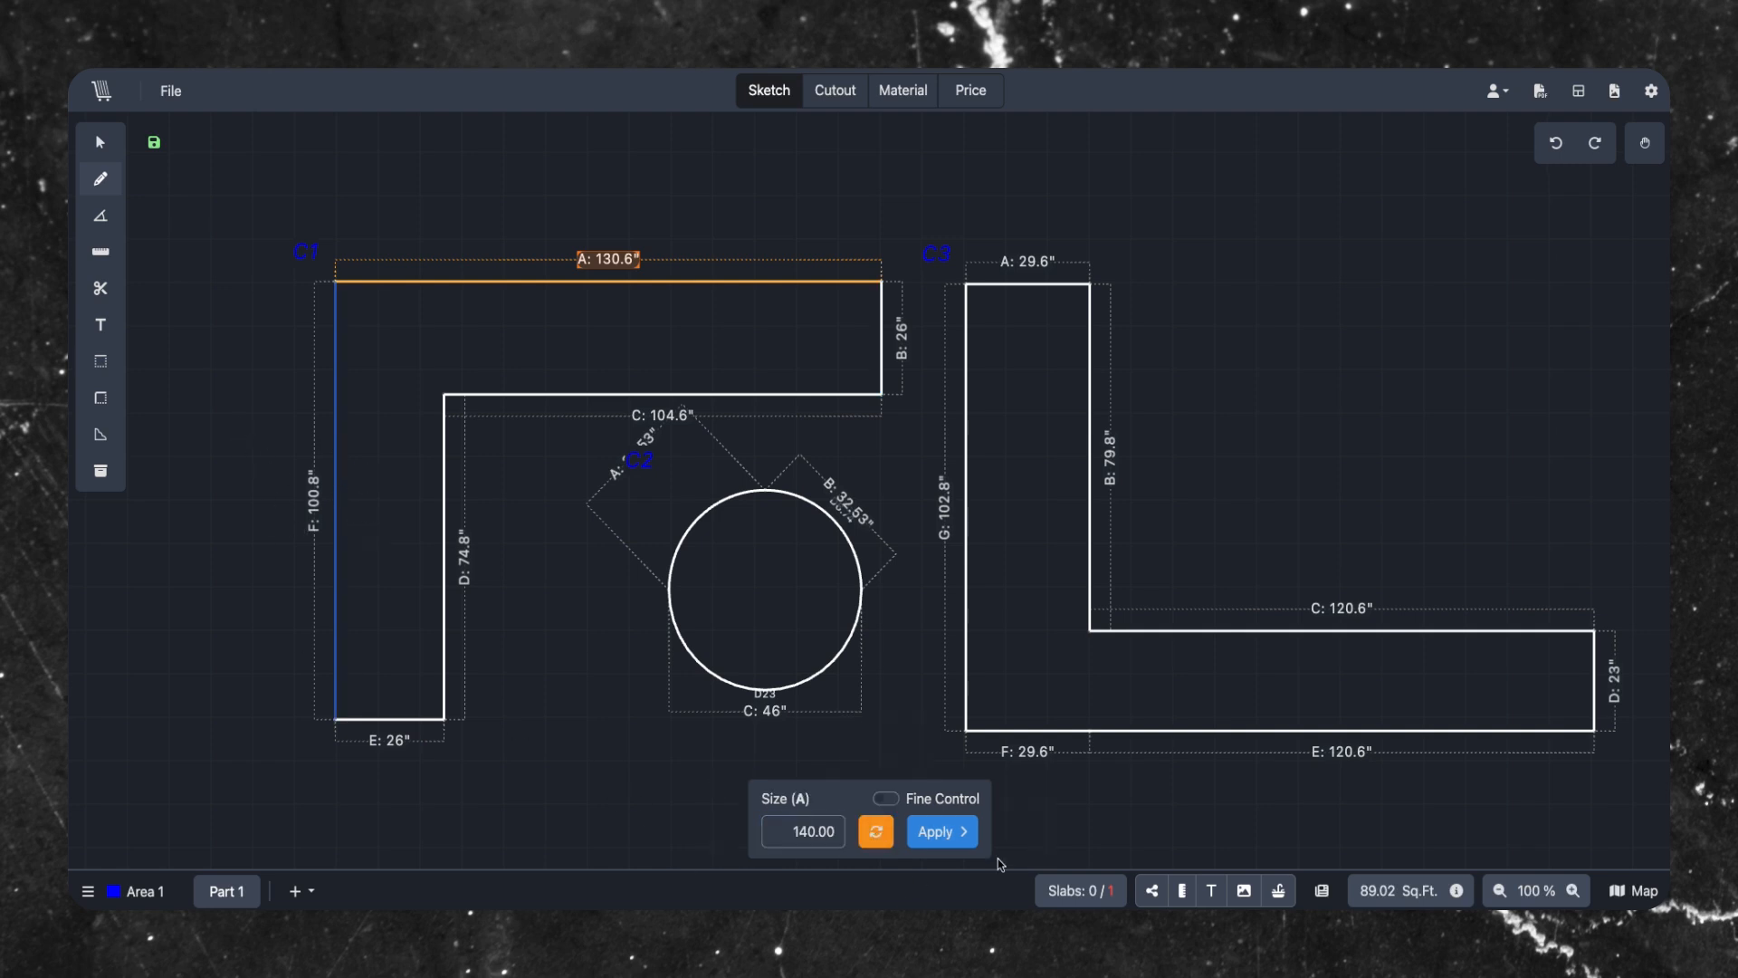
left_click(942, 831)
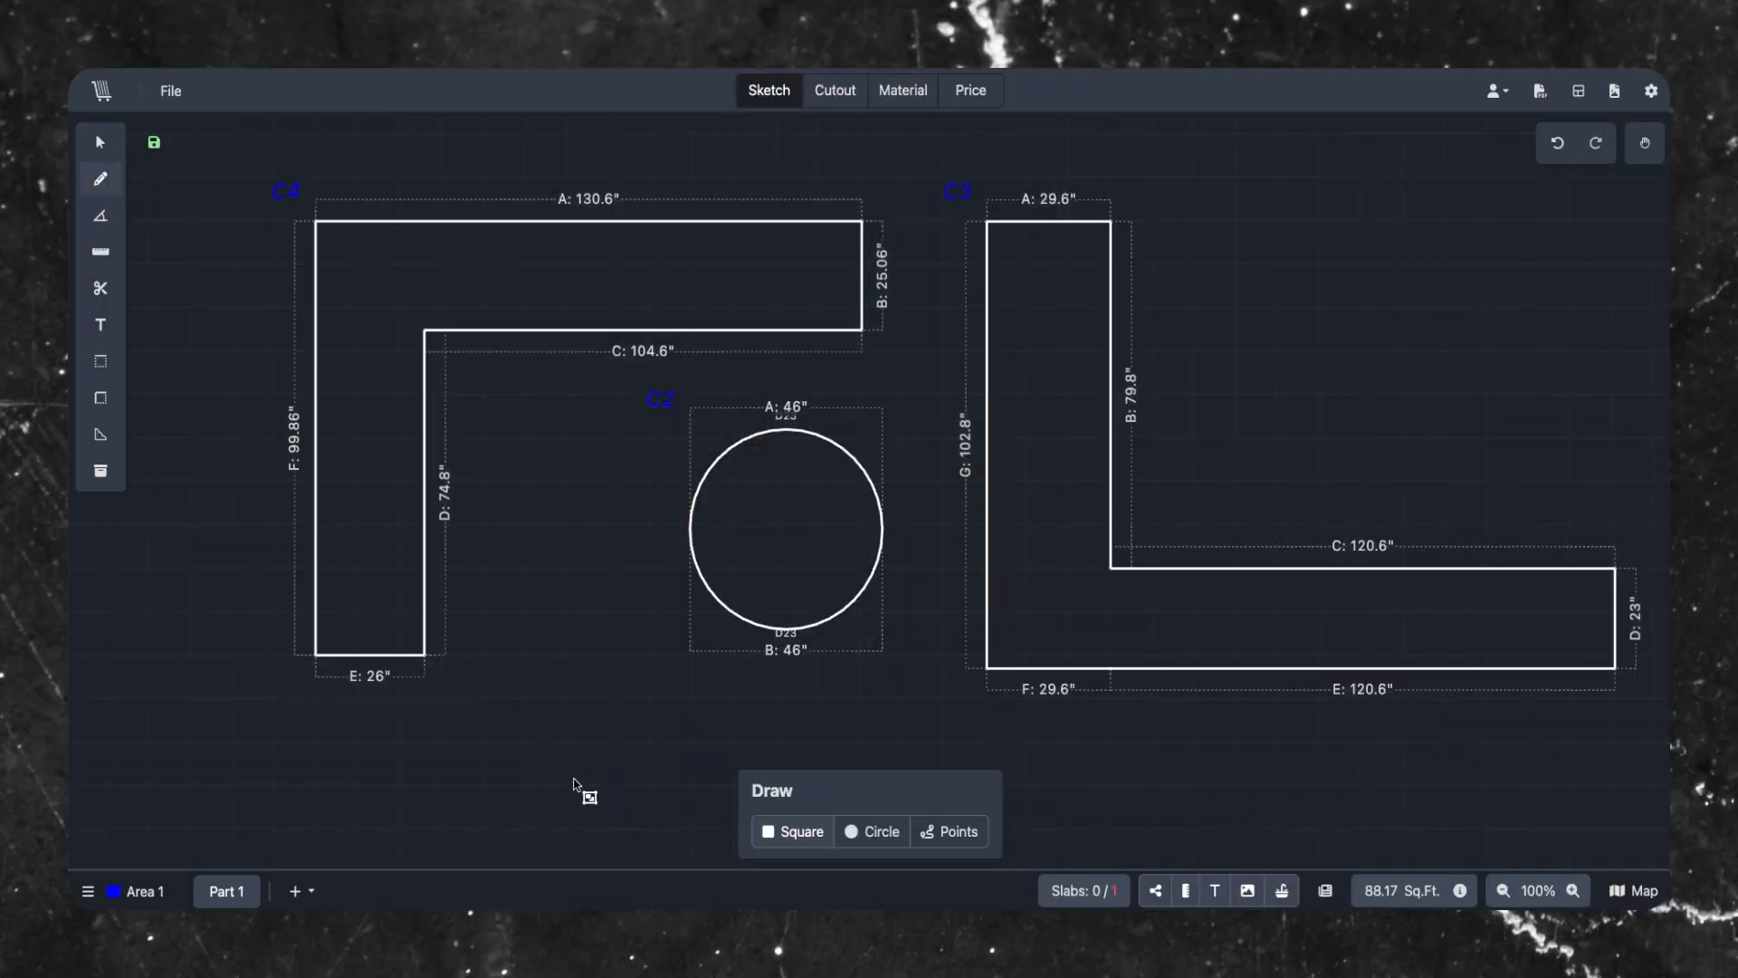
- Draw a 26-inch-wide L-shaped countertop below and to the right of the existing shapes, with outer edges about 454 and 265 inches long
left_click_drag(574, 721, 564, 446)
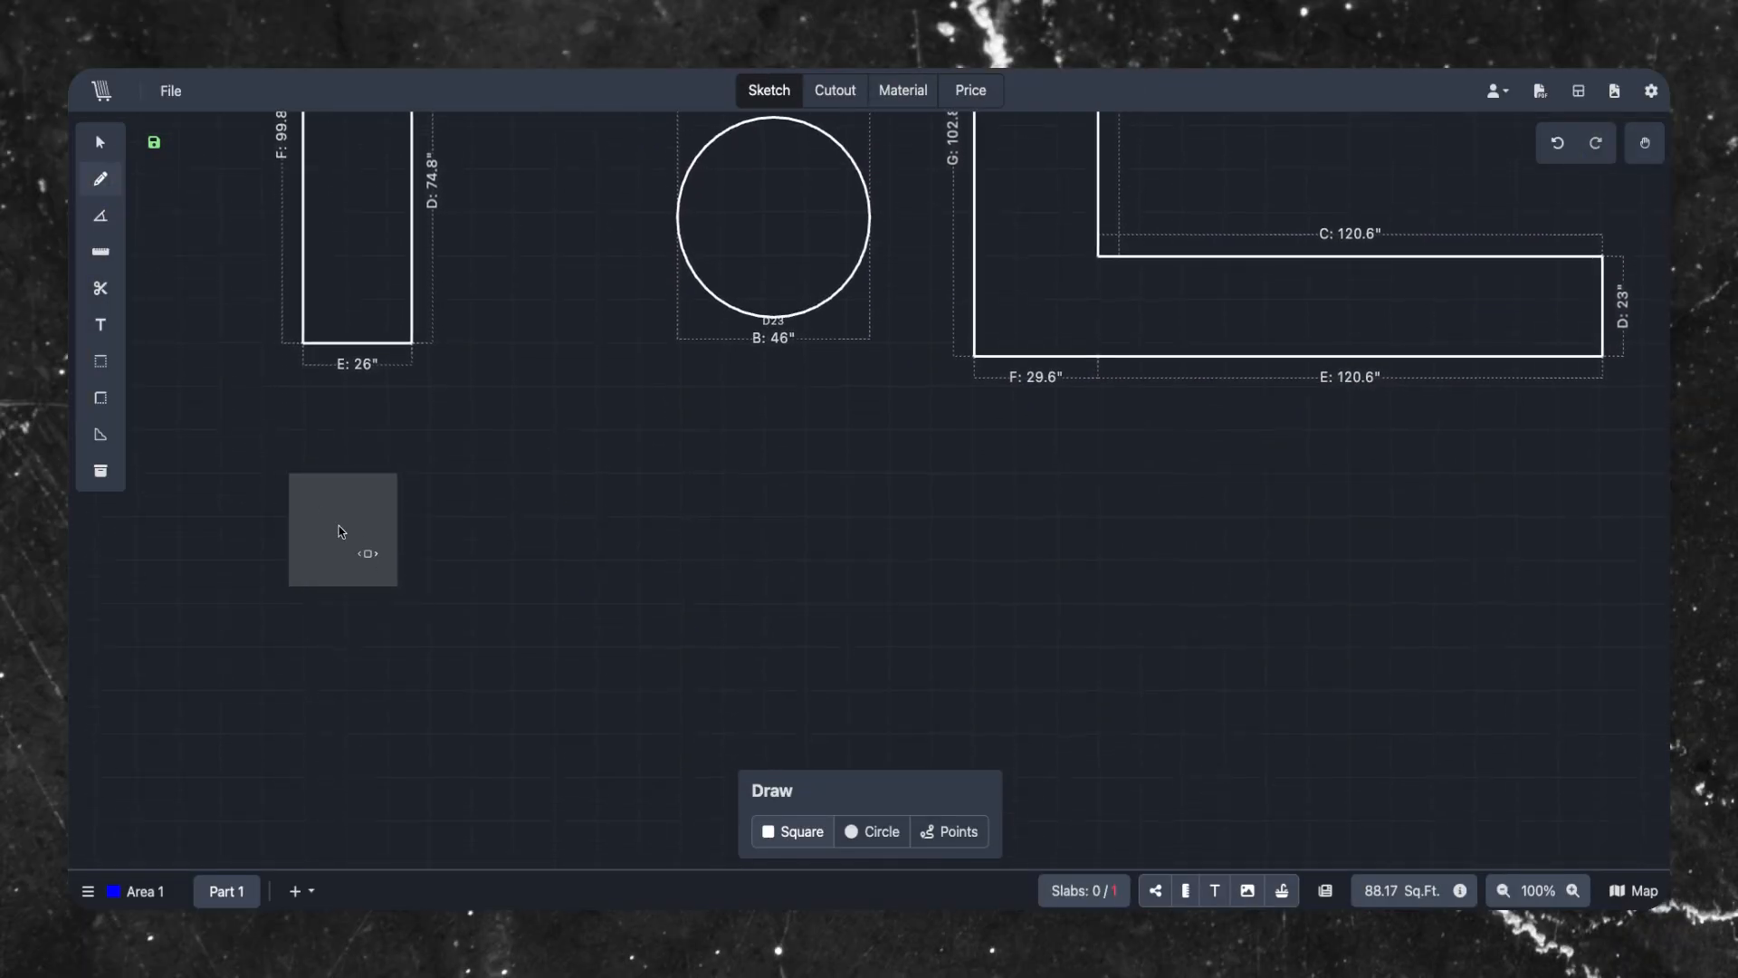
mouse_move(273, 573)
left_mouse_down()
mouse_move(1219, 627)
mouse_move(1627, 598)
mouse_move(1602, 408)
mouse_move(1500, 69)
mouse_move(1466, 202)
left_mouse_up()
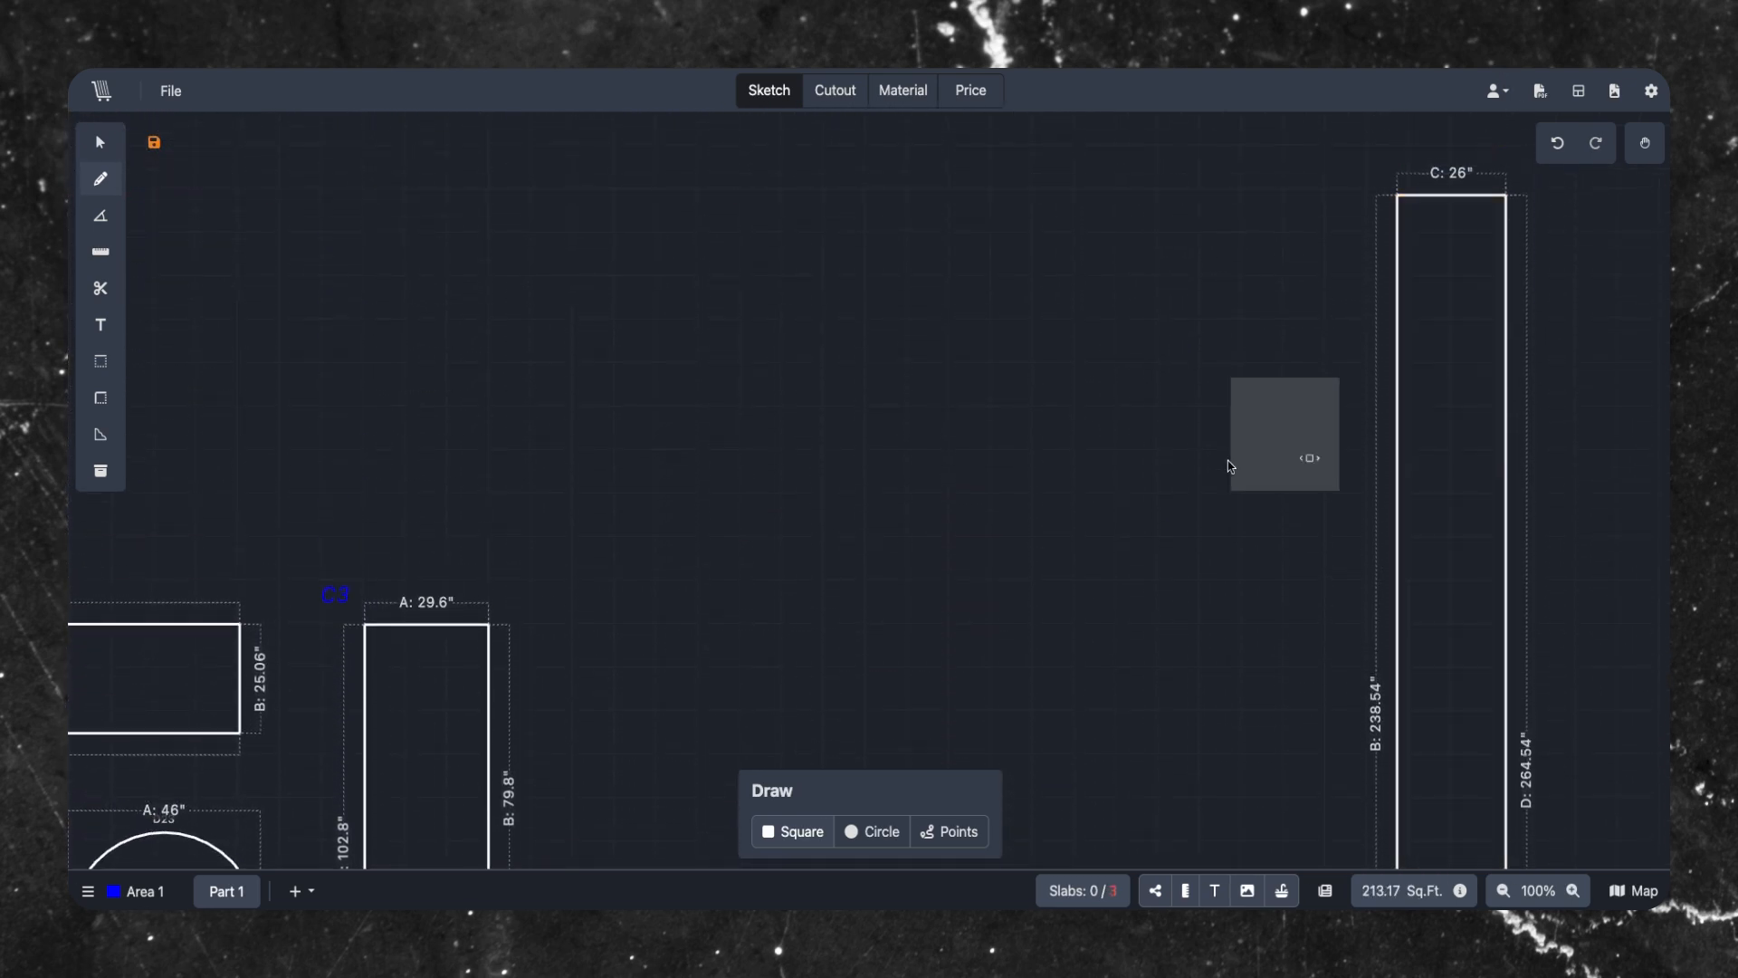
- Examine the large L-shaped countertop and surrounding shapes at several zoom levels and across the canvas with the overview map displayed
scroll(1040, 616, "down", 5)
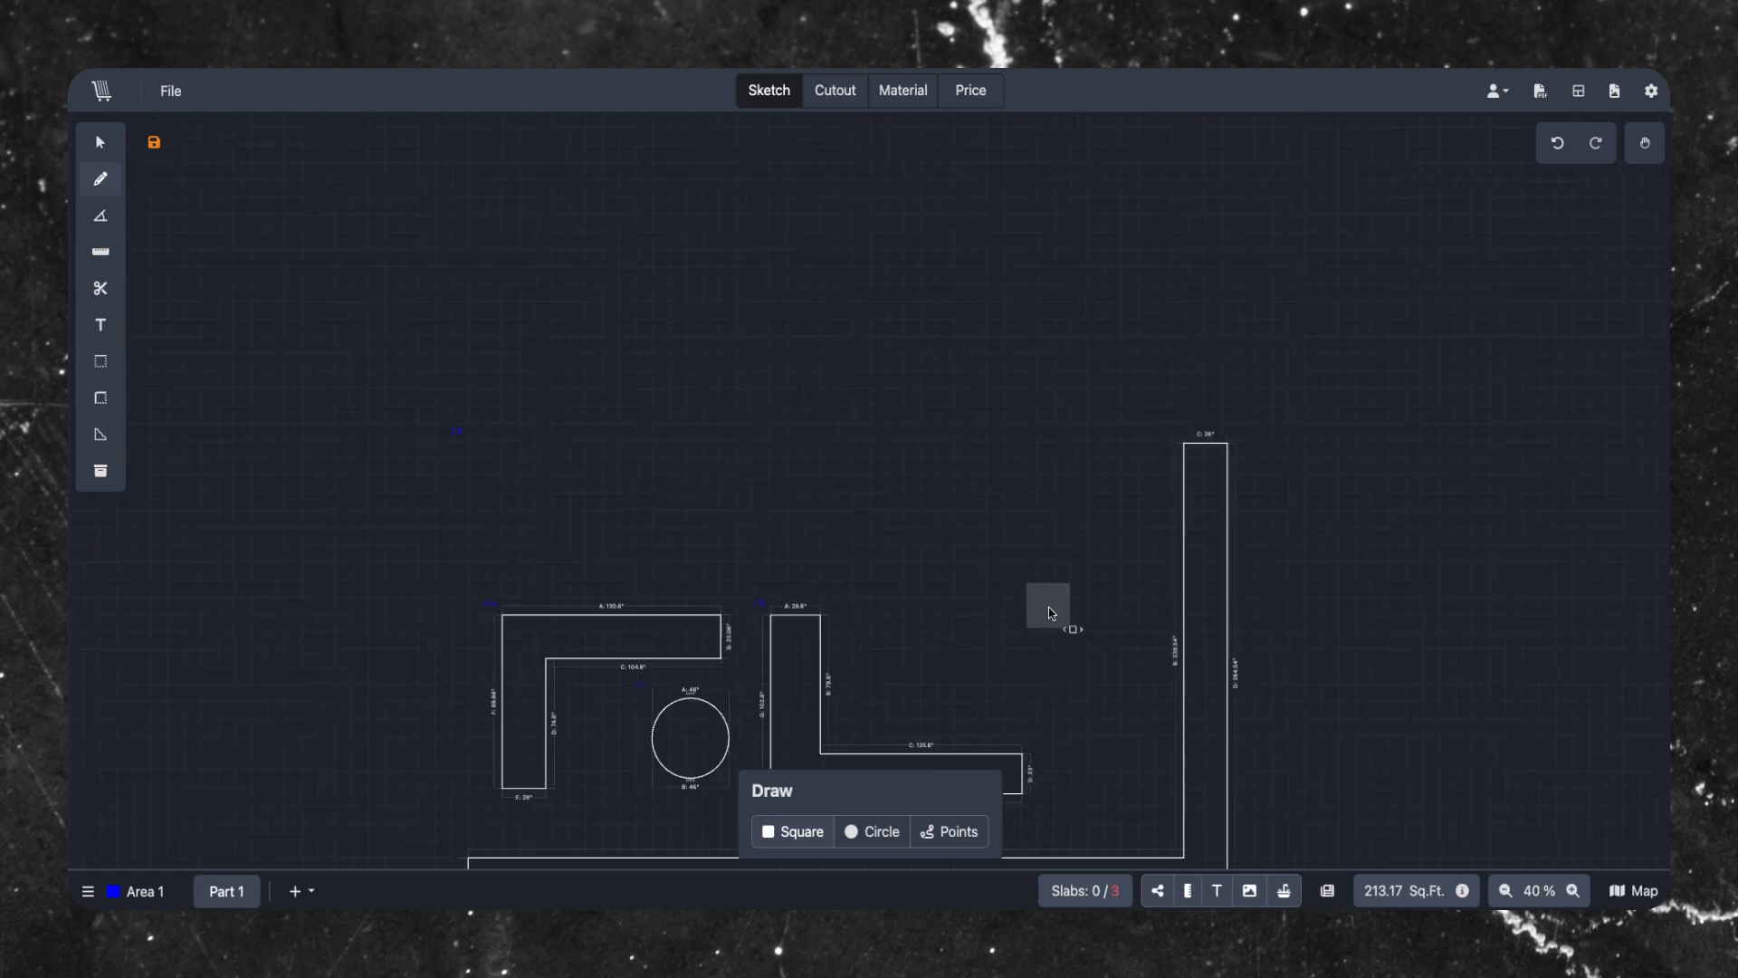
scroll(1017, 645, "up", 1)
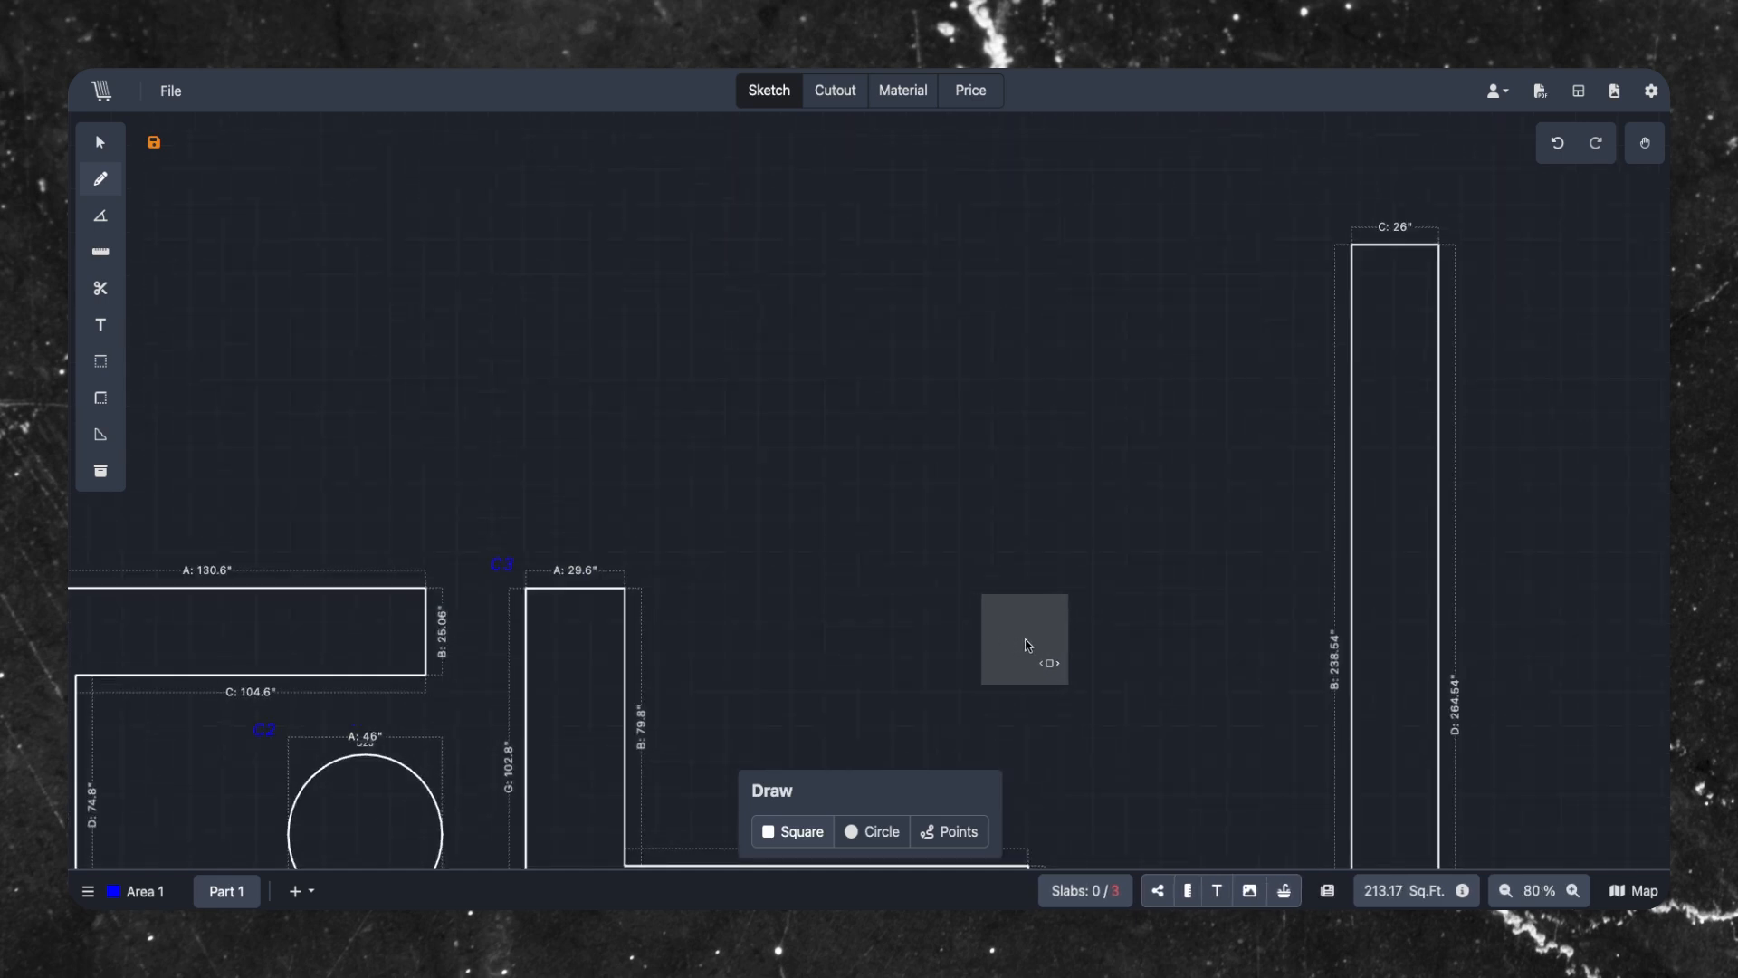
scroll(1028, 640, "down", 2)
scroll(1040, 639, "up", 3)
scroll(1040, 642, "up", 1)
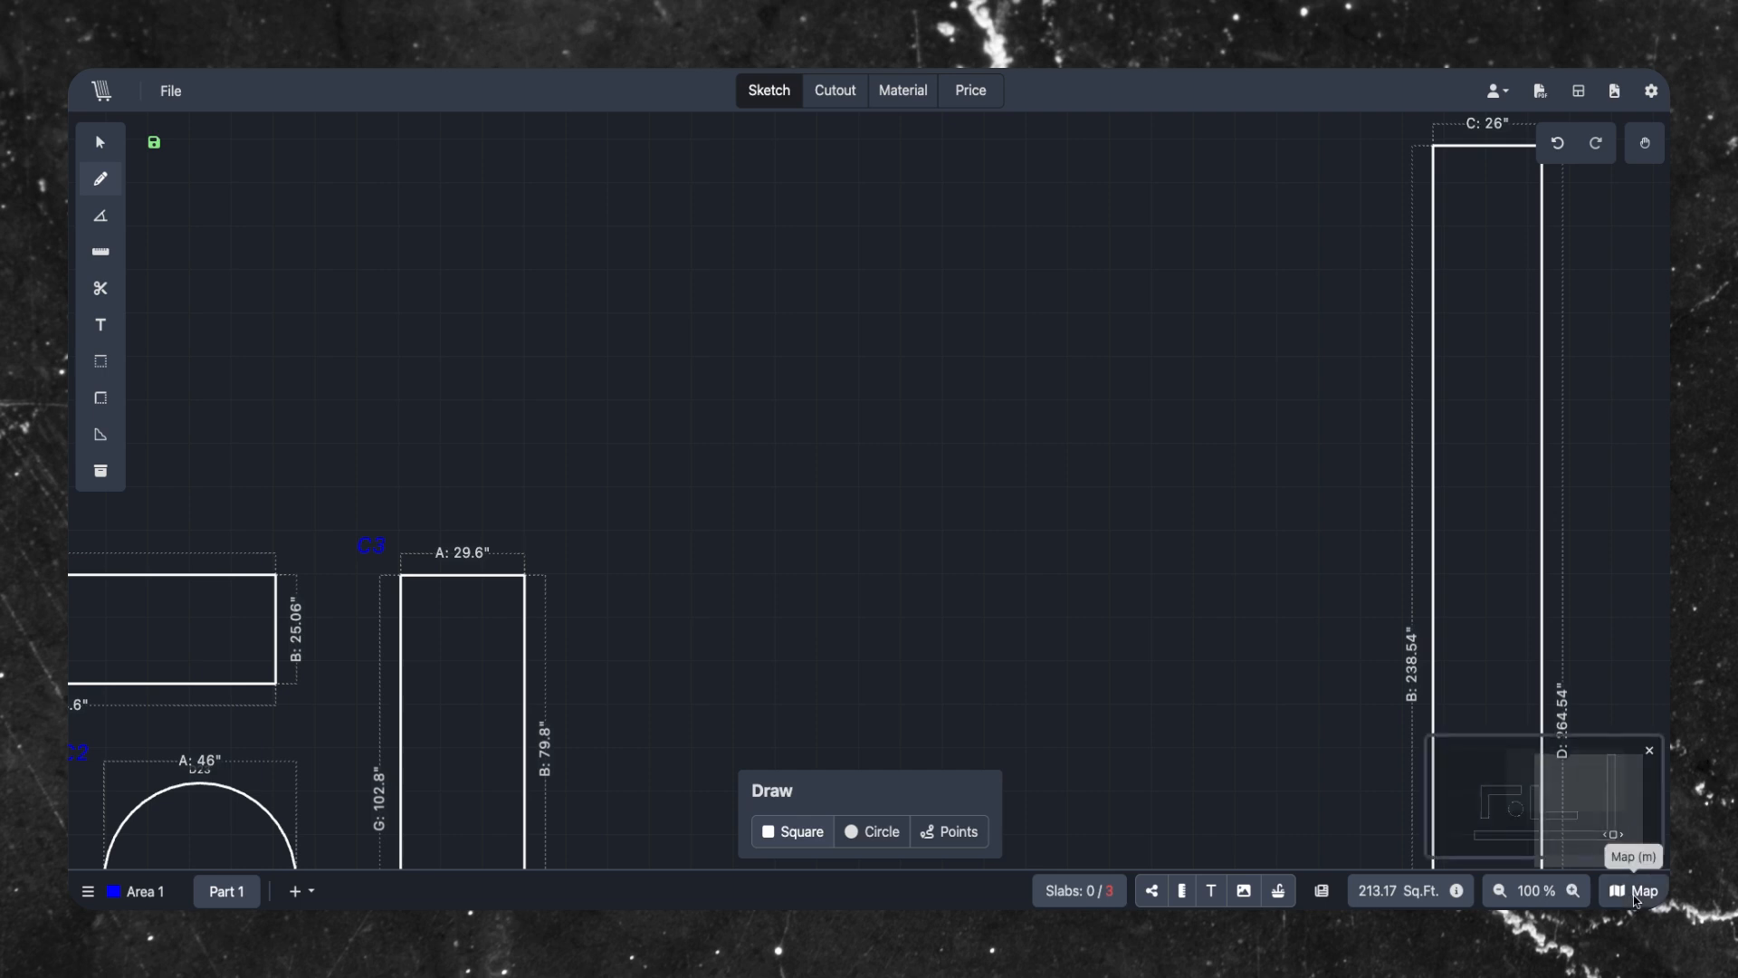
left_click_drag(1176, 790, 876, 673)
left_click(277, 867)
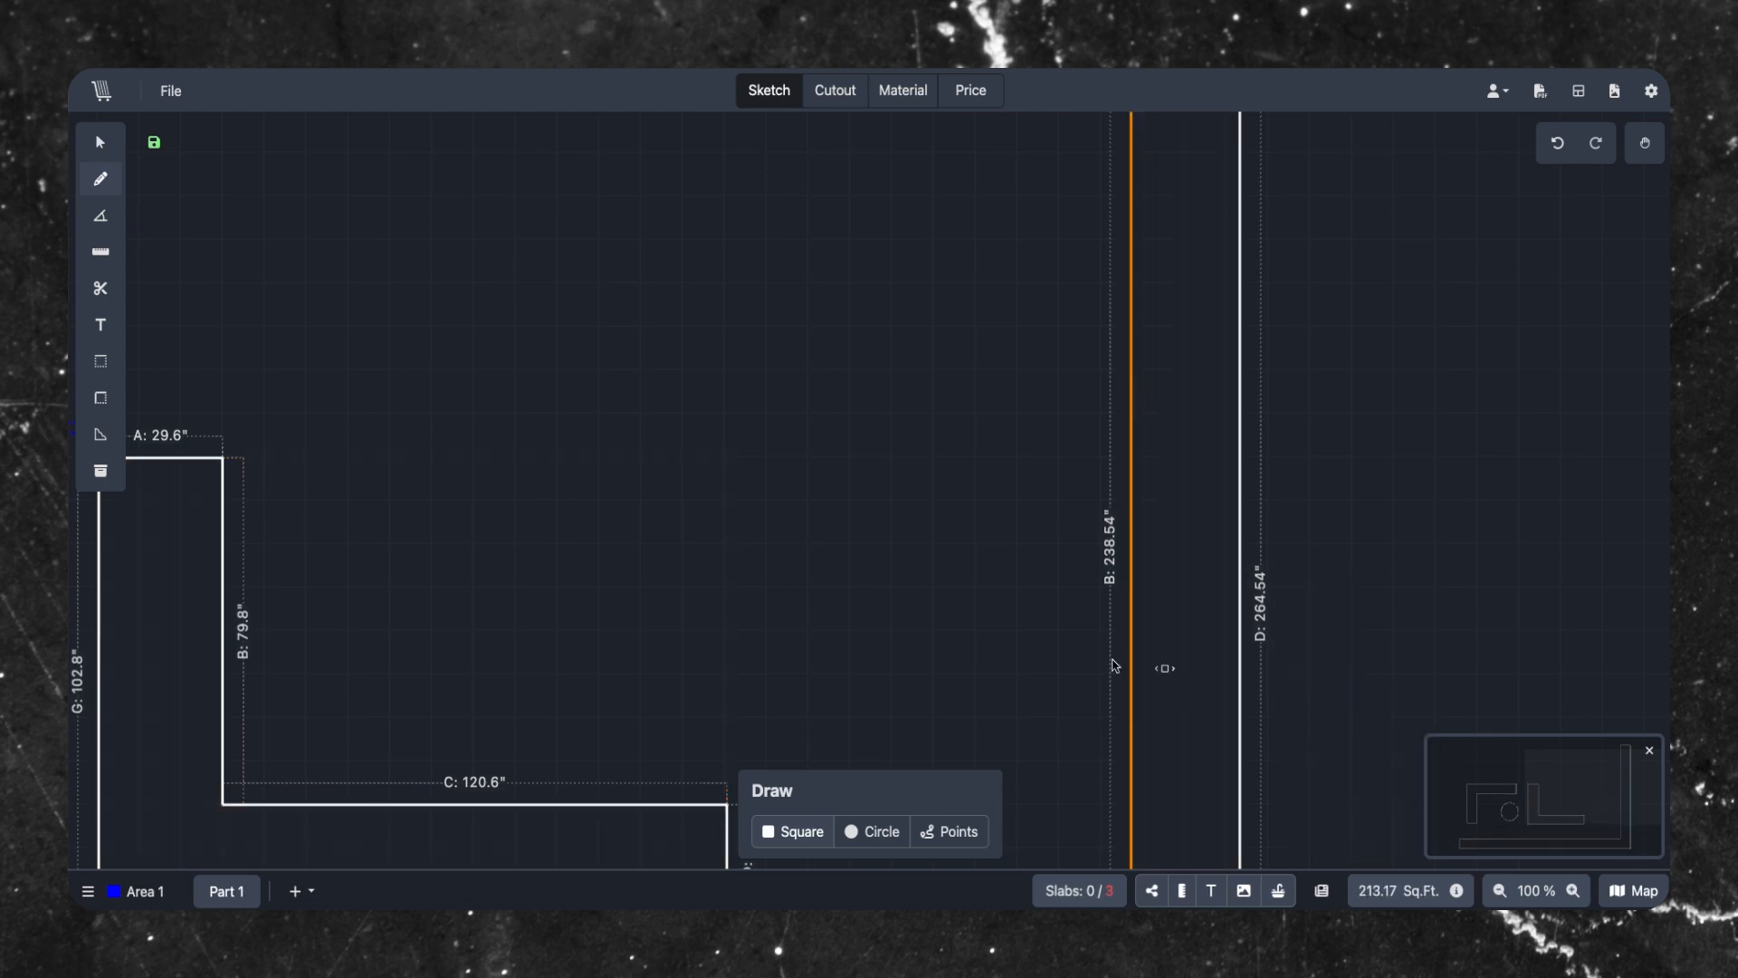
left_click_drag(892, 594, 962, 194)
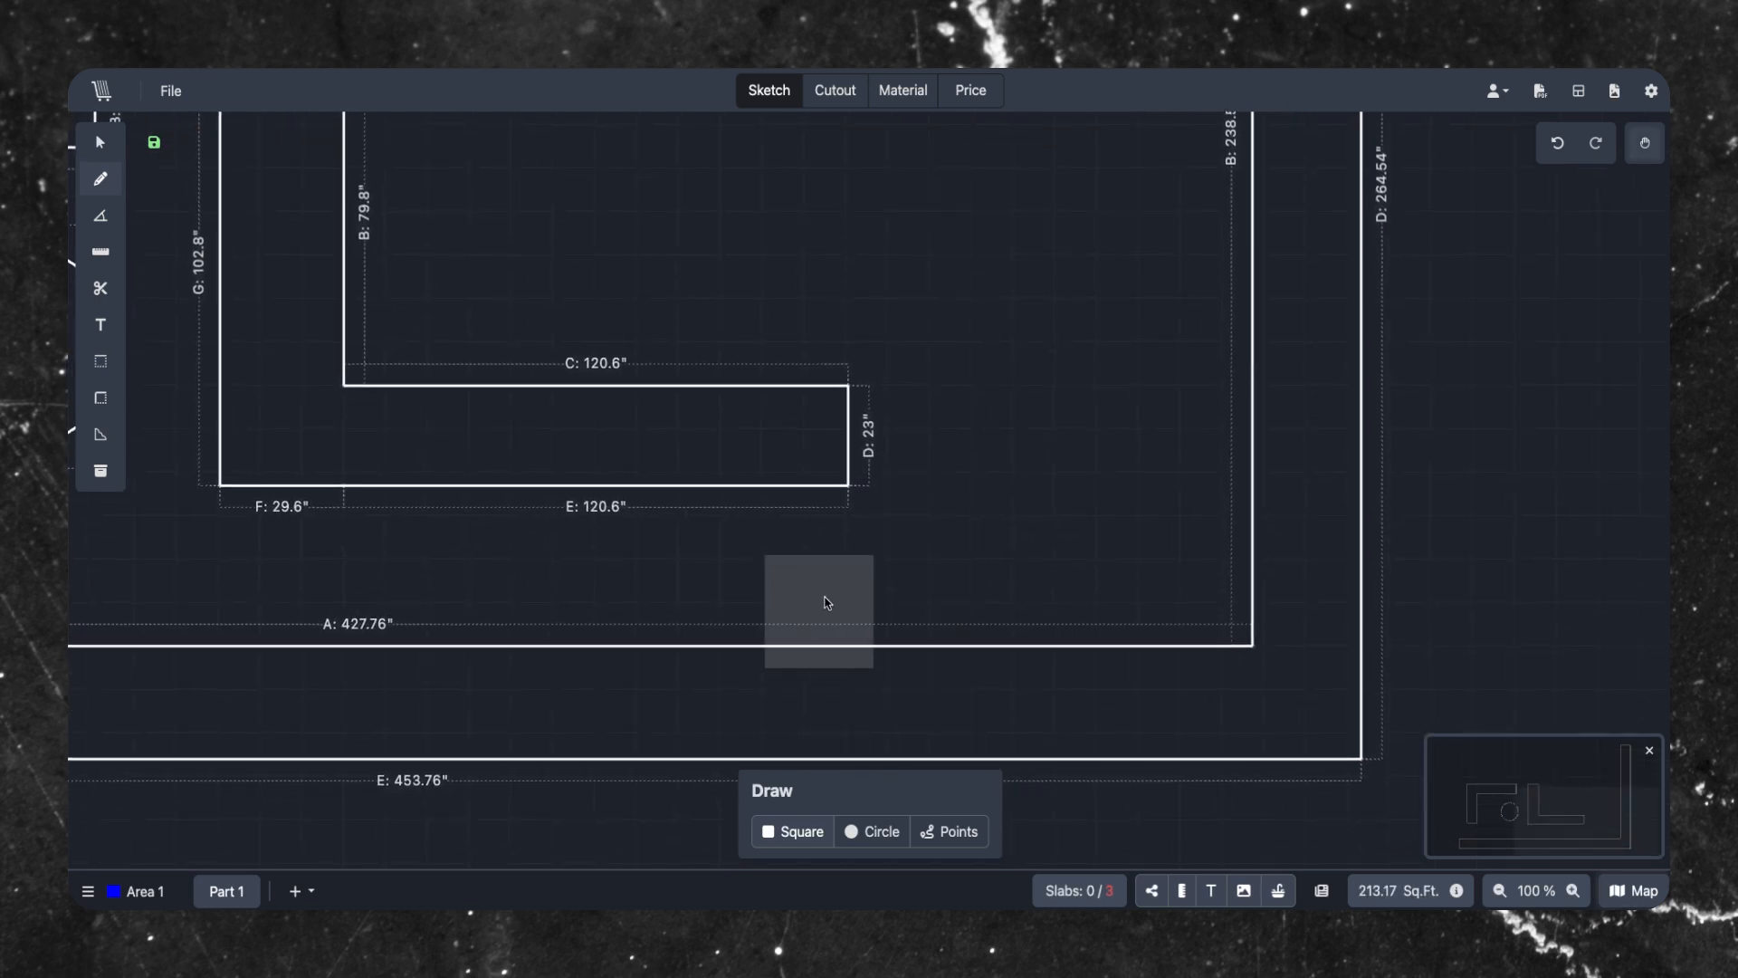
left_click_drag(917, 556, 1318, 548)
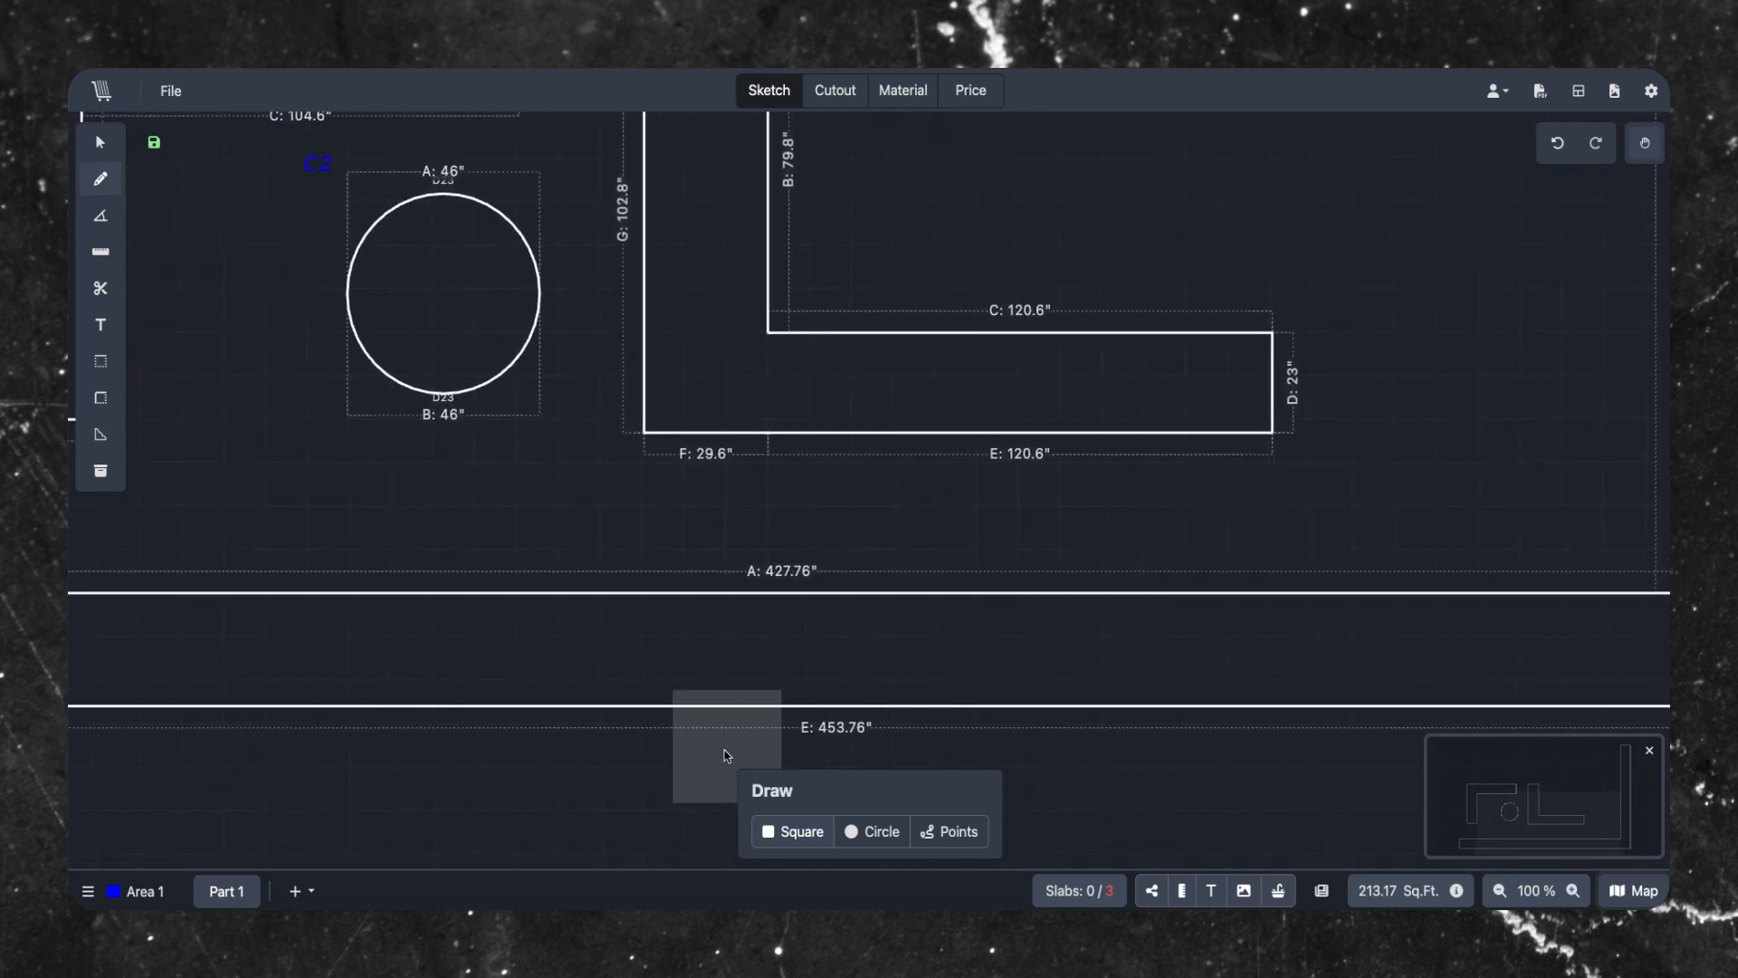
left_click_drag(551, 765, 1001, 729)
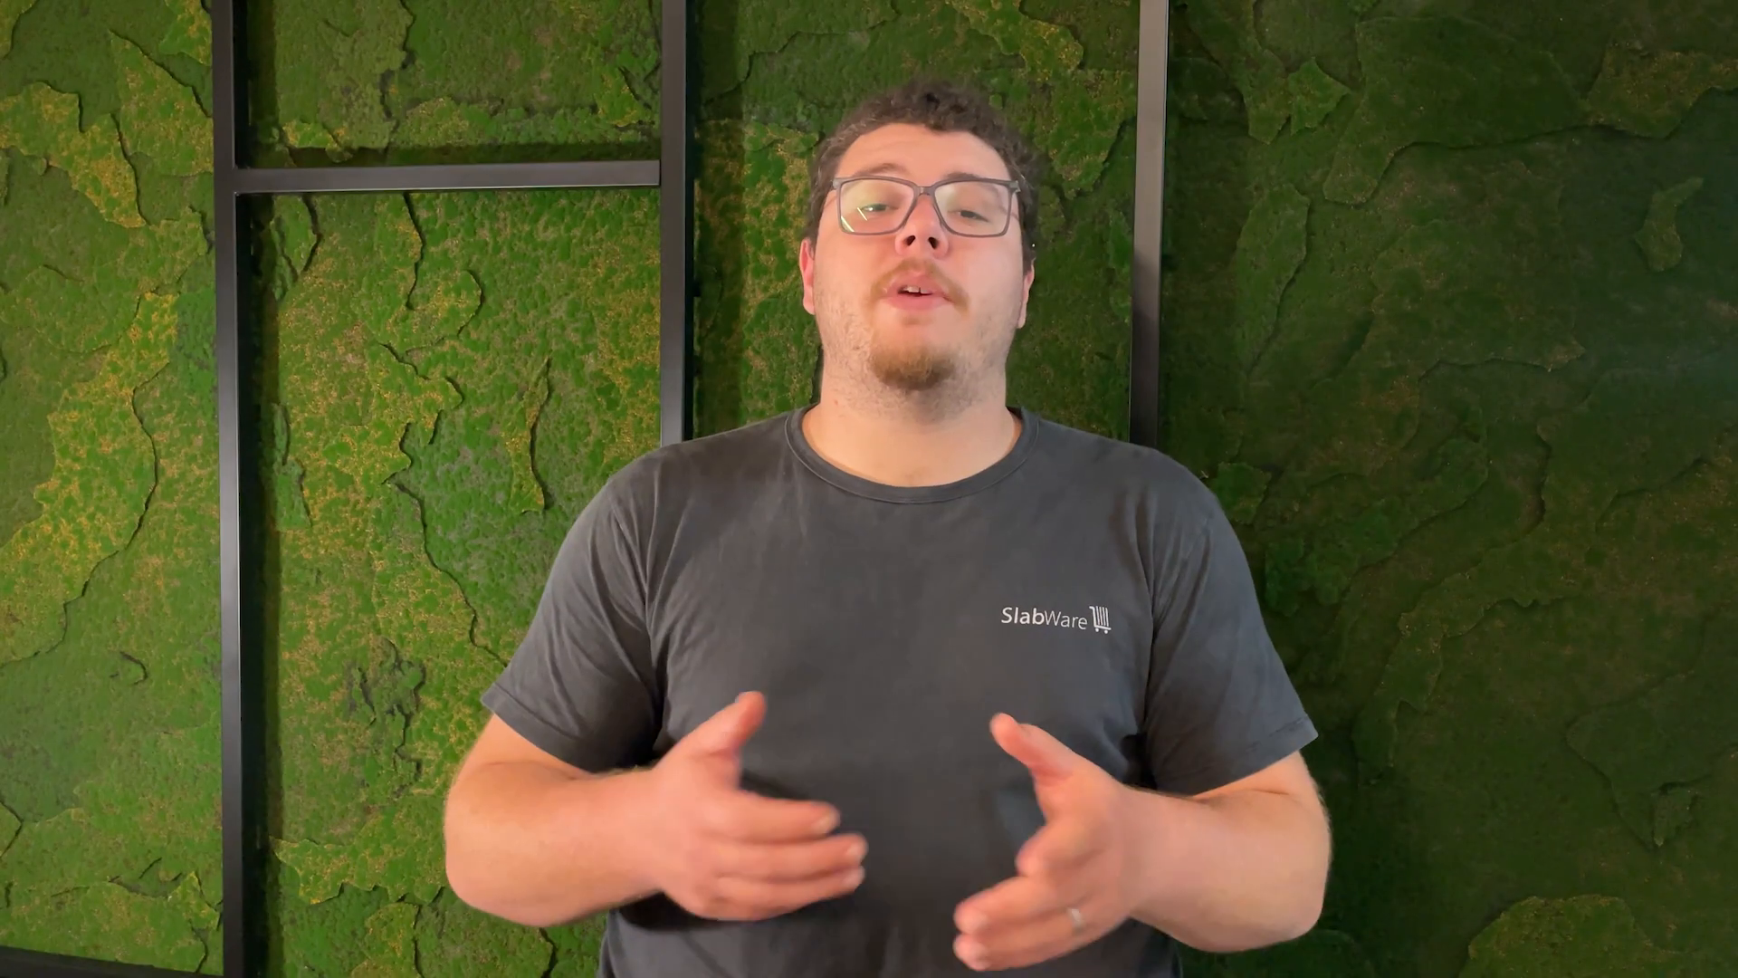